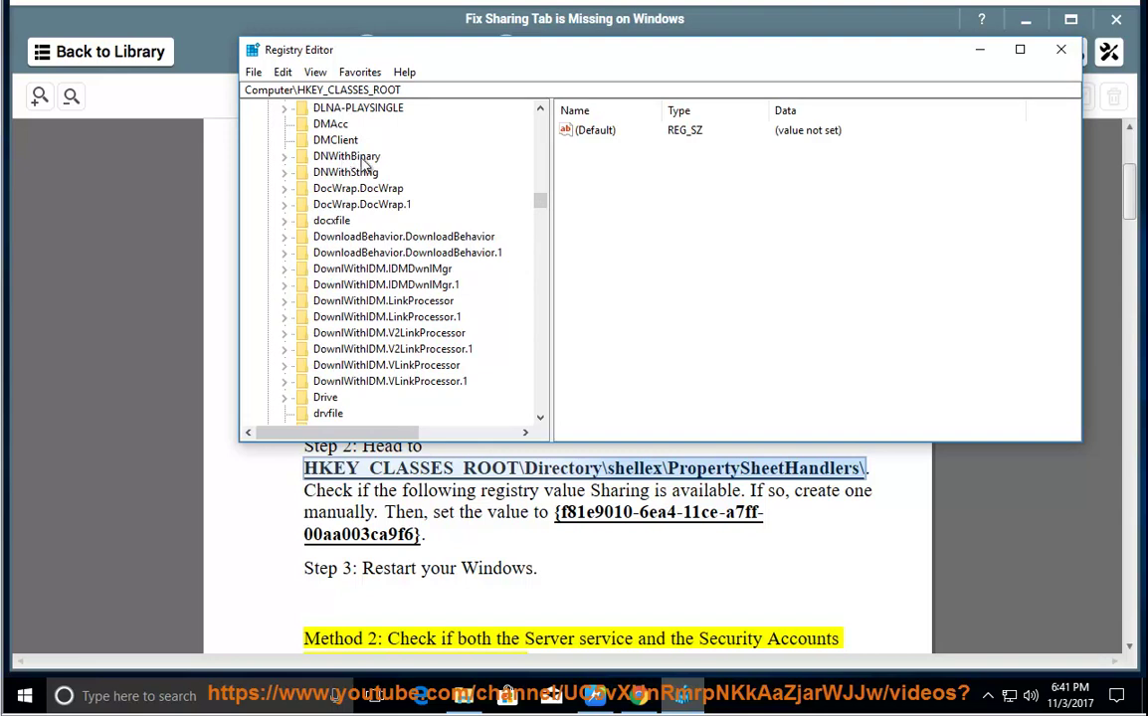
Browse HKEY_CLASSES_ROOT to the Directory key and expand its shellex subkey.
{"action": "left_click", "coordinate": [316, 414]}
{"action": "left_click", "coordinate": [334, 400]}
{"action": "scroll", "coordinate": [338, 403], "scroll_direction": "down", "scroll_amount": 2}
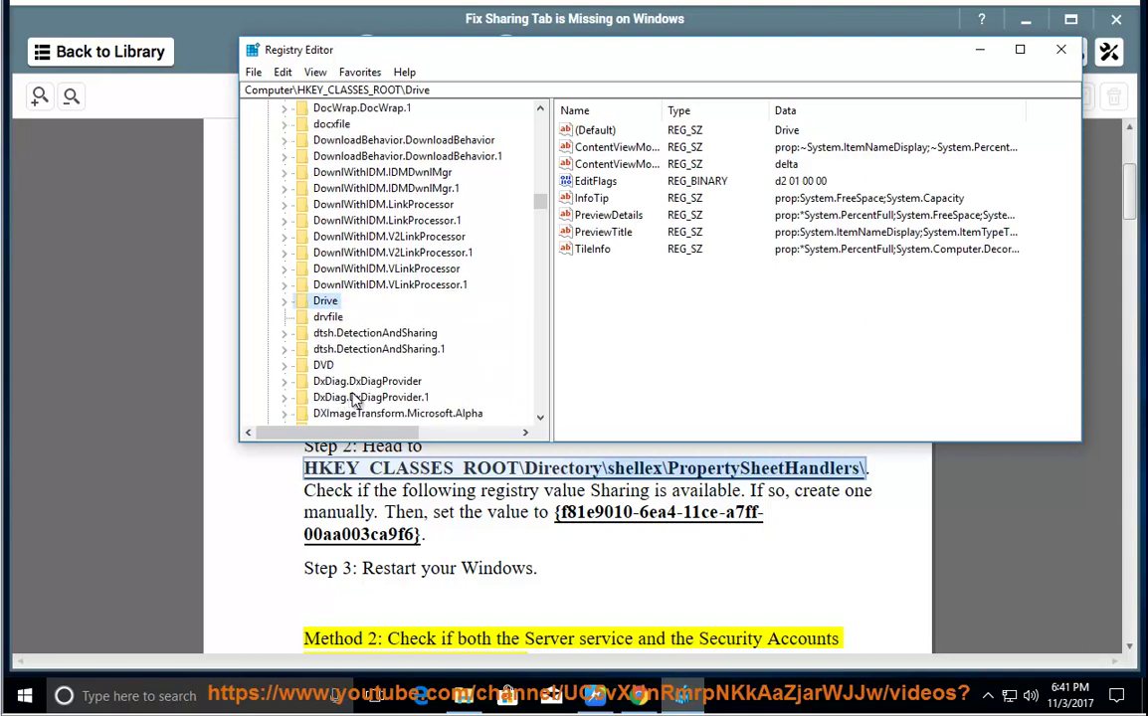
{"action": "scroll", "coordinate": [355, 398], "scroll_direction": "down", "scroll_amount": 1}
{"action": "scroll", "coordinate": [358, 398], "scroll_direction": "up", "scroll_amount": 3}
{"action": "scroll", "coordinate": [360, 398], "scroll_direction": "up", "scroll_amount": 2}
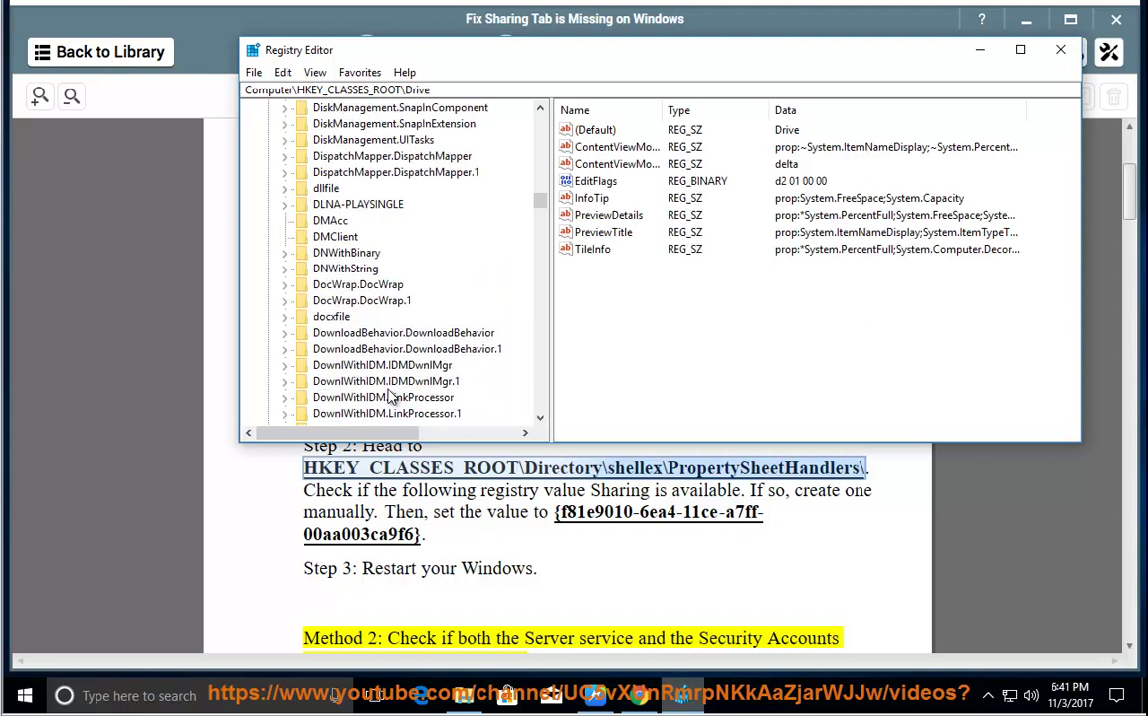
{"action": "left_click", "coordinate": [319, 140]}
{"action": "scroll", "coordinate": [326, 271], "scroll_direction": "up", "scroll_amount": 2}
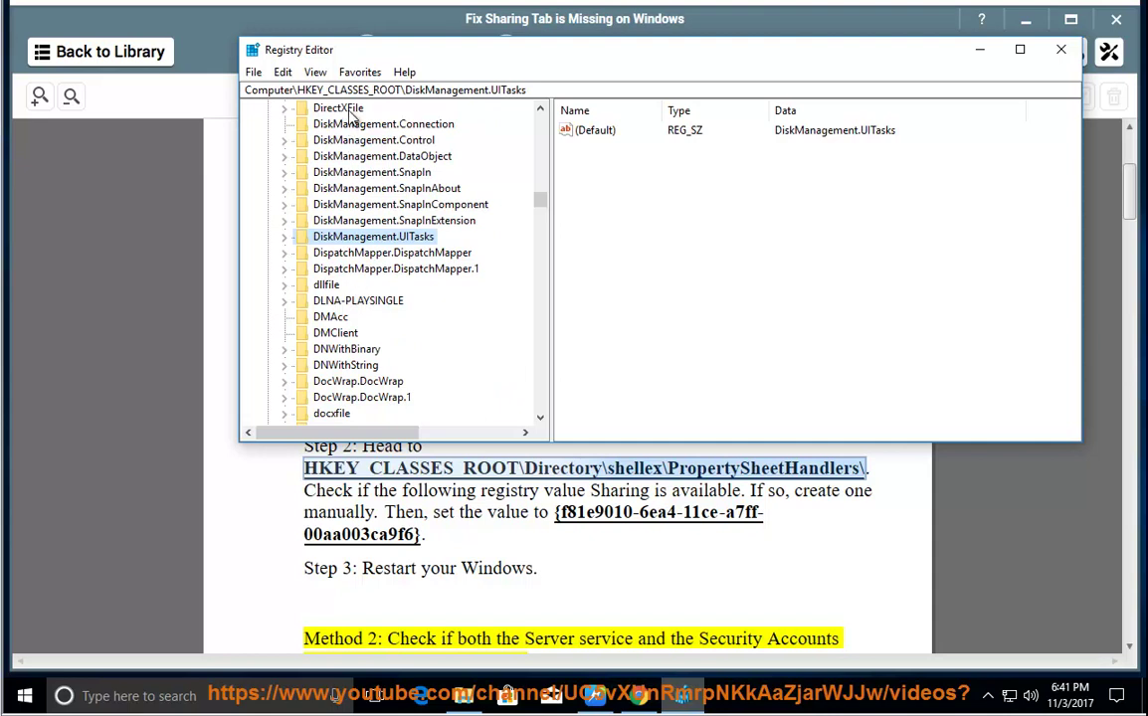
{"action": "scroll", "coordinate": [321, 199], "scroll_direction": "up", "scroll_amount": 2}
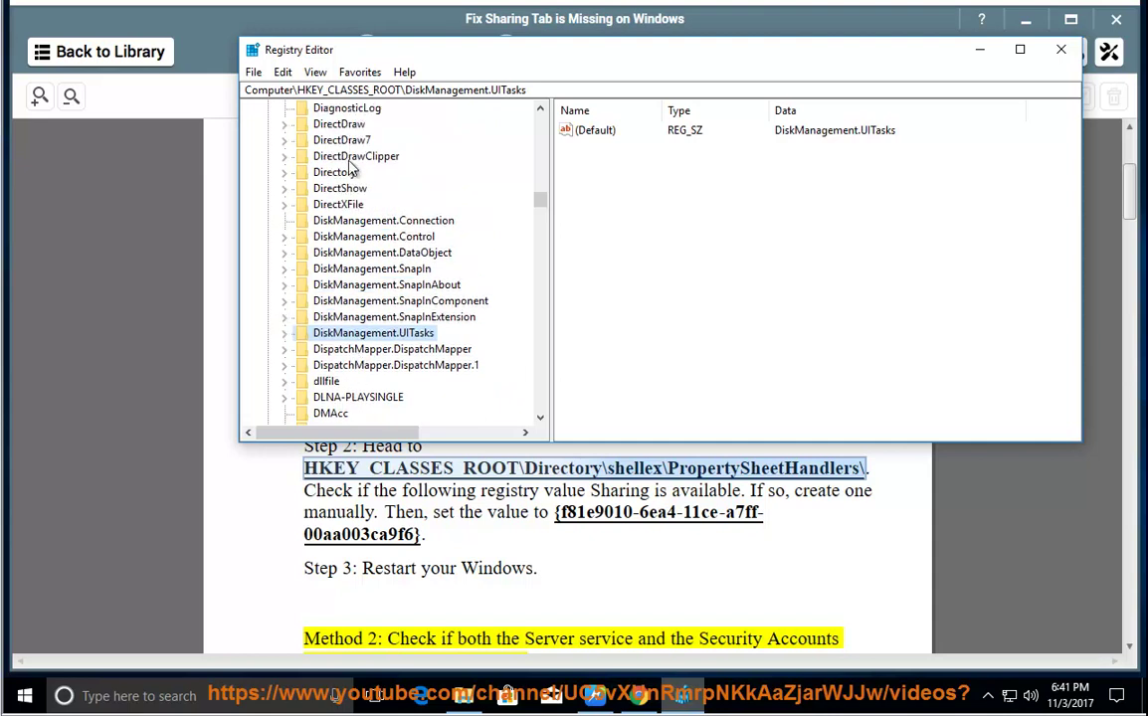
{"action": "left_click", "coordinate": [329, 173]}
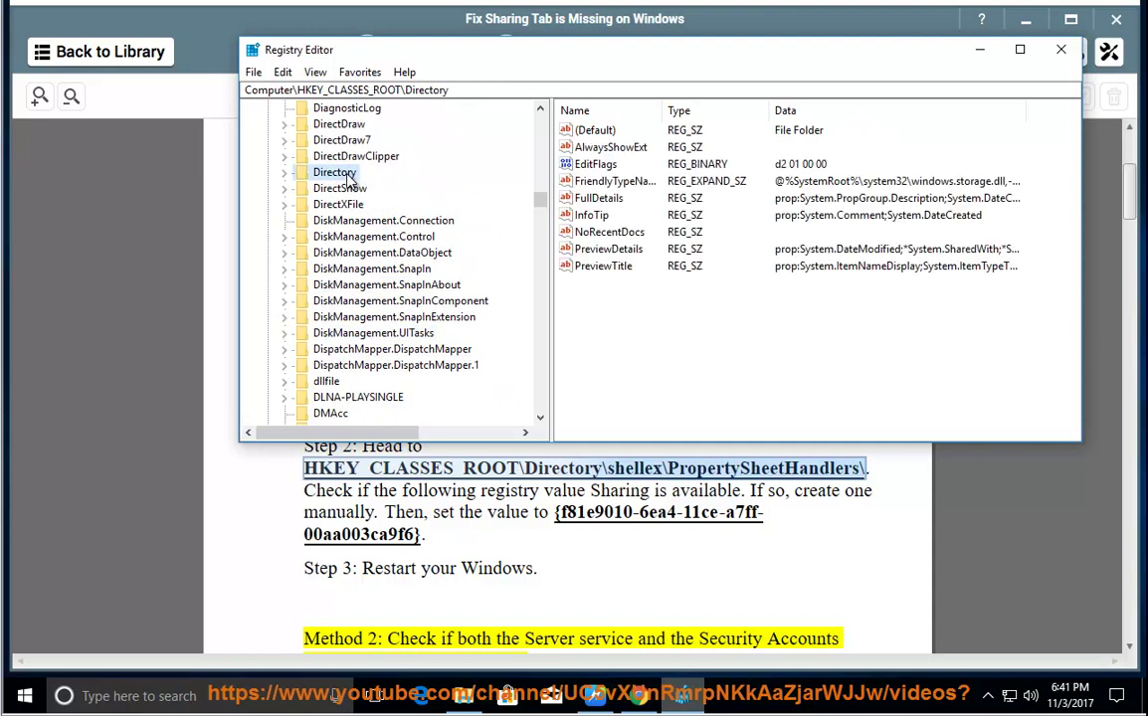
{"action": "left_click", "coordinate": [284, 172]}
{"action": "left_click", "coordinate": [345, 237]}
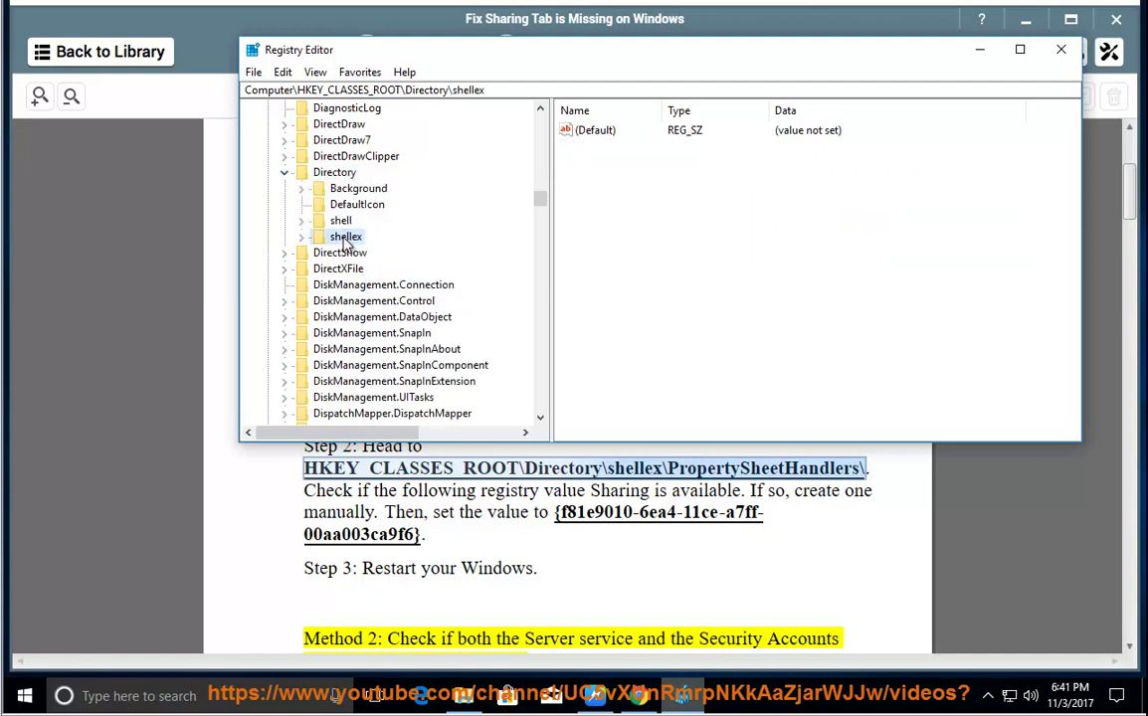
{"action": "left_click", "coordinate": [301, 237]}
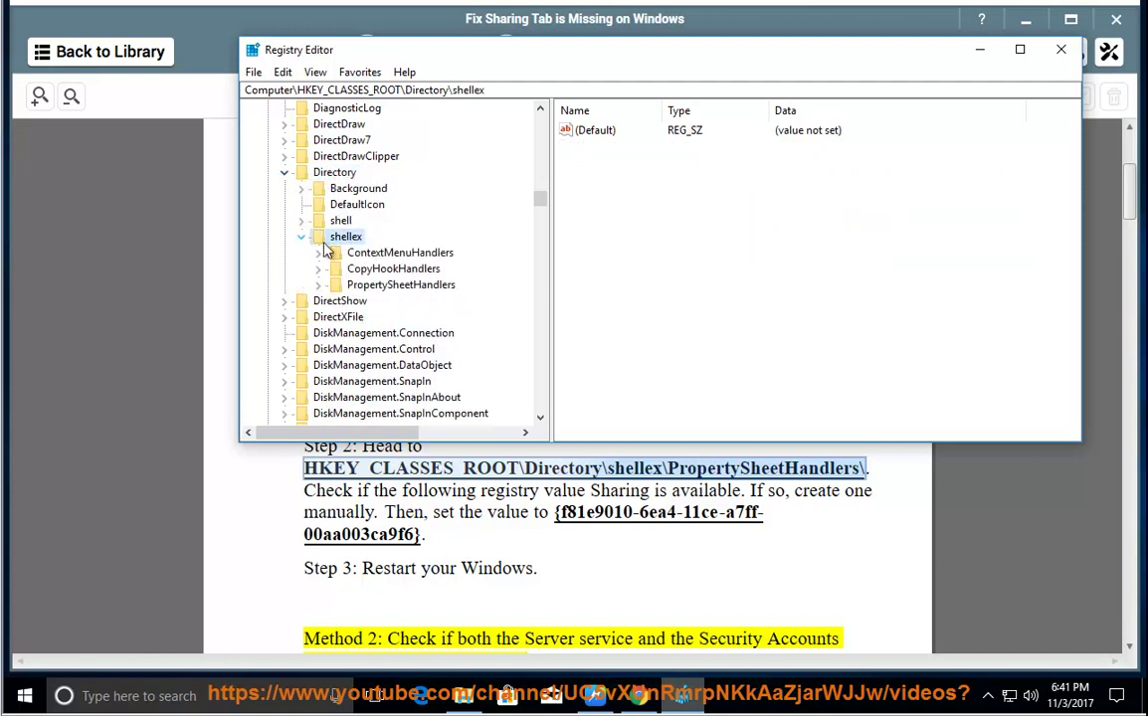
Confirm PropertySheetHandlers\Sharing's default value is {f81e9010-6ea4-11ce-a7ff-00aa003ca9f6}, leaving it unchanged.
{"action": "left_click", "coordinate": [410, 272]}
{"action": "left_click", "coordinate": [411, 255]}
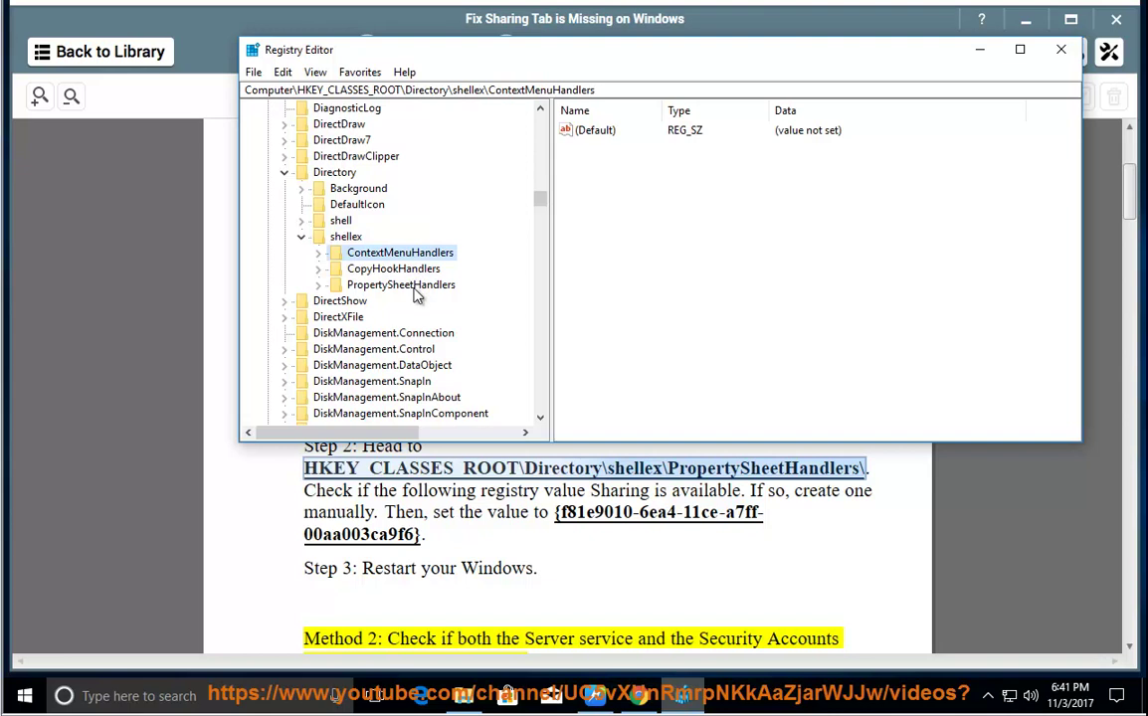
{"action": "left_click", "coordinate": [414, 289]}
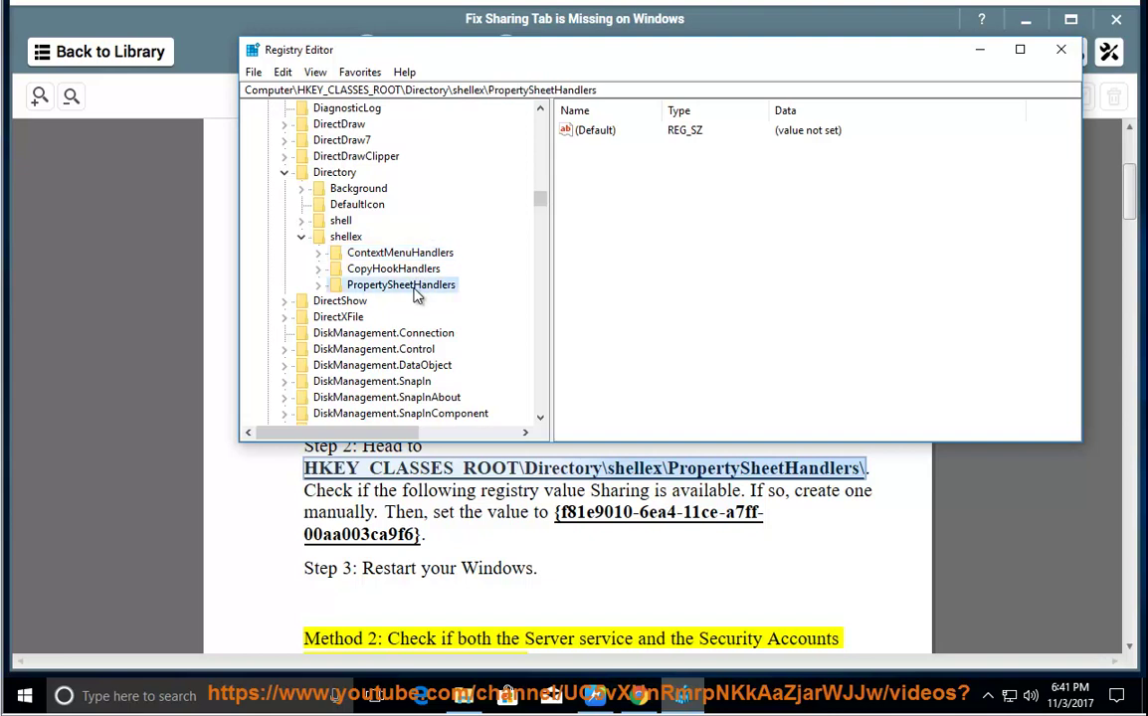
{"action": "left_click", "coordinate": [320, 286]}
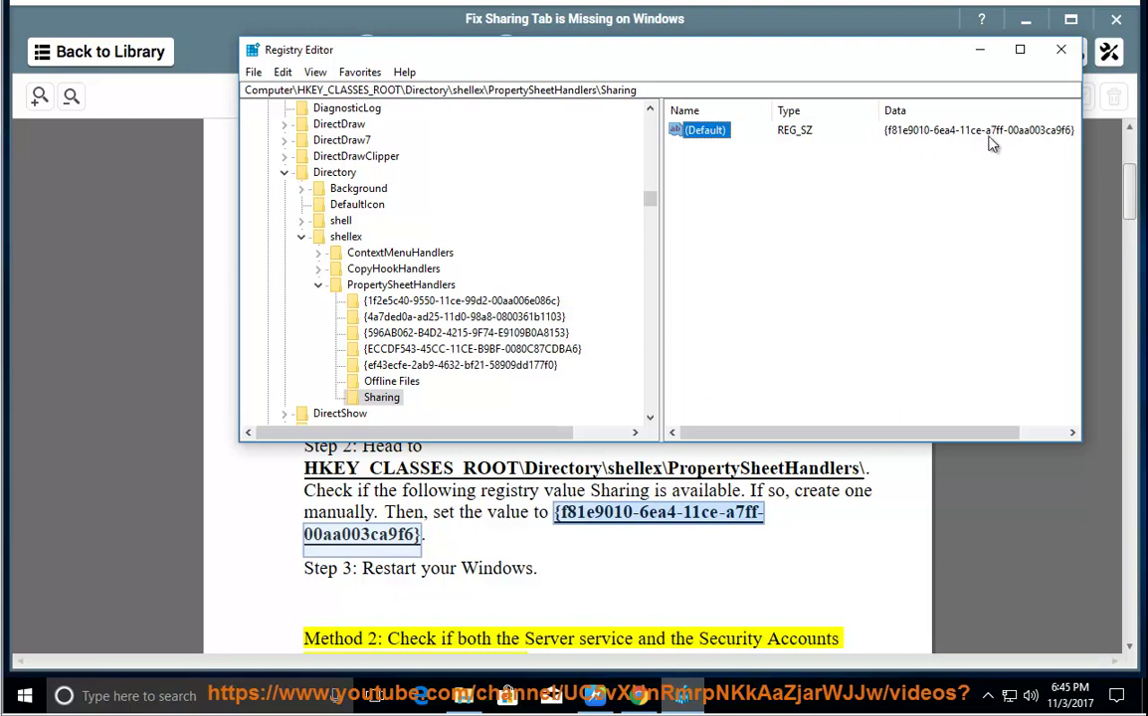
{"action": "double_click", "coordinate": [686, 131]}
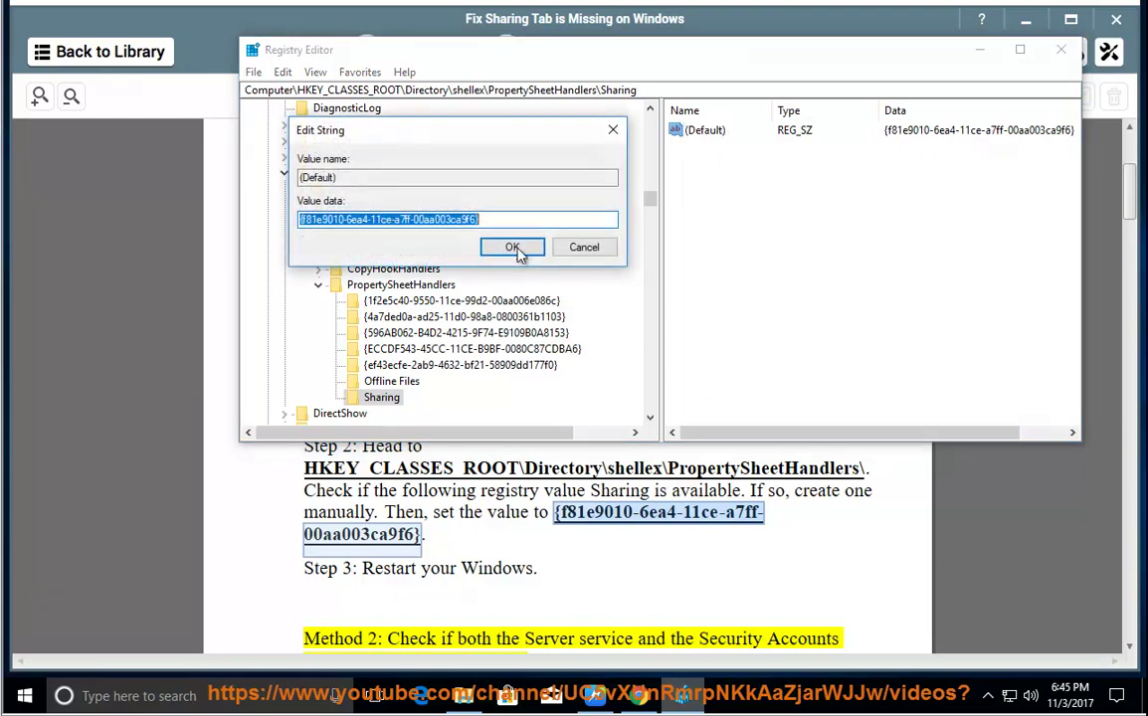
{"action": "left_click_drag", "start_coordinate": [472, 135], "coordinate": [844, 165]}
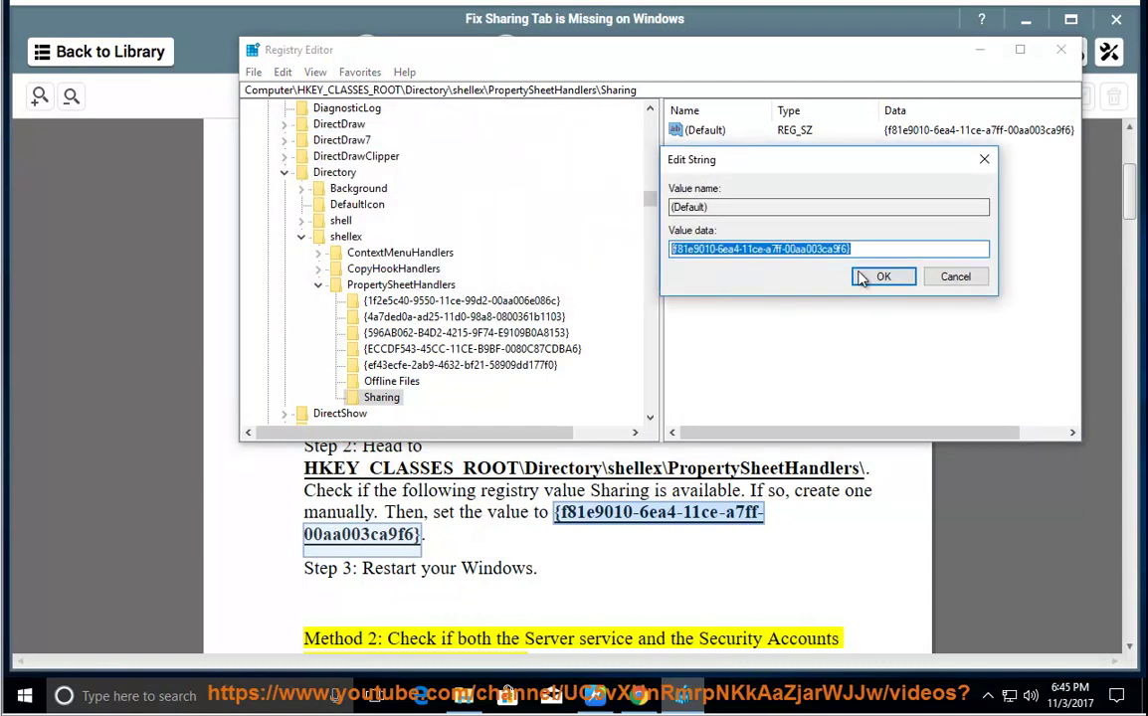
{"action": "left_click", "coordinate": [884, 283]}
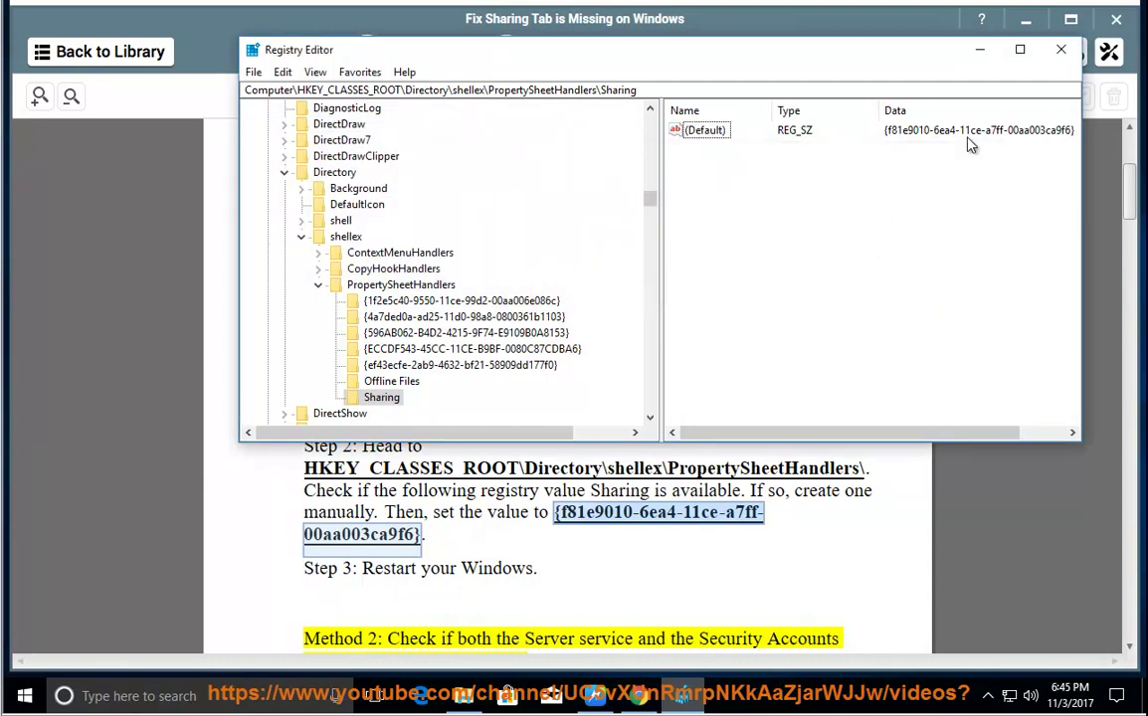
Minimize Registry Editor and check the Restart option under Start > Power without restarting.
{"action": "left_click", "coordinate": [980, 55]}
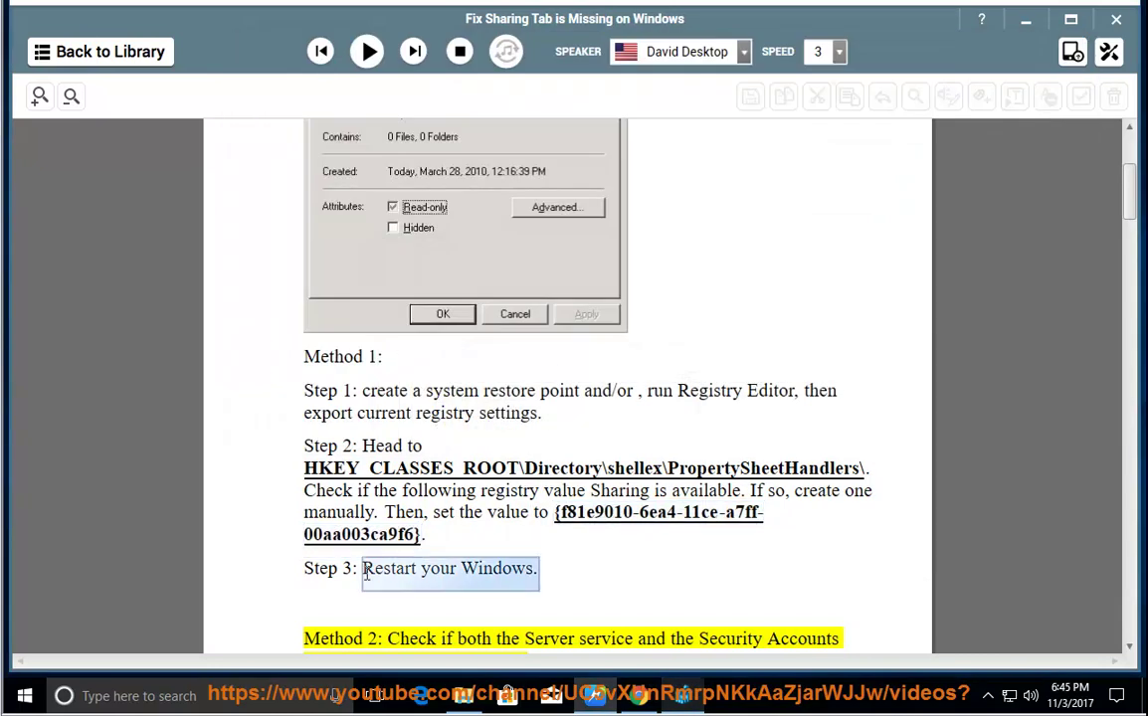
{"action": "left_click", "coordinate": [25, 697]}
{"action": "left_click", "coordinate": [25, 656]}
{"action": "left_click", "coordinate": [366, 52]}
Read the guide aloud briefly, select 'Server' in Method 2, and show the desktop.
{"action": "left_click", "coordinate": [367, 52]}
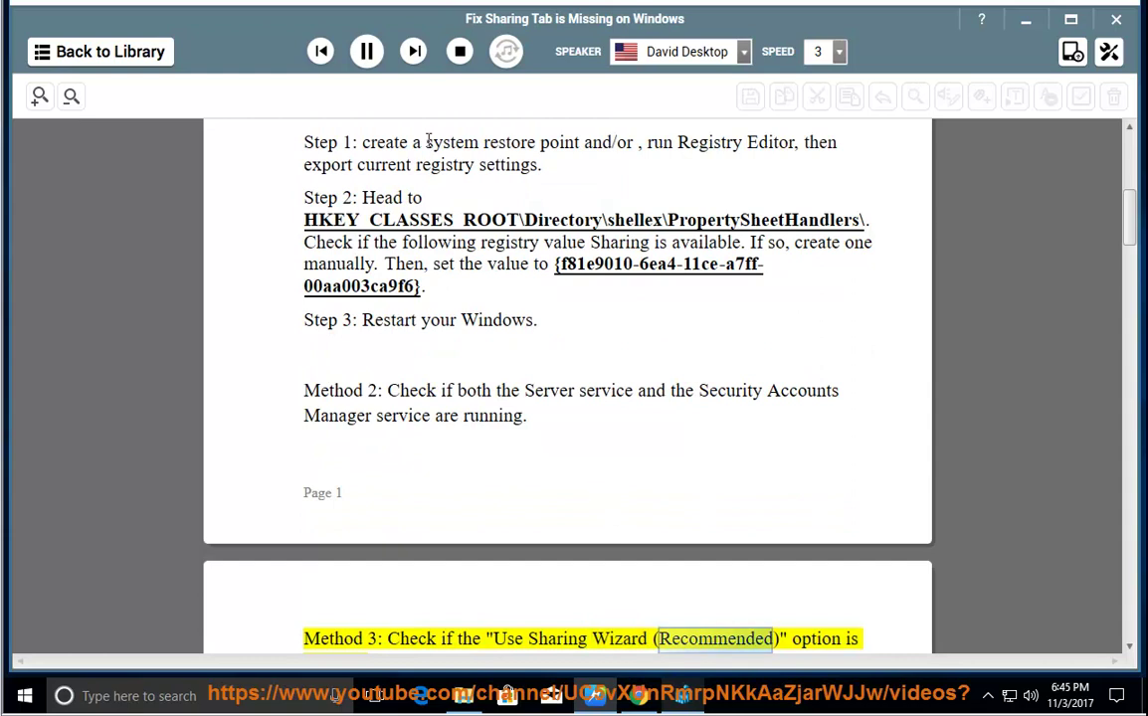
{"action": "left_click", "coordinate": [366, 51]}
{"action": "left_click_drag", "start_coordinate": [393, 310], "coordinate": [687, 312]}
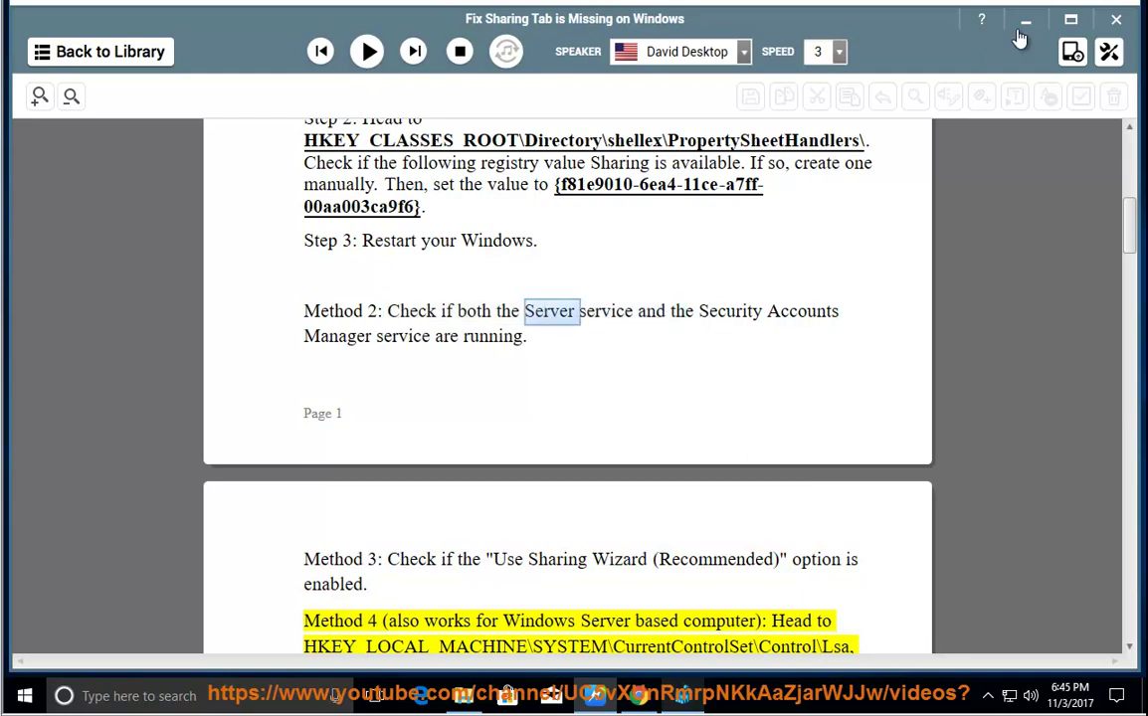
{"action": "key", "text": "super+d"}
Open Computer Management's Services list and check the Server service's properties.
{"action": "right_click", "coordinate": [49, 44]}
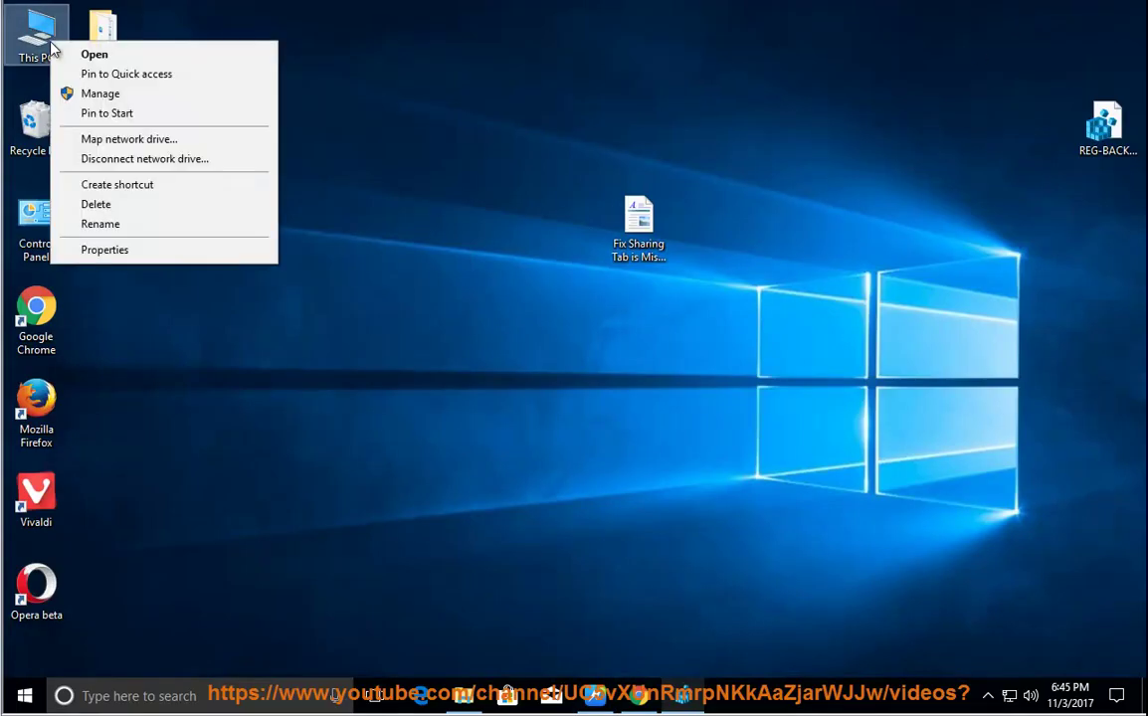
{"action": "left_click", "coordinate": [67, 95]}
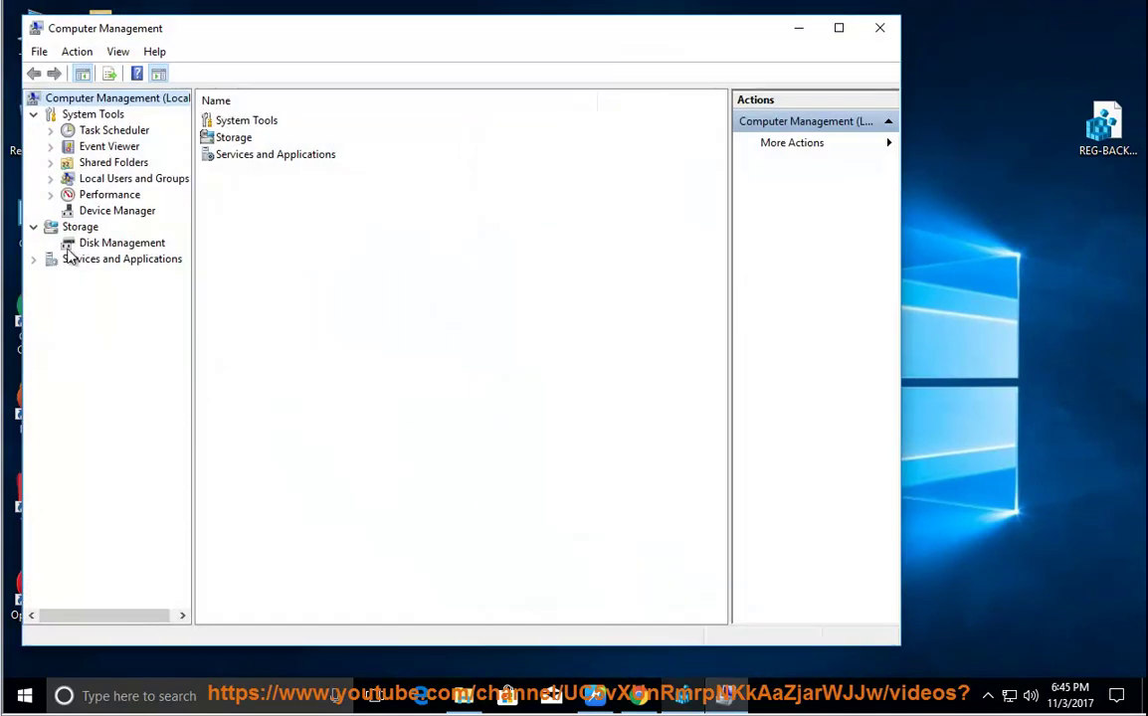
{"action": "left_click", "coordinate": [33, 258]}
{"action": "left_click", "coordinate": [97, 275]}
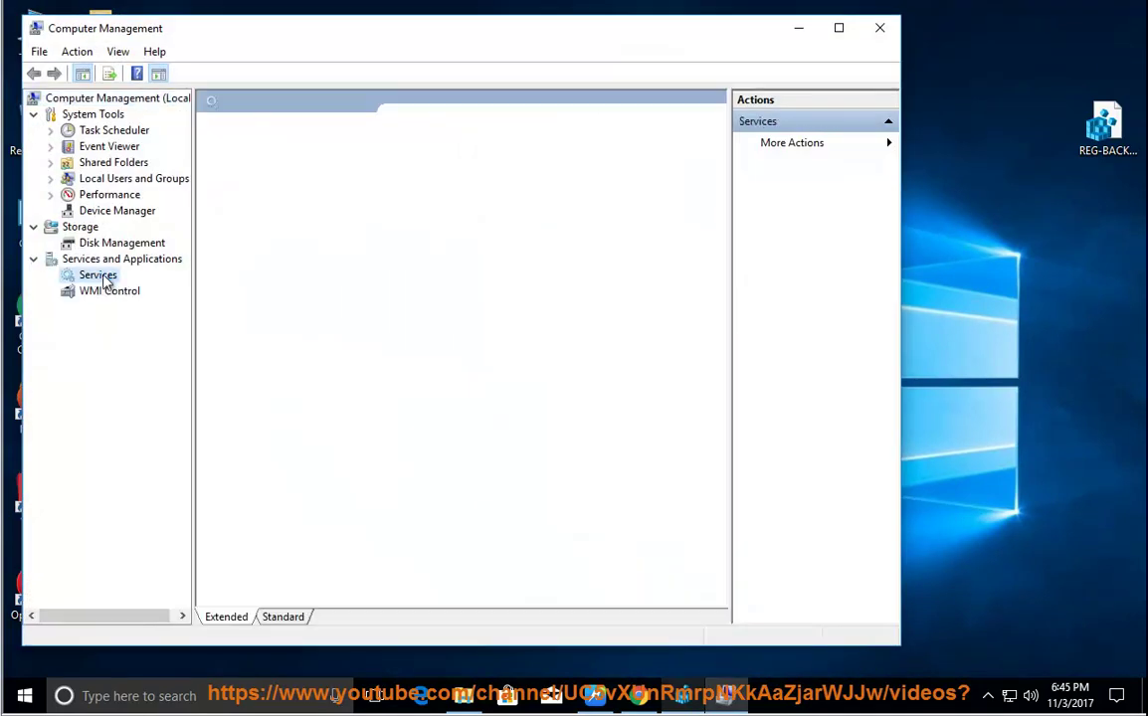
{"action": "left_click", "coordinate": [417, 414]}
{"action": "key", "text": "s"}
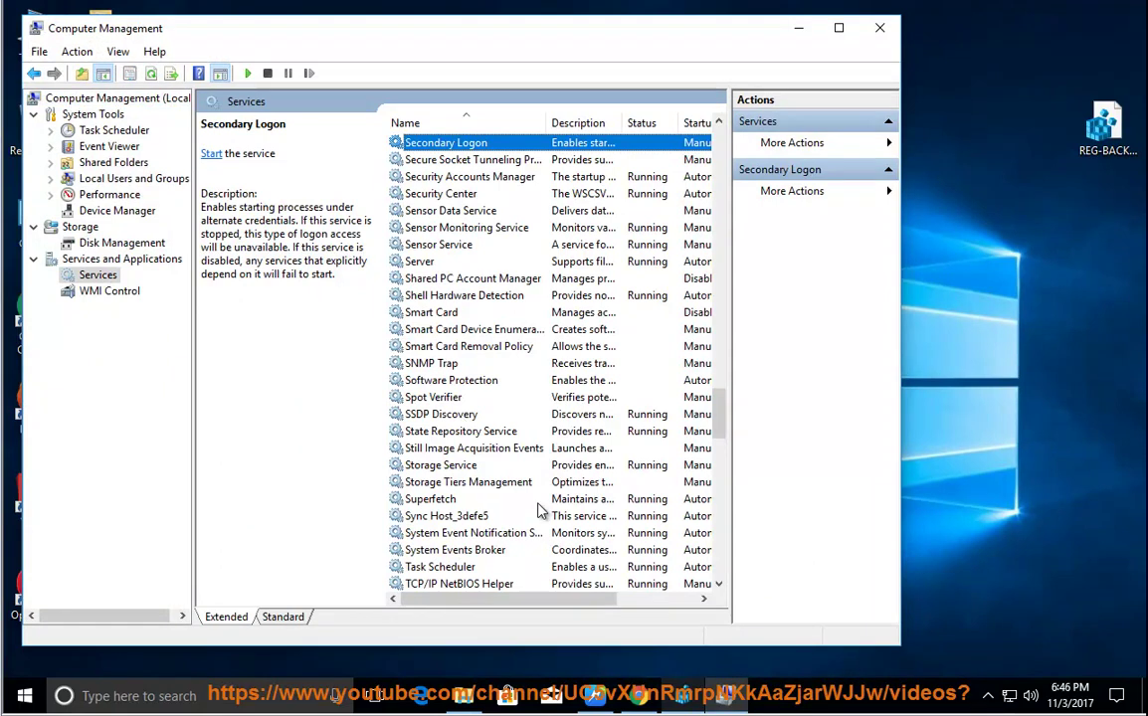
{"action": "left_click", "coordinate": [461, 263]}
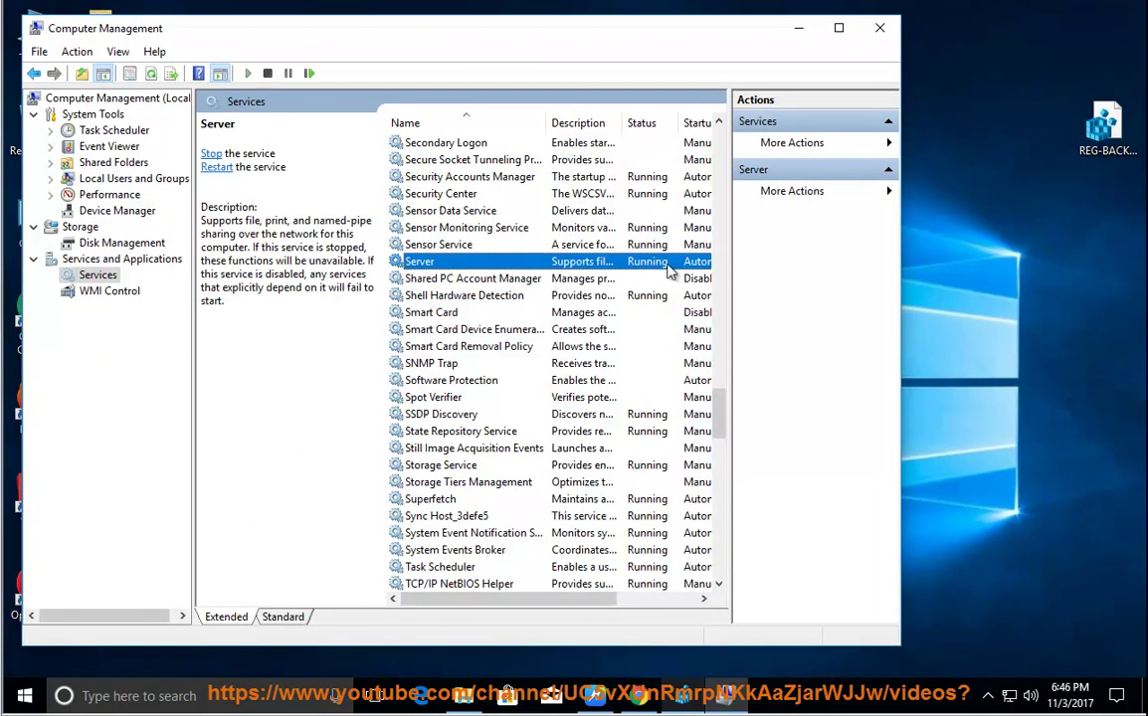
{"action": "double_click", "coordinate": [617, 261]}
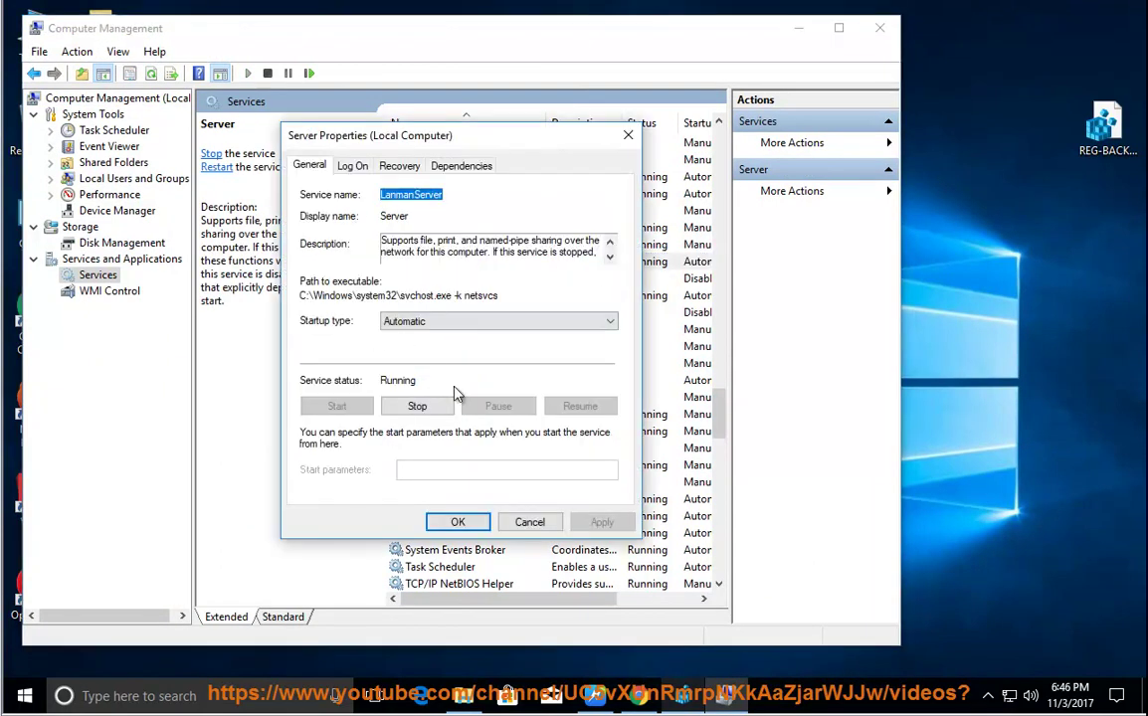
{"action": "left_click", "coordinate": [458, 522]}
Check the guide, then confirm Security Accounts Manager is running in its properties.
{"action": "left_click", "coordinate": [594, 696]}
{"action": "left_click_drag", "start_coordinate": [709, 312], "coordinate": [373, 337]}
{"action": "key", "text": "alt+Tab"}
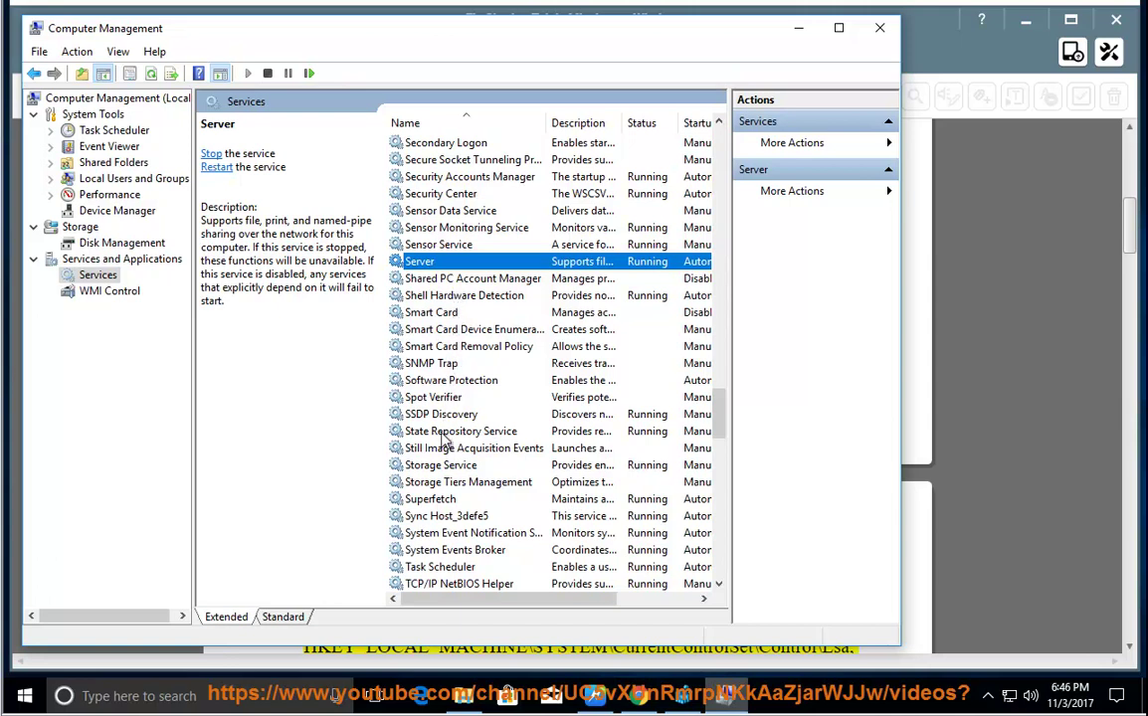
{"action": "left_click", "coordinate": [452, 211]}
{"action": "left_click", "coordinate": [456, 193]}
{"action": "left_click", "coordinate": [468, 177]}
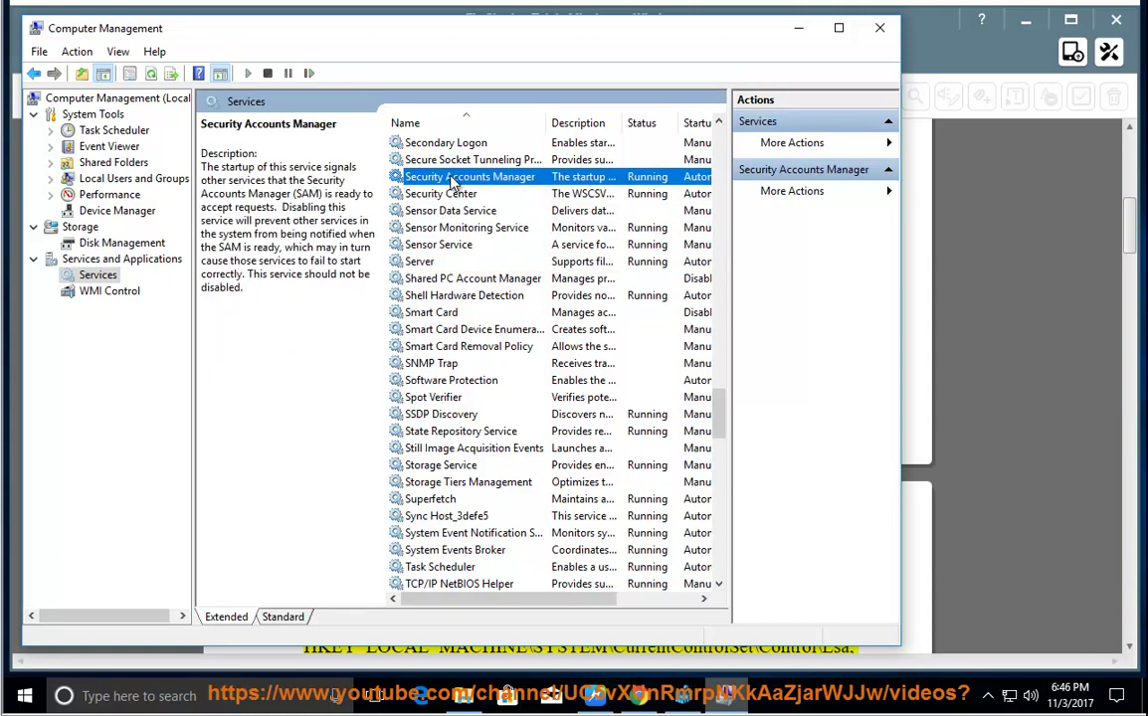
{"action": "double_click", "coordinate": [478, 181]}
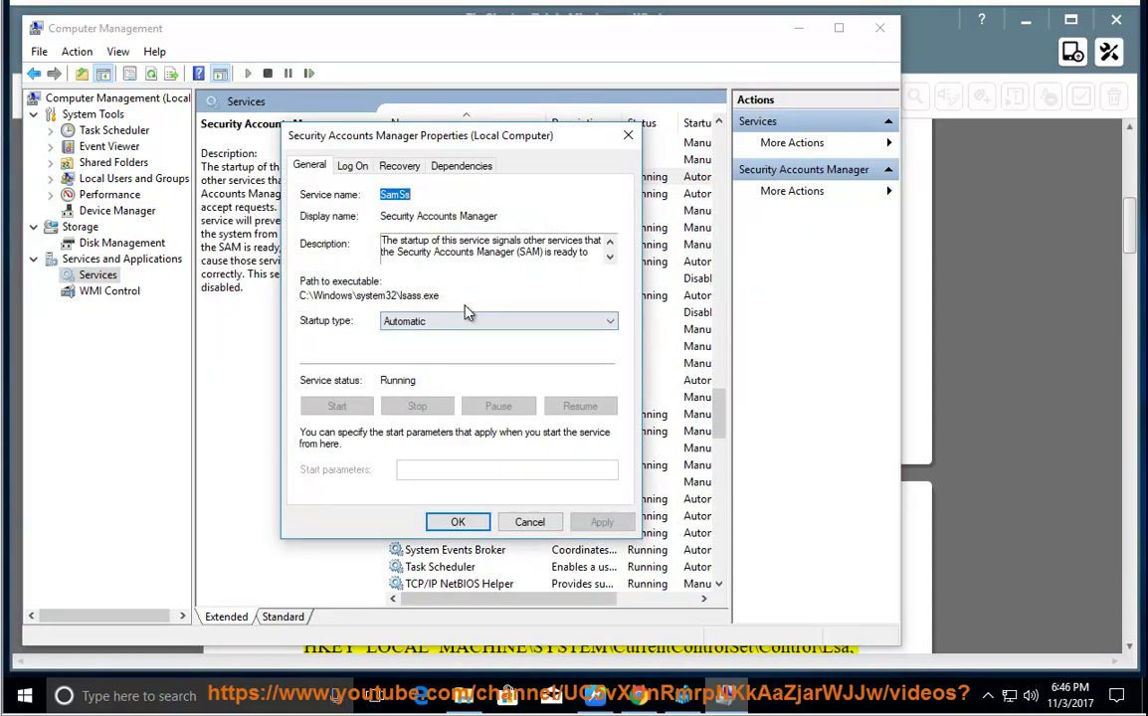
{"action": "left_click", "coordinate": [522, 524]}
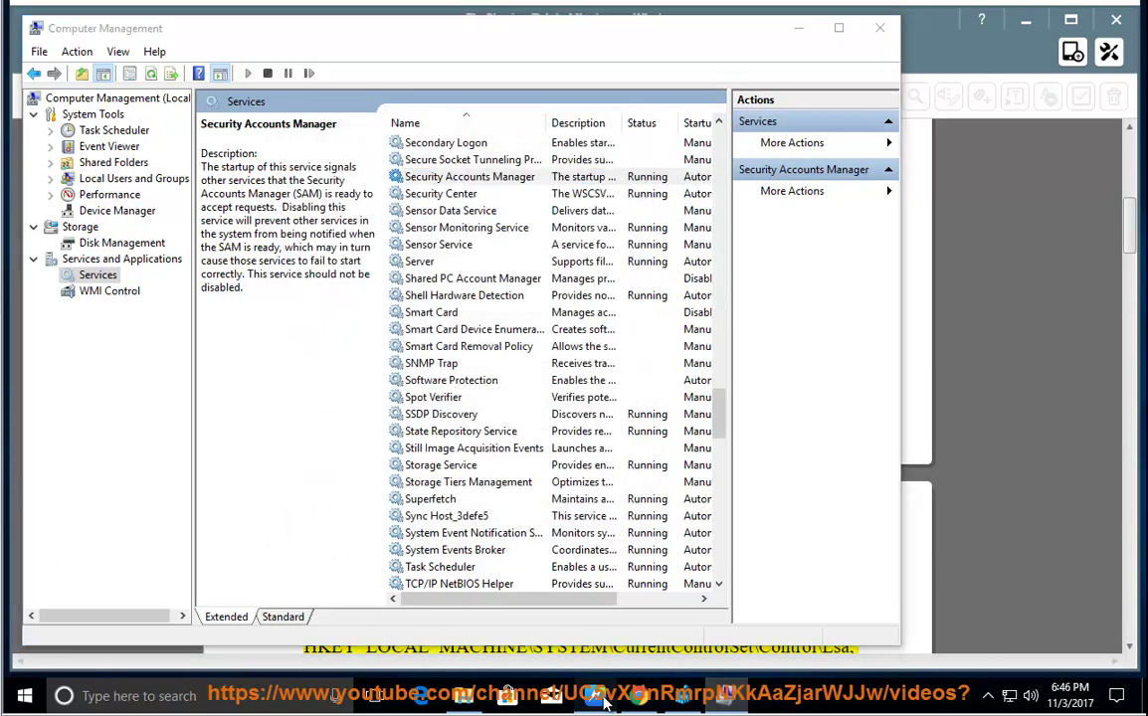
Select the Method 3 sentence in the guide, then minimize Computer Management.
{"action": "left_click", "coordinate": [599, 699]}
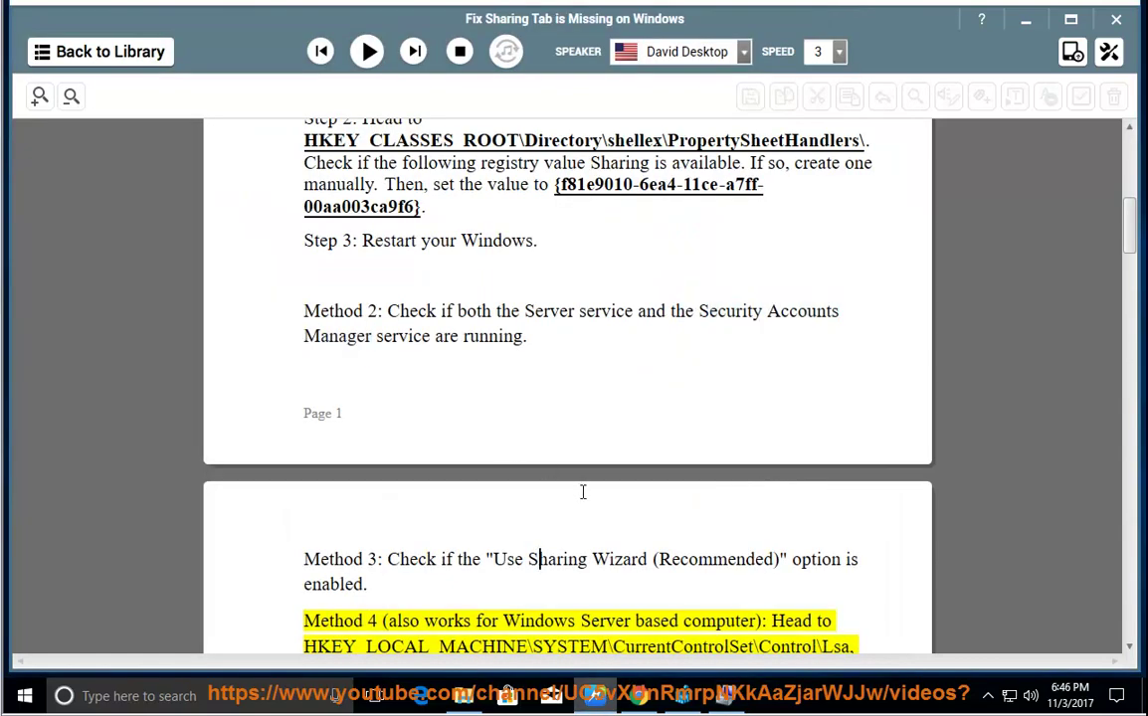
{"action": "left_click_drag", "start_coordinate": [390, 559], "coordinate": [858, 559]}
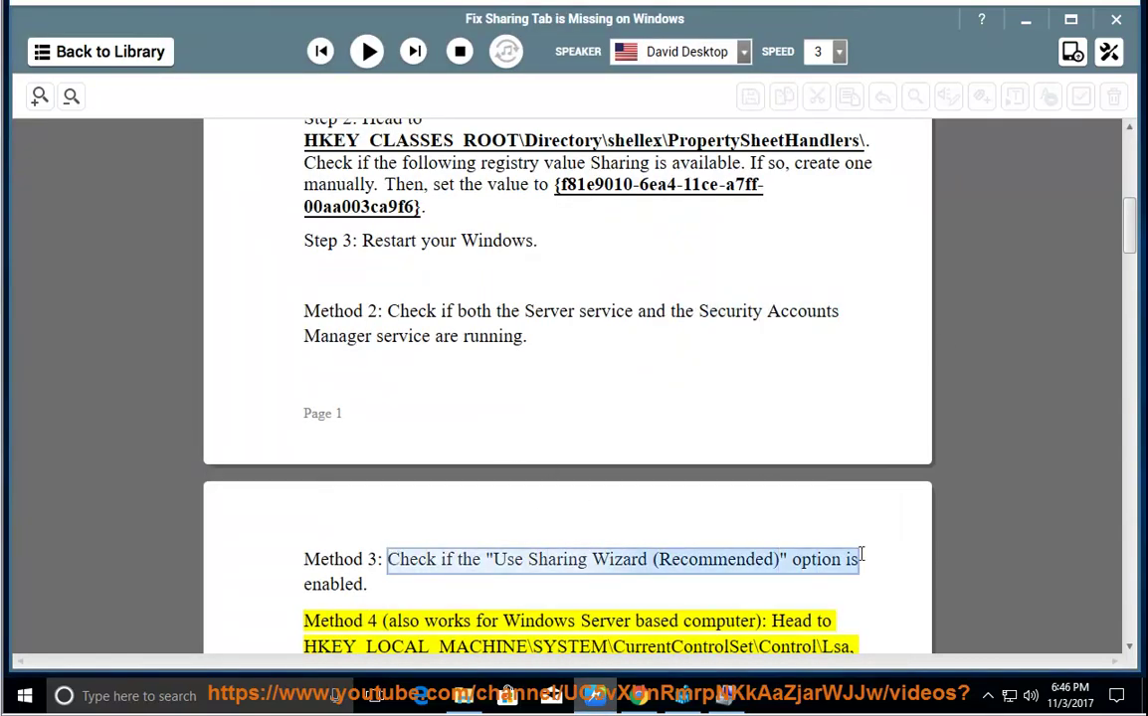
{"action": "left_click", "coordinate": [1026, 19]}
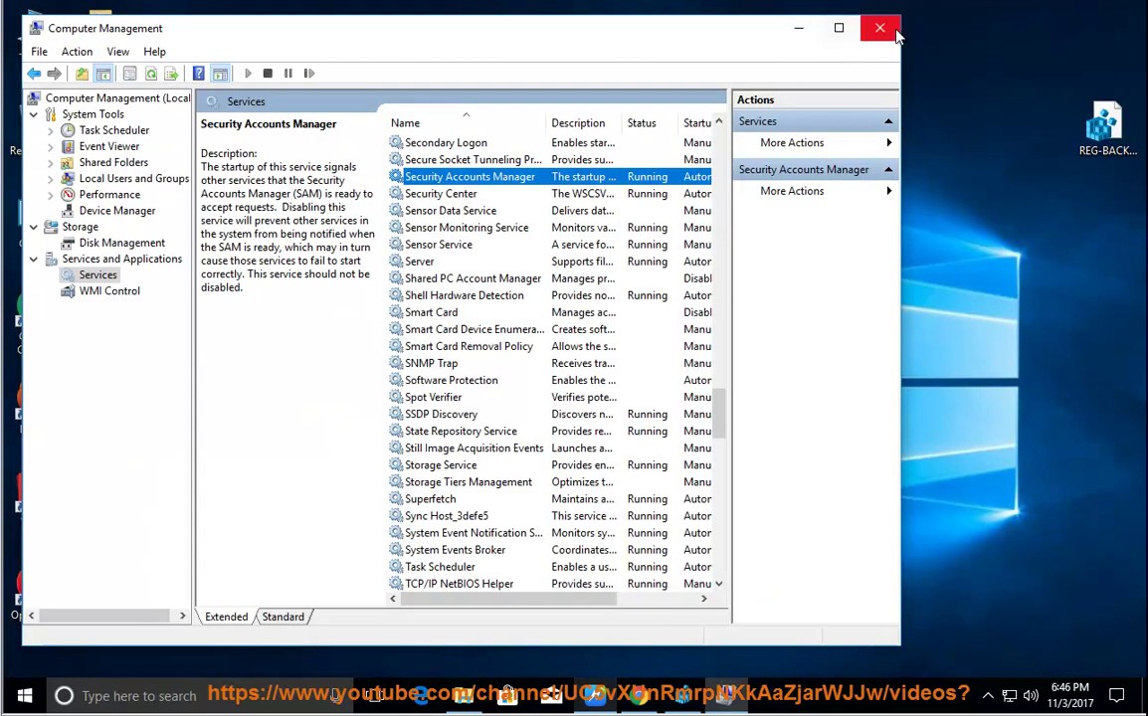
{"action": "left_click", "coordinate": [806, 28]}
Enable Use Sharing Wizard (Recommended) in This PC's Folder Options and save with OK.
{"action": "double_click", "coordinate": [25, 40]}
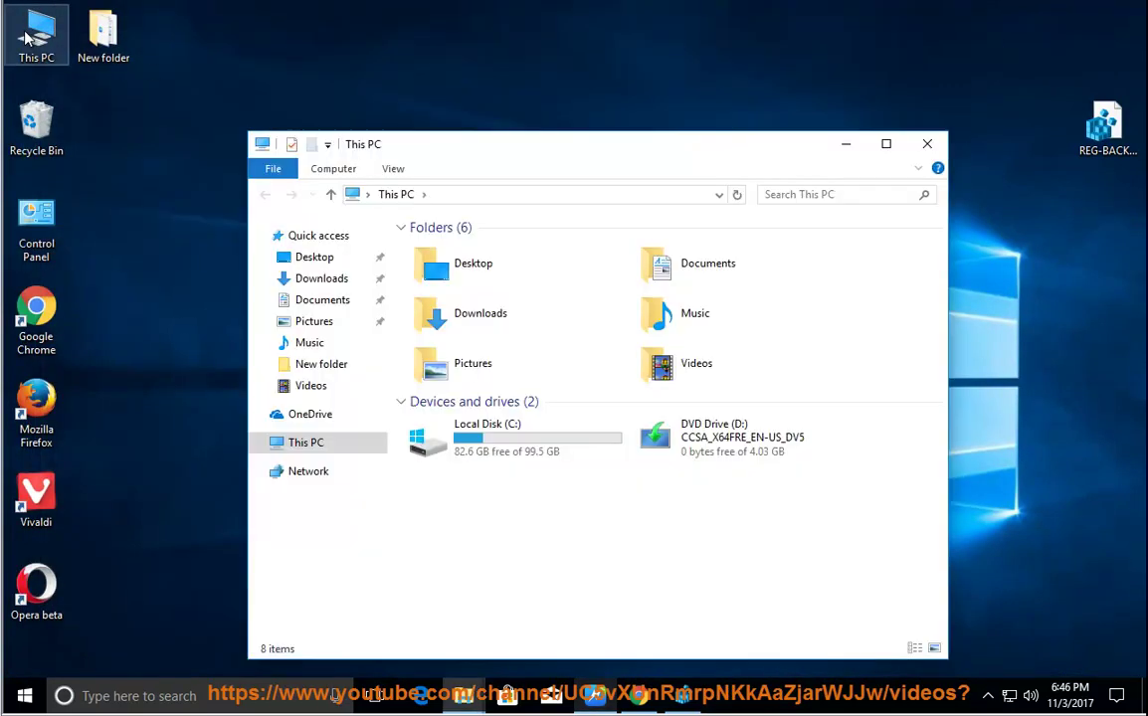
{"action": "left_click", "coordinate": [471, 455]}
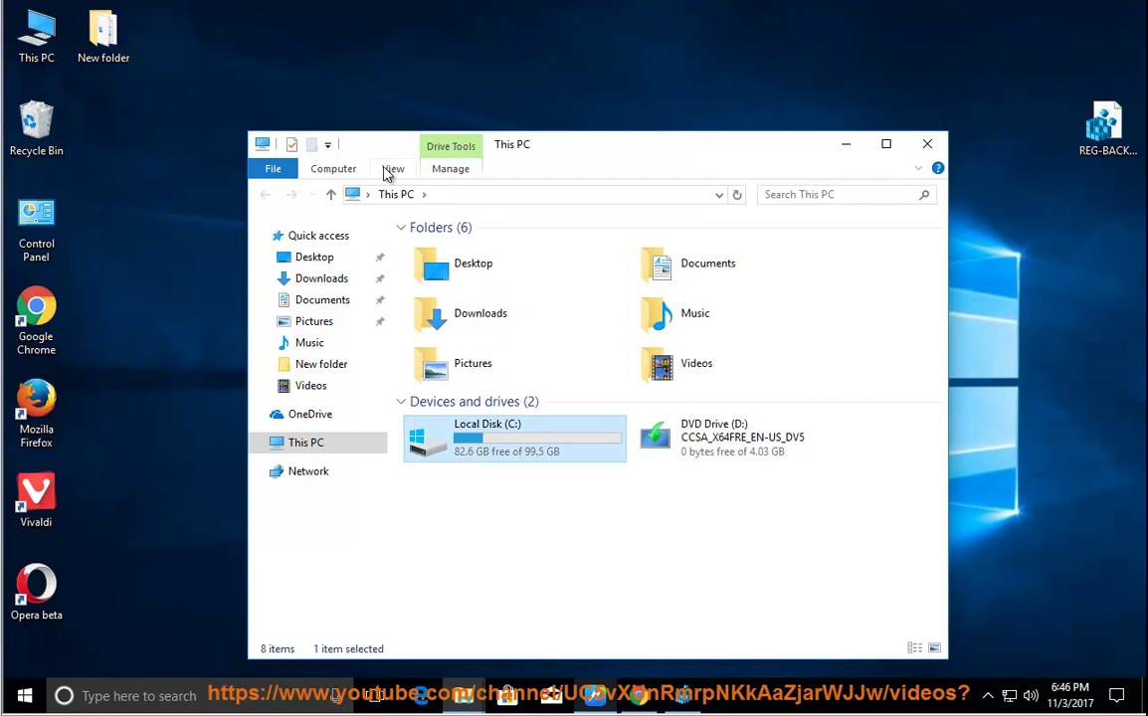
{"action": "left_click", "coordinate": [339, 448]}
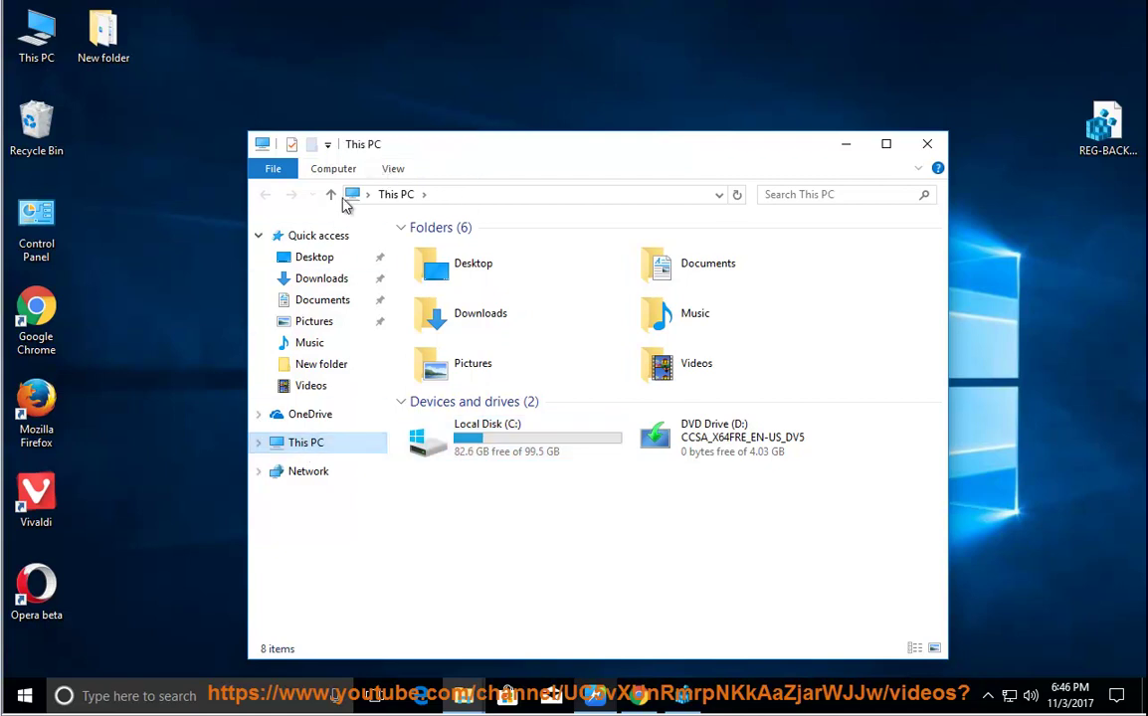
{"action": "left_click", "coordinate": [393, 171]}
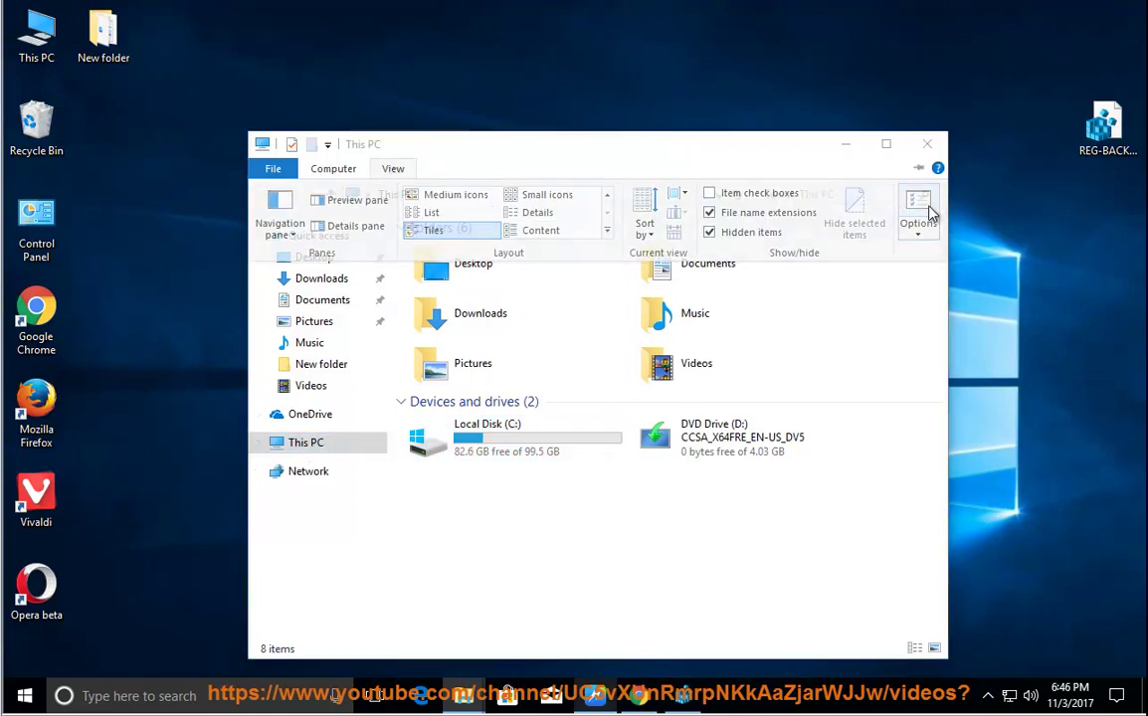
{"action": "left_click", "coordinate": [924, 217]}
{"action": "left_click", "coordinate": [335, 271]}
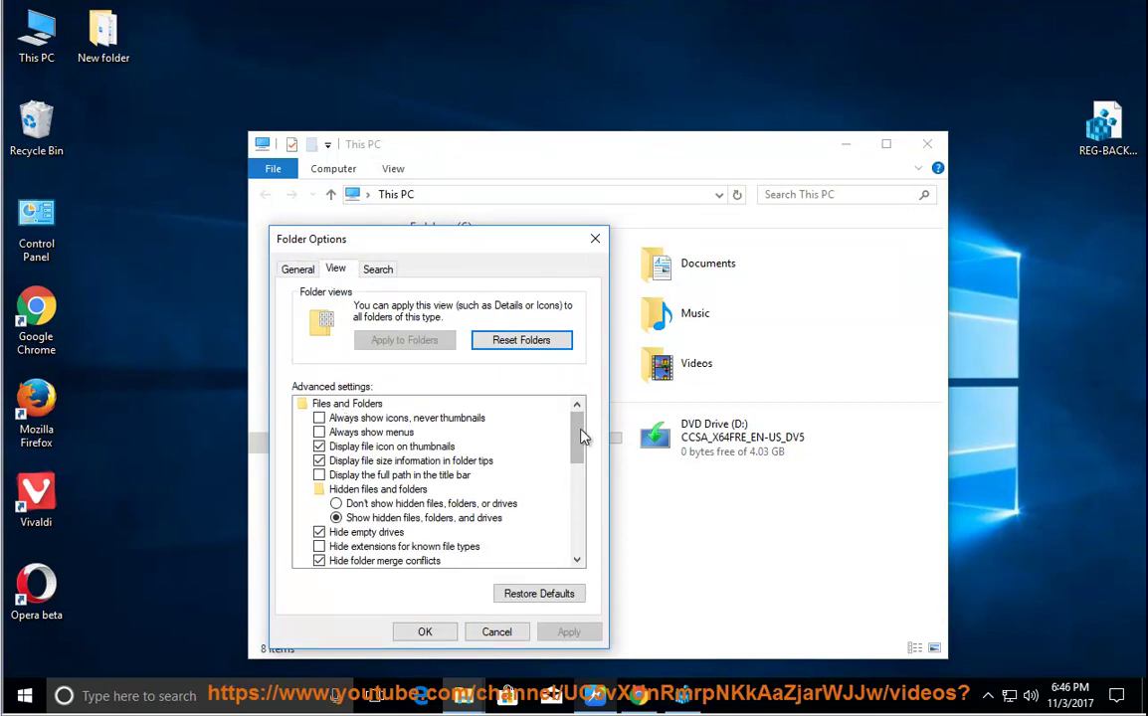
{"action": "left_click_drag", "start_coordinate": [582, 430], "coordinate": [581, 517]}
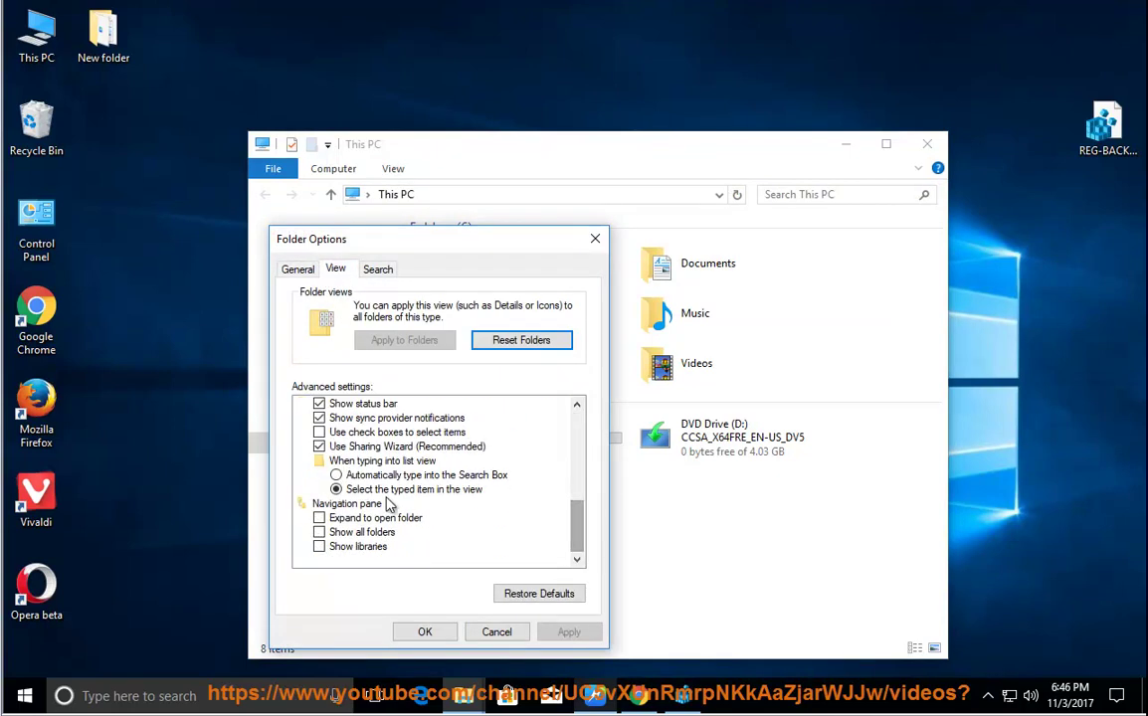
{"action": "left_click", "coordinate": [398, 446]}
{"action": "left_click", "coordinate": [408, 447]}
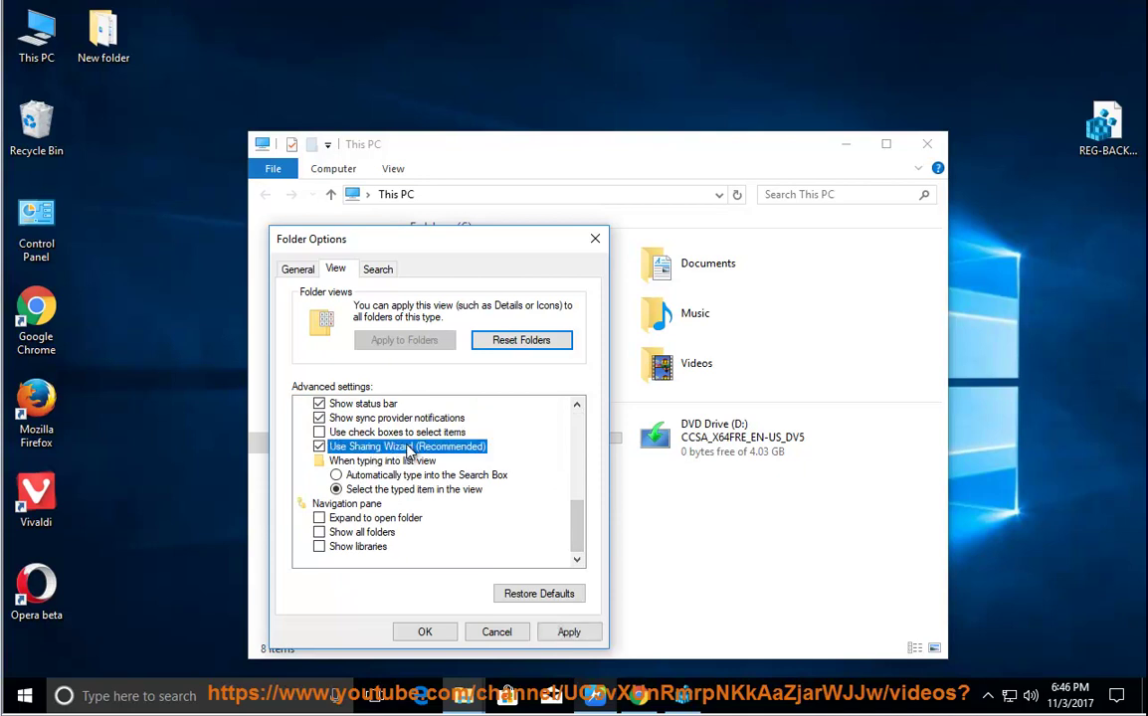
{"action": "left_click", "coordinate": [418, 632]}
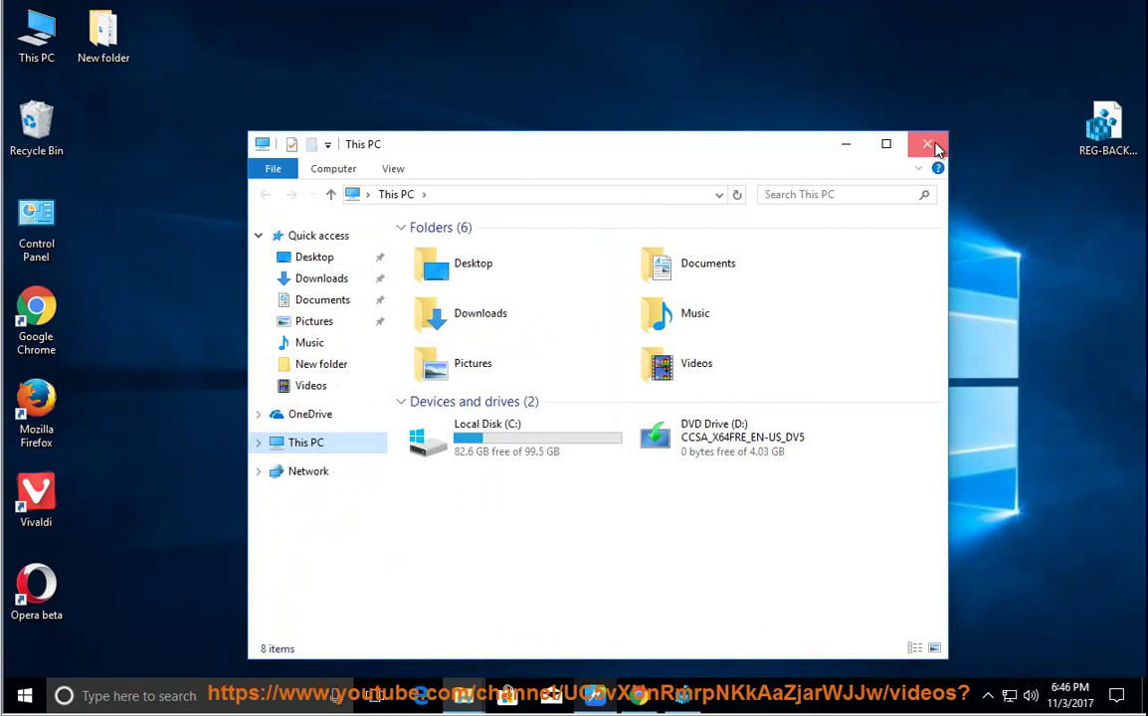
Minimize the This PC window and return to the guide, clearing its text selection.
{"action": "left_click", "coordinate": [845, 144]}
{"action": "left_click", "coordinate": [595, 691]}
{"action": "left_click", "coordinate": [585, 486]}
Play Method 4 aloud, pause, and select HKEY_LOCAL_MACHINE\SYSTEM\CurrentControlSet\Control\Lsa.
{"action": "left_click", "coordinate": [367, 52]}
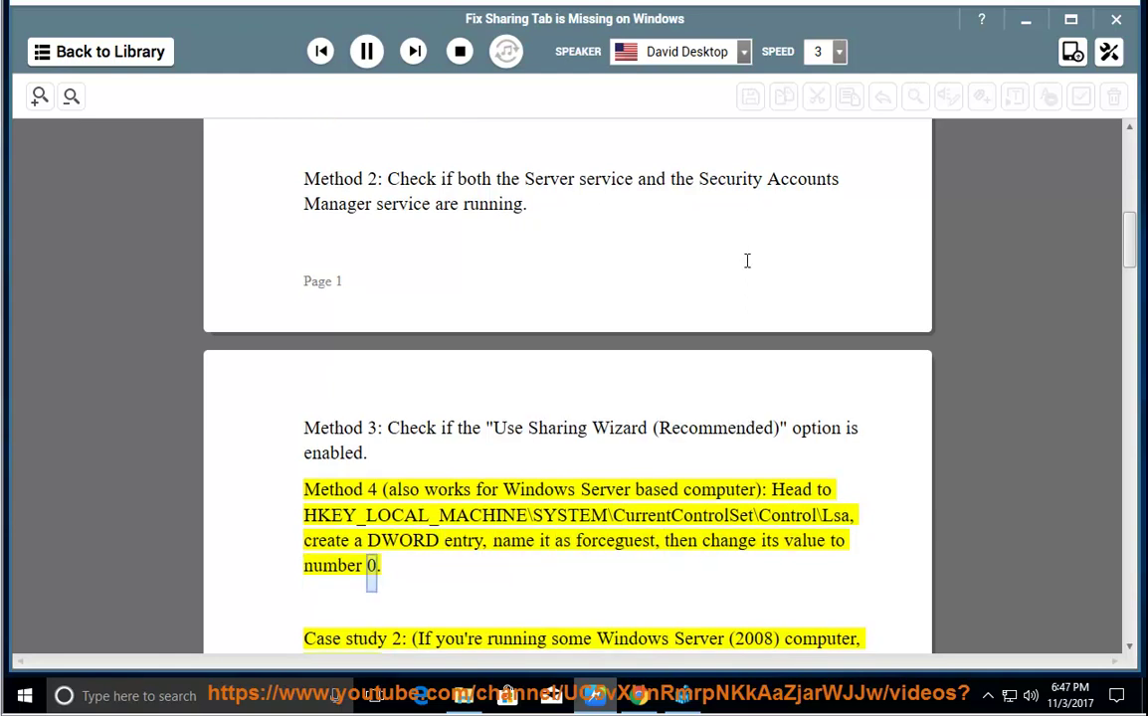
{"action": "left_click", "coordinate": [366, 50]}
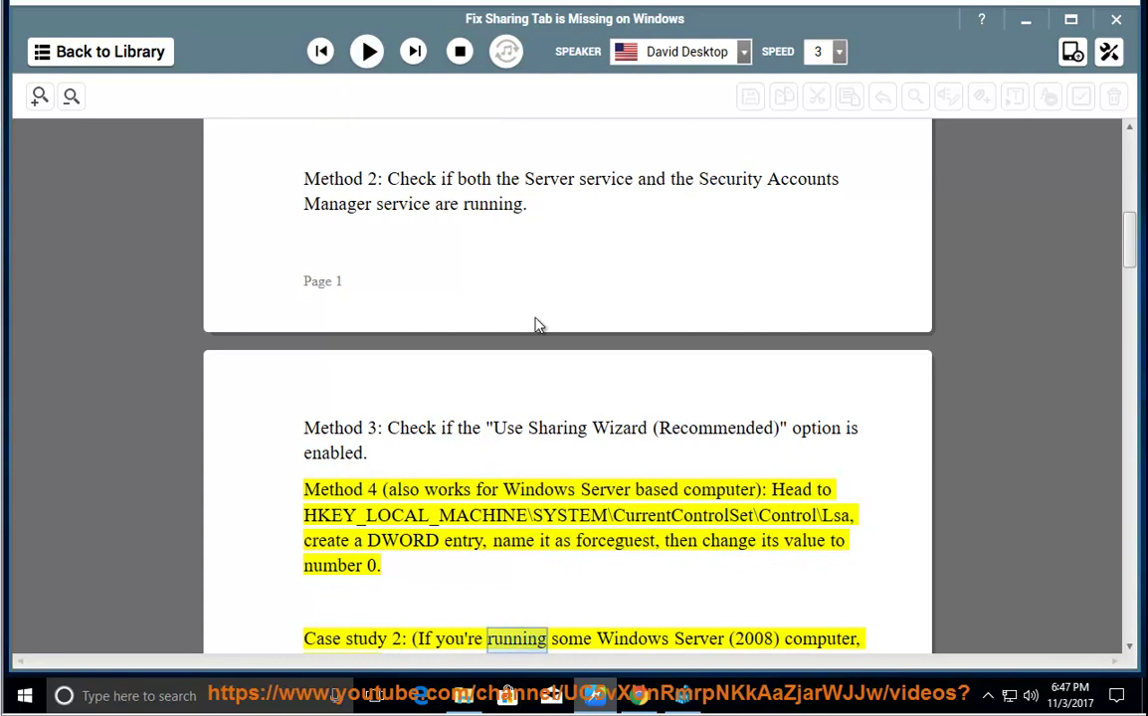
{"action": "left_click_drag", "start_coordinate": [851, 519], "coordinate": [294, 529]}
In Registry Editor, navigate to HKEY_LOCAL_MACHINE\SYSTEM\CurrentControlSet\Control\Lsa.
{"action": "left_click", "coordinate": [682, 694]}
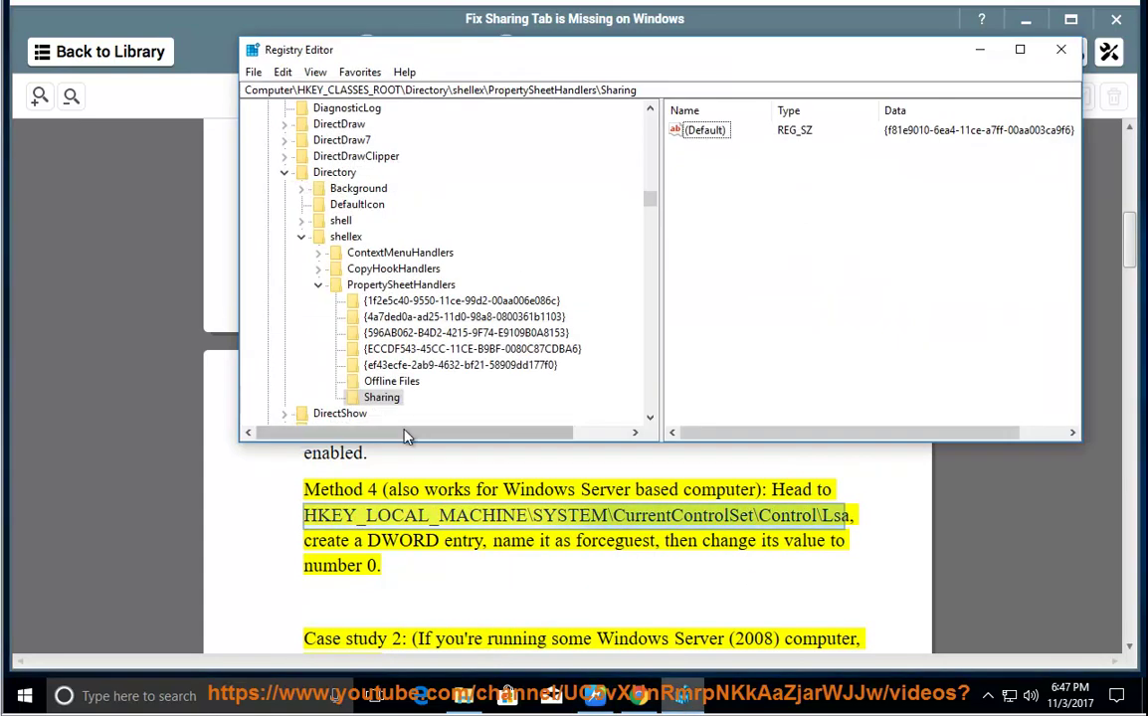
{"action": "left_click_drag", "start_coordinate": [650, 213], "coordinate": [650, 108]}
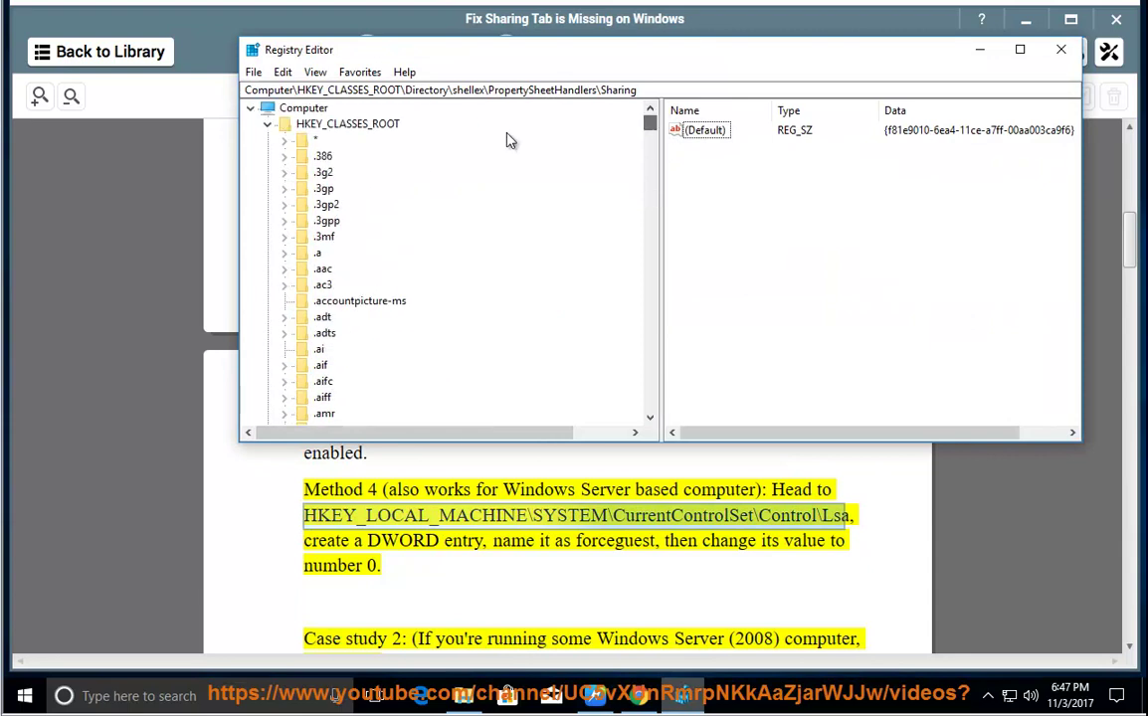
{"action": "left_click", "coordinate": [278, 124]}
{"action": "left_click", "coordinate": [349, 159]}
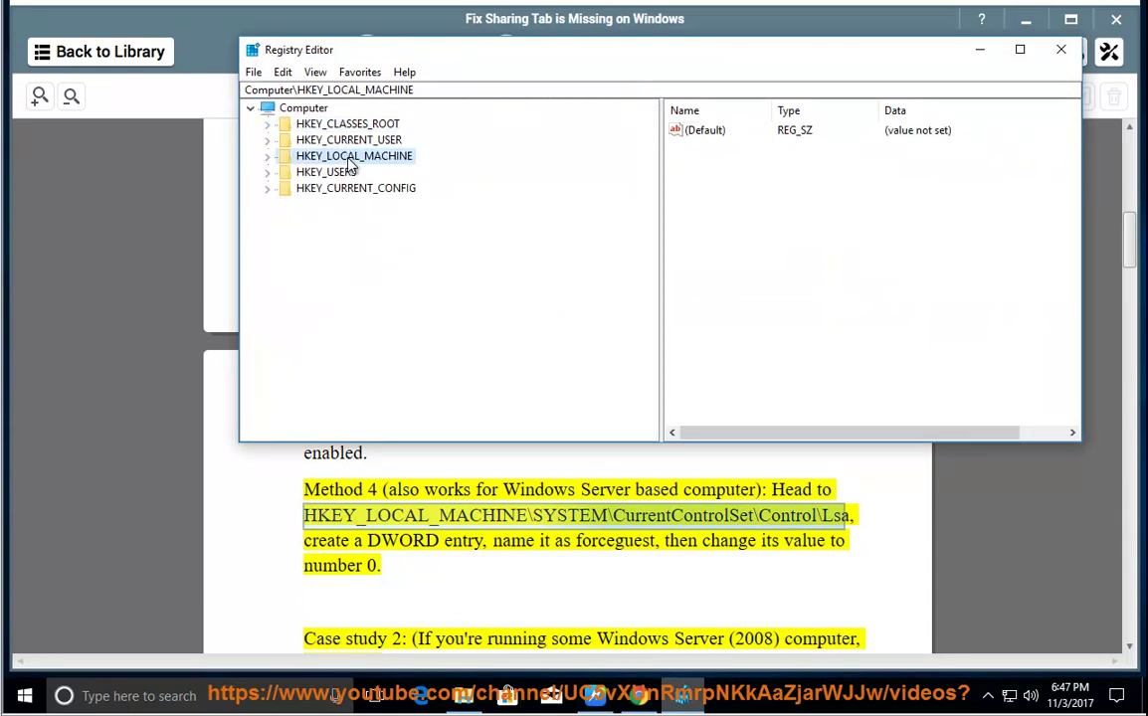
{"action": "left_click", "coordinate": [268, 157]}
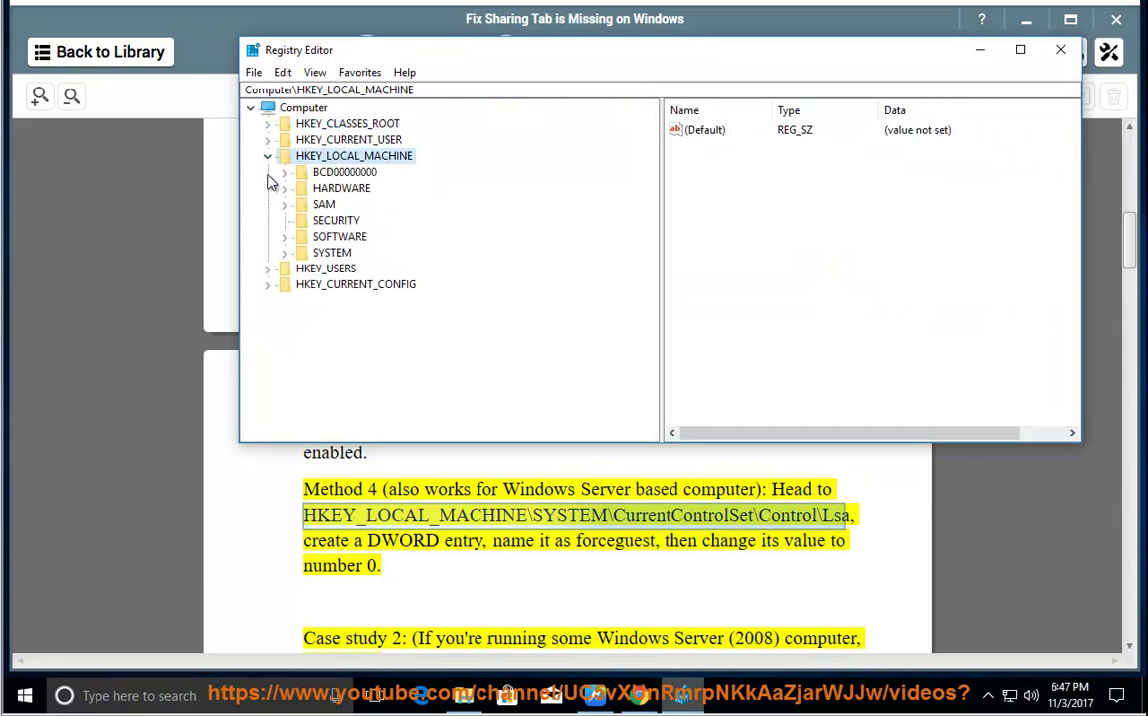
{"action": "left_click", "coordinate": [335, 256]}
{"action": "left_click", "coordinate": [284, 253]}
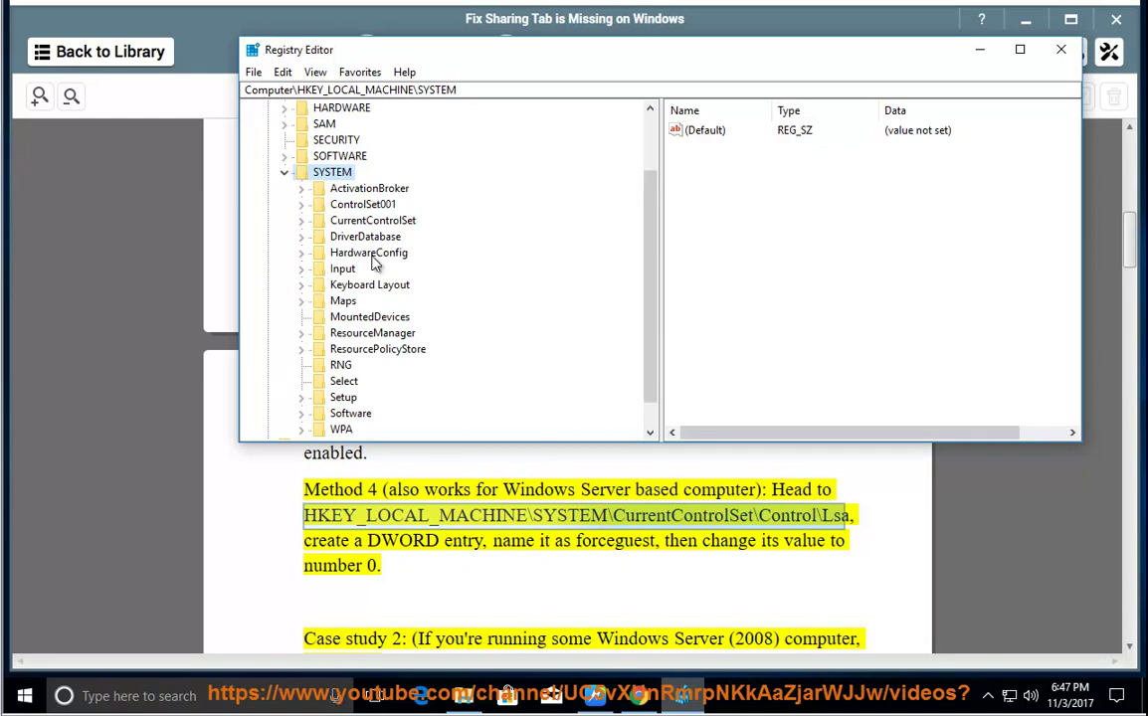
{"action": "left_click", "coordinate": [373, 223]}
{"action": "left_click", "coordinate": [302, 221]}
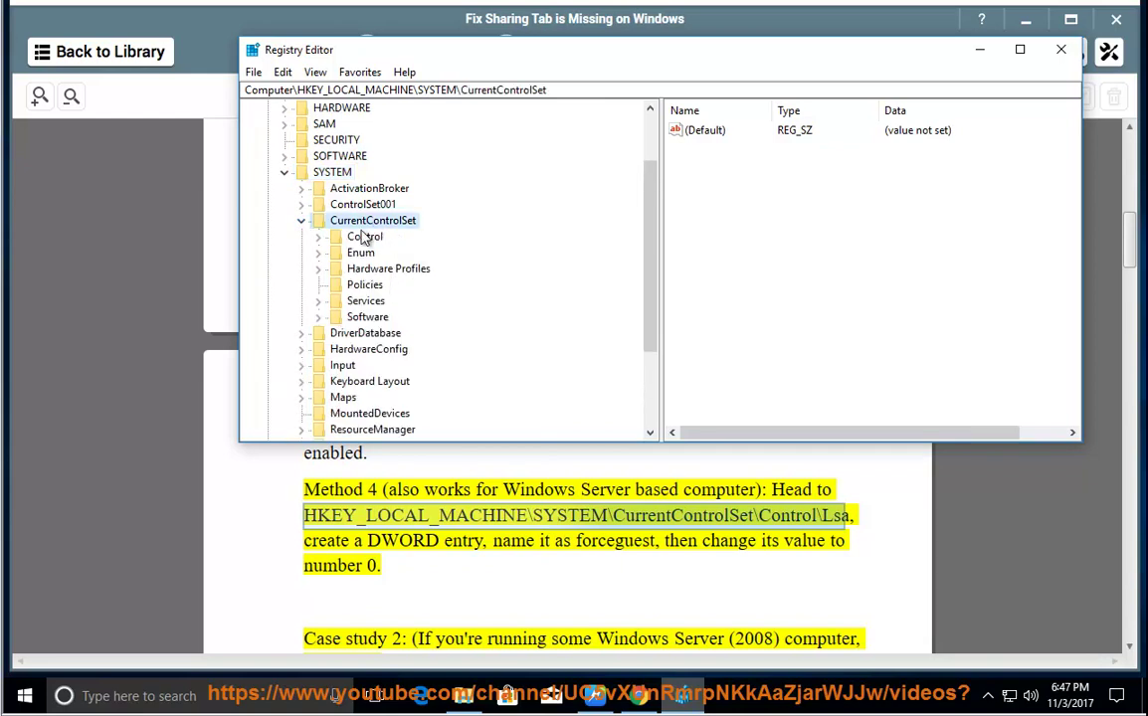
{"action": "left_click", "coordinate": [348, 239]}
{"action": "left_click", "coordinate": [317, 237]}
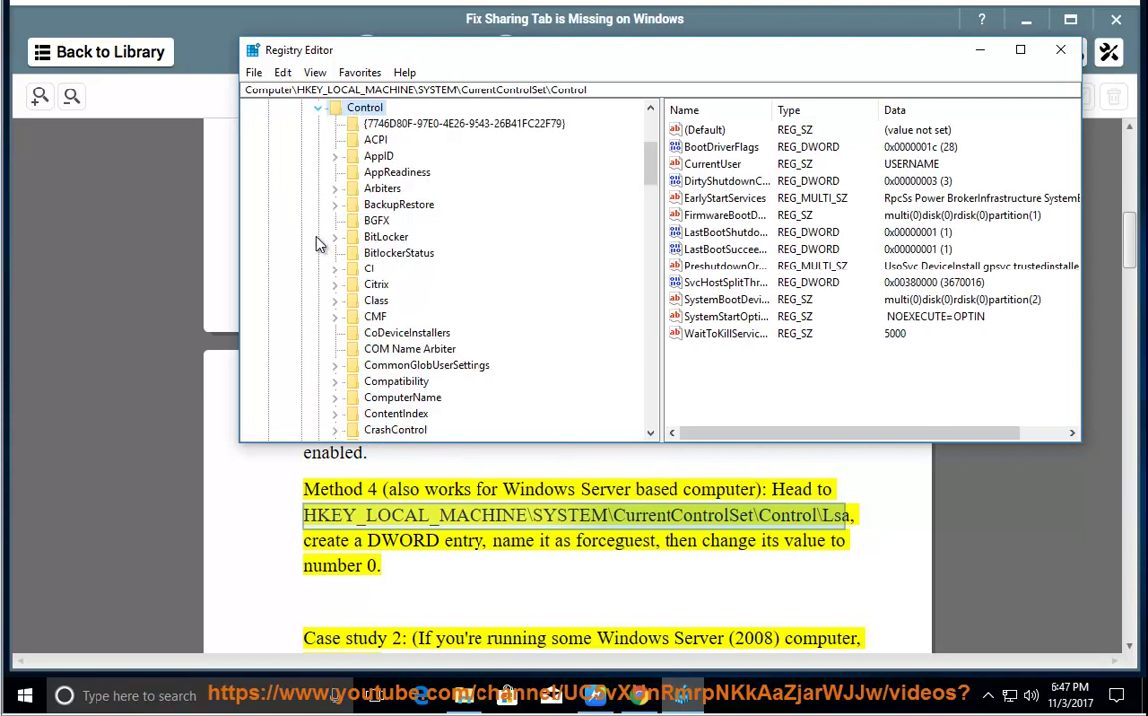
{"action": "left_click_drag", "start_coordinate": [652, 160], "coordinate": [645, 225]}
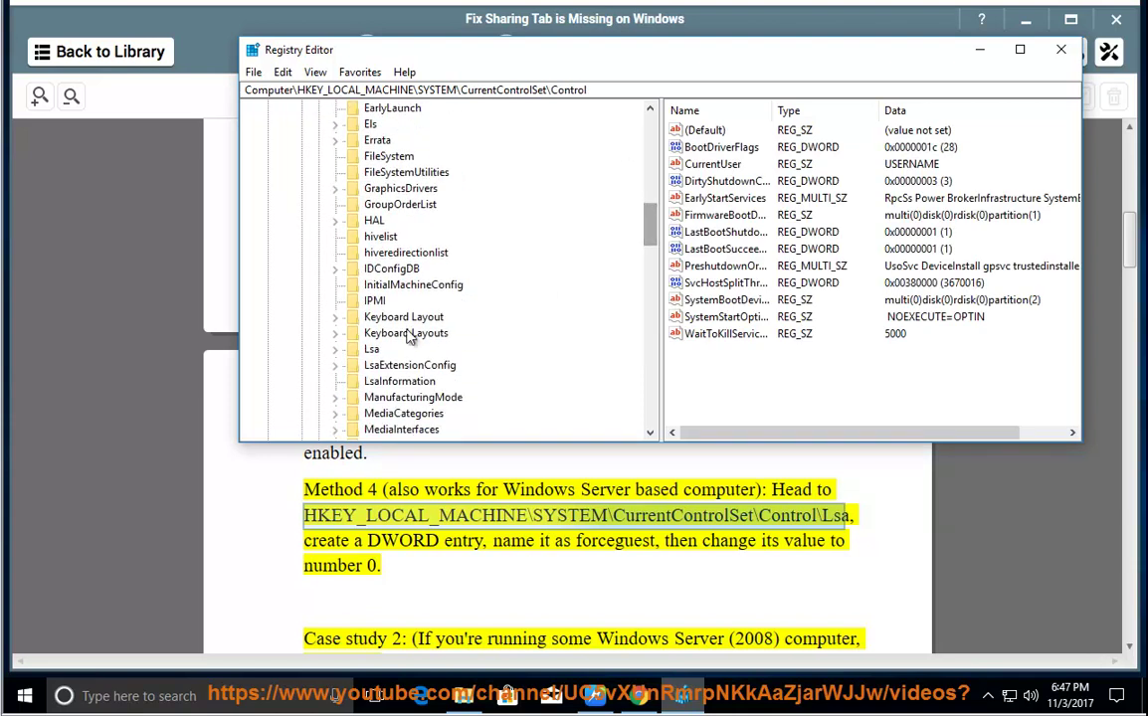
{"action": "left_click", "coordinate": [371, 350]}
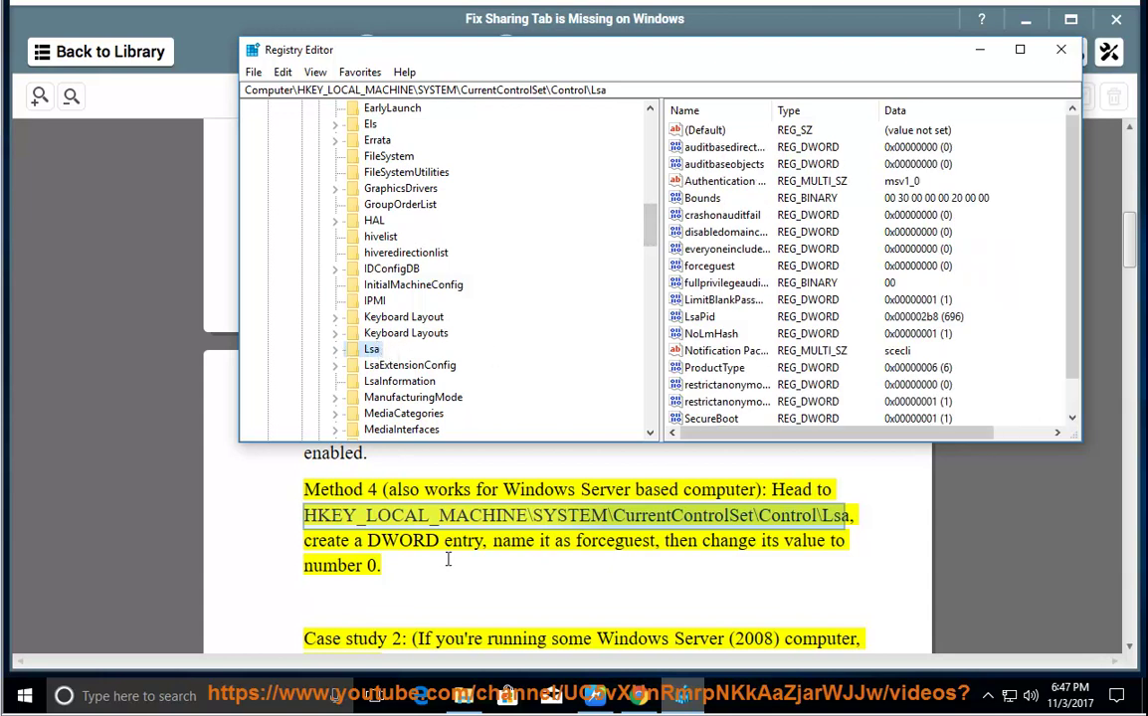
Confirm forceguest holds 0, cancel without changes, and close Registry Editor.
{"action": "left_click", "coordinate": [726, 267]}
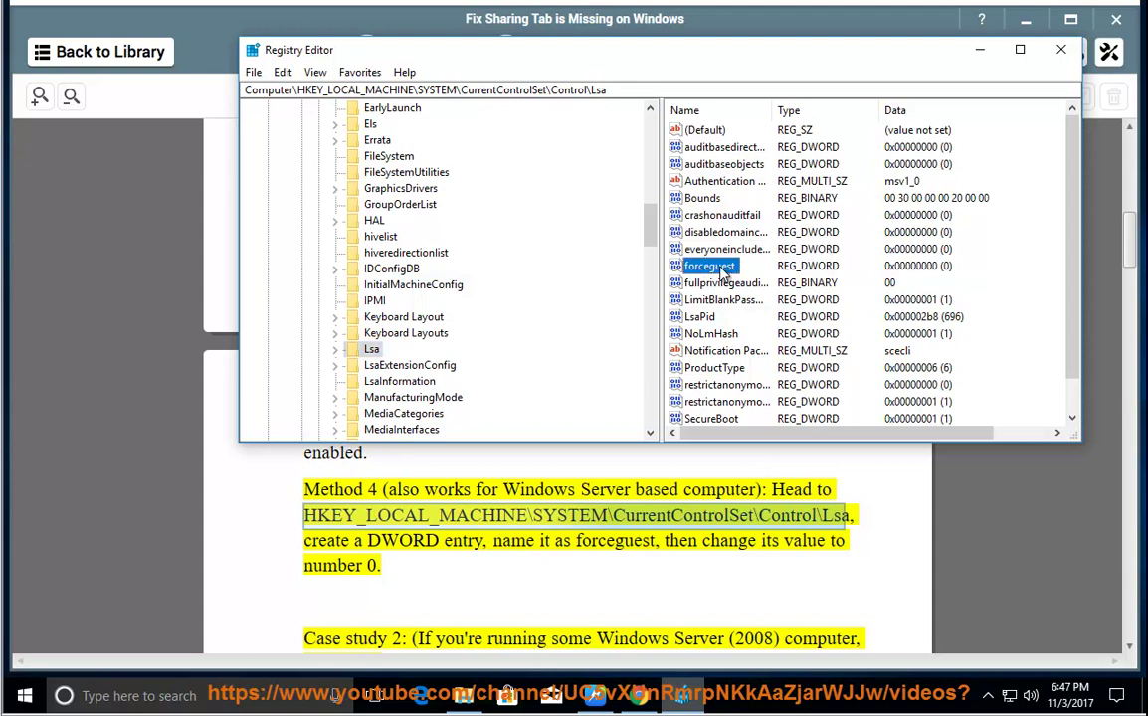
{"action": "double_click", "coordinate": [722, 269]}
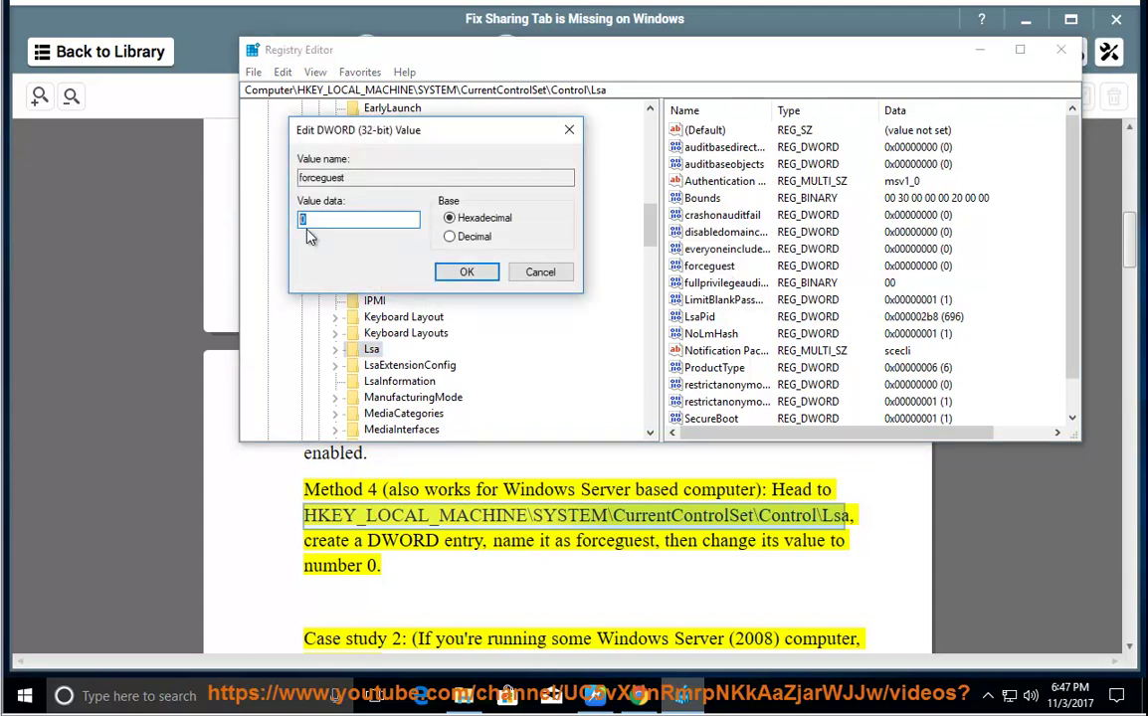
{"action": "left_click", "coordinate": [543, 274]}
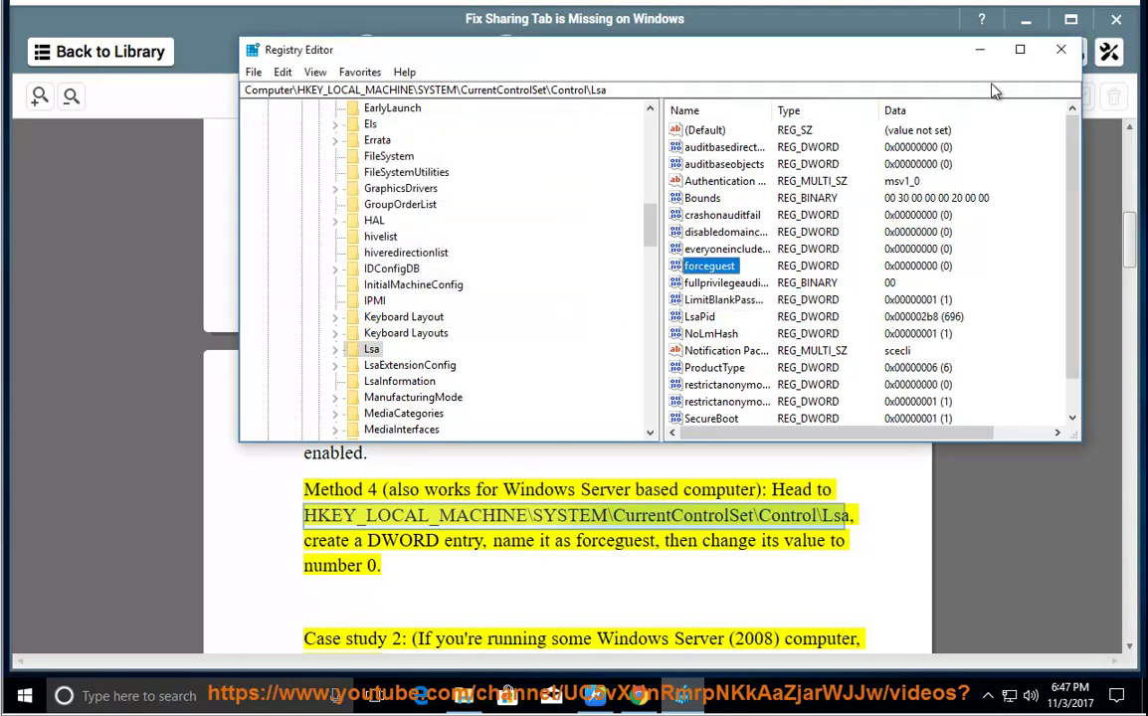
{"action": "left_click", "coordinate": [1061, 48]}
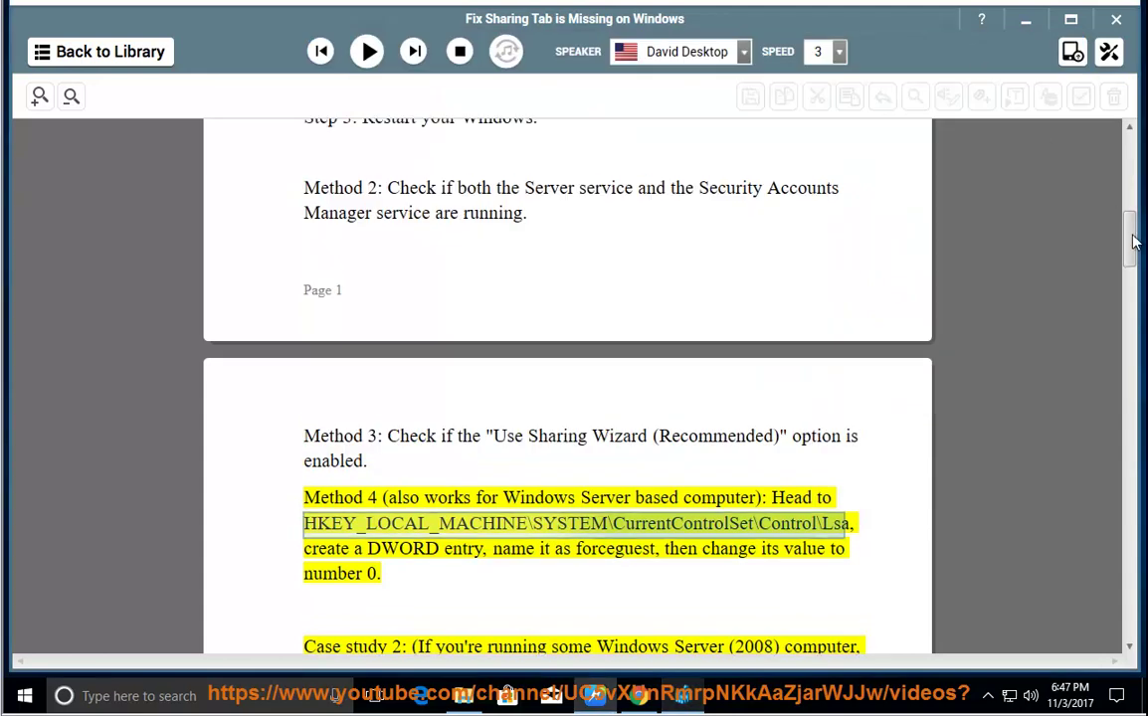
Have the Case study 2 section read aloud while scrolling, then pause it.
{"action": "scroll", "coordinate": [841, 244], "scroll_direction": "down", "scroll_amount": 2}
{"action": "left_click", "coordinate": [366, 54]}
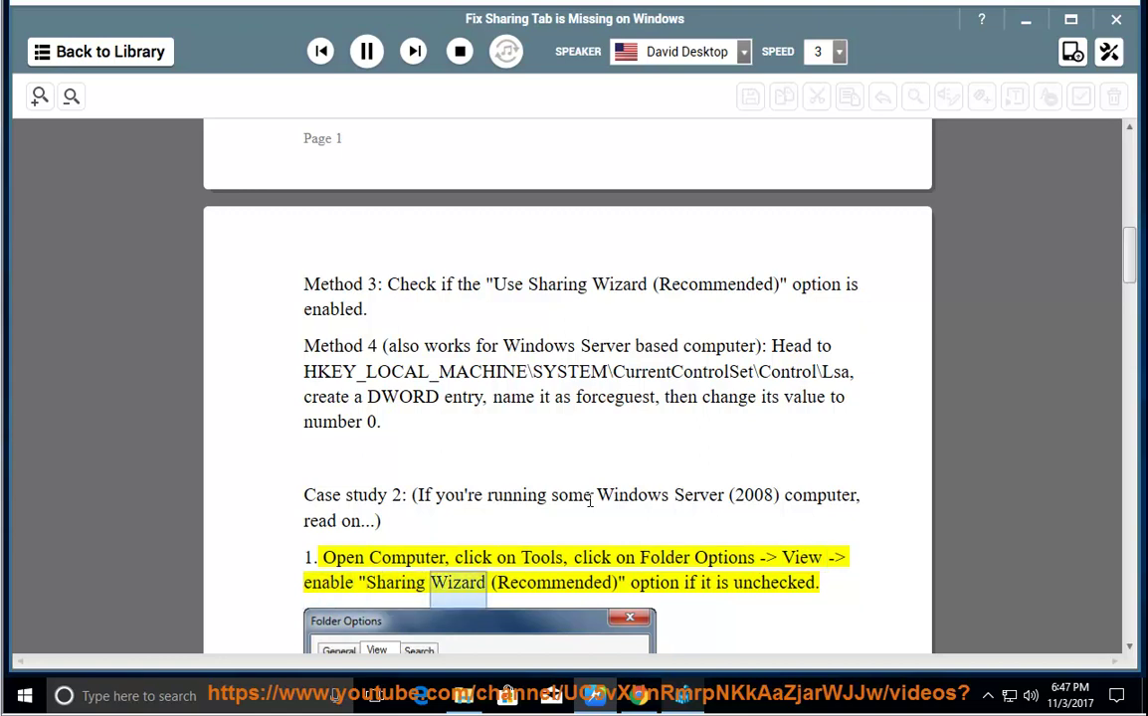
{"action": "scroll", "coordinate": [716, 507], "scroll_direction": "down", "scroll_amount": 5}
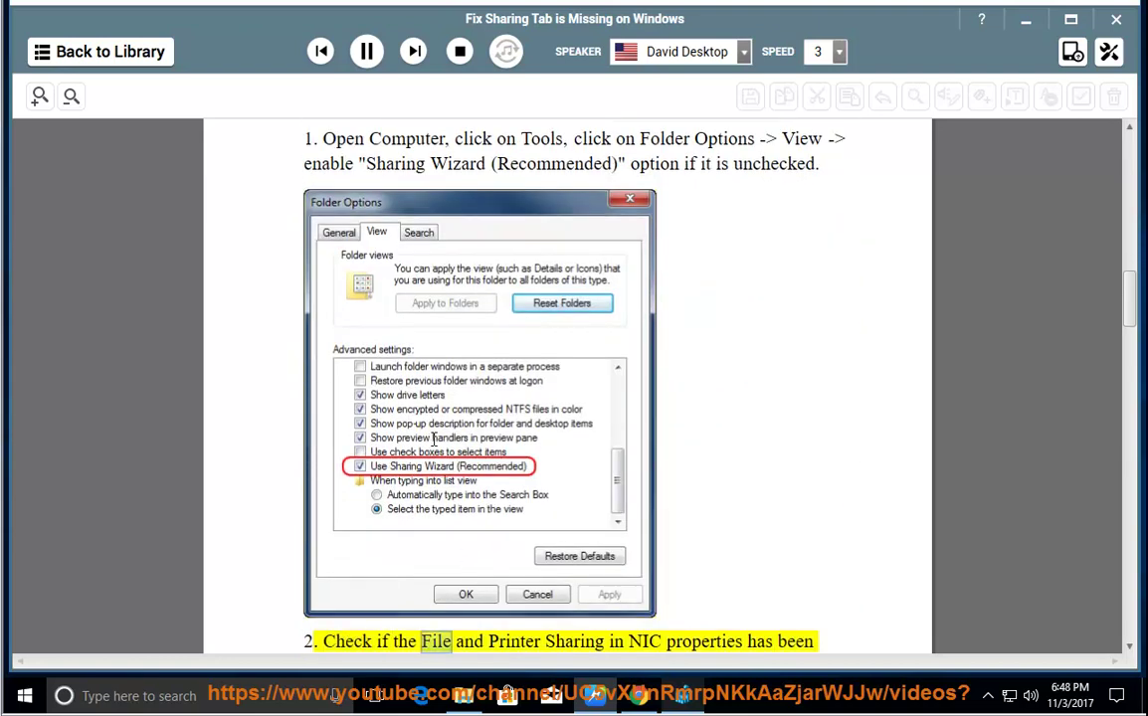
{"action": "scroll", "coordinate": [749, 432], "scroll_direction": "down", "scroll_amount": 3}
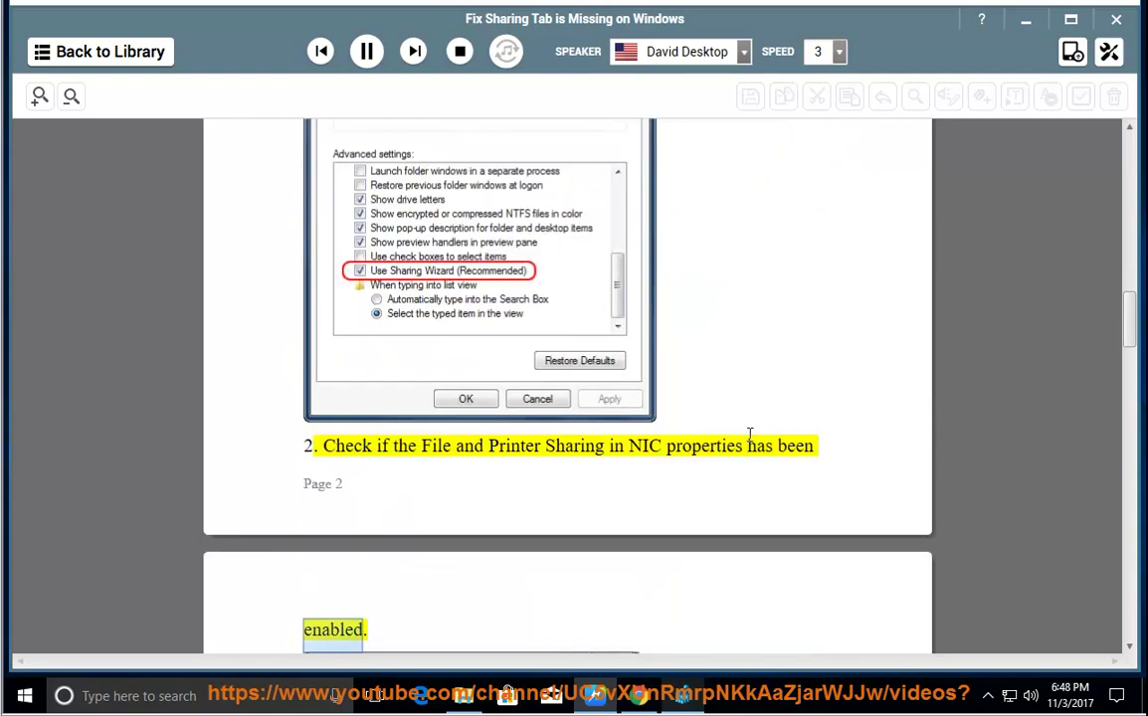
{"action": "scroll", "coordinate": [773, 468], "scroll_direction": "down", "scroll_amount": 5}
{"action": "scroll", "coordinate": [597, 472], "scroll_direction": "up", "scroll_amount": 1}
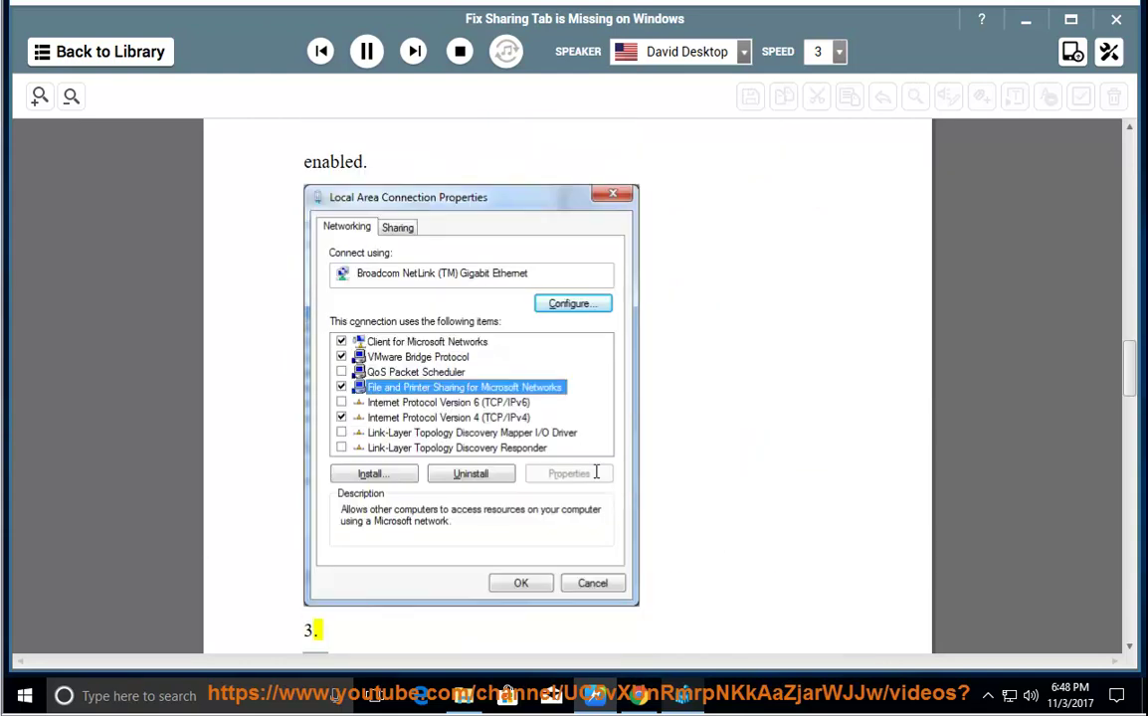
{"action": "left_click", "coordinate": [366, 51]}
Select the File and Printer Sharing instruction text and right-click the tray network icon.
{"action": "scroll", "coordinate": [790, 508], "scroll_direction": "up", "scroll_amount": 3}
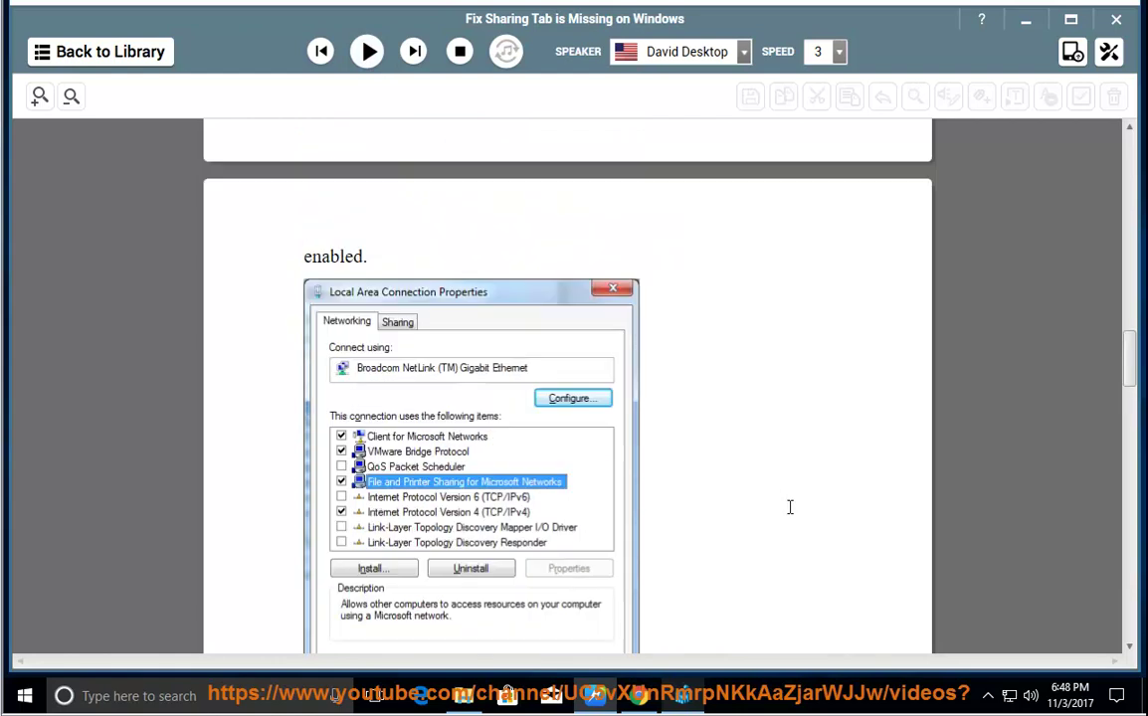
{"action": "scroll", "coordinate": [790, 508], "scroll_direction": "up", "scroll_amount": 3}
{"action": "left_click_drag", "start_coordinate": [370, 288], "coordinate": [808, 289]}
{"action": "scroll", "coordinate": [411, 507], "scroll_direction": "down", "scroll_amount": 3}
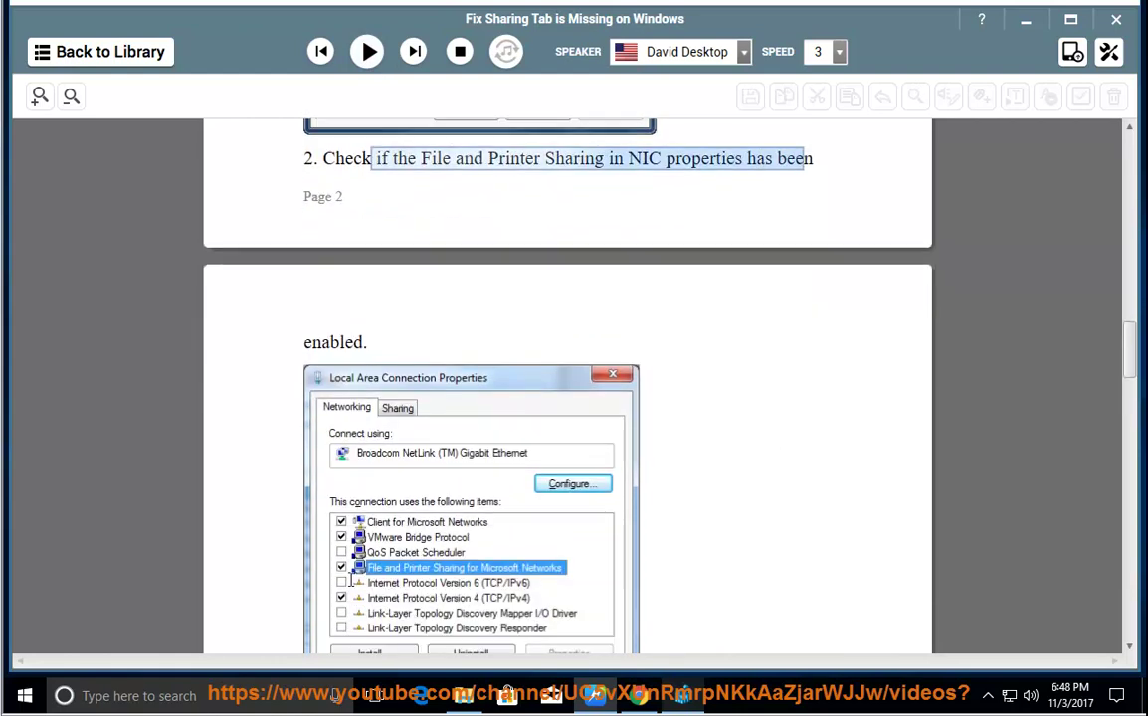
{"action": "right_click", "coordinate": [1009, 696]}
Check File and Printer Sharing for Microsoft Networks in Ethernet0's properties, then cancel and close all network windows.
{"action": "left_click", "coordinate": [983, 677]}
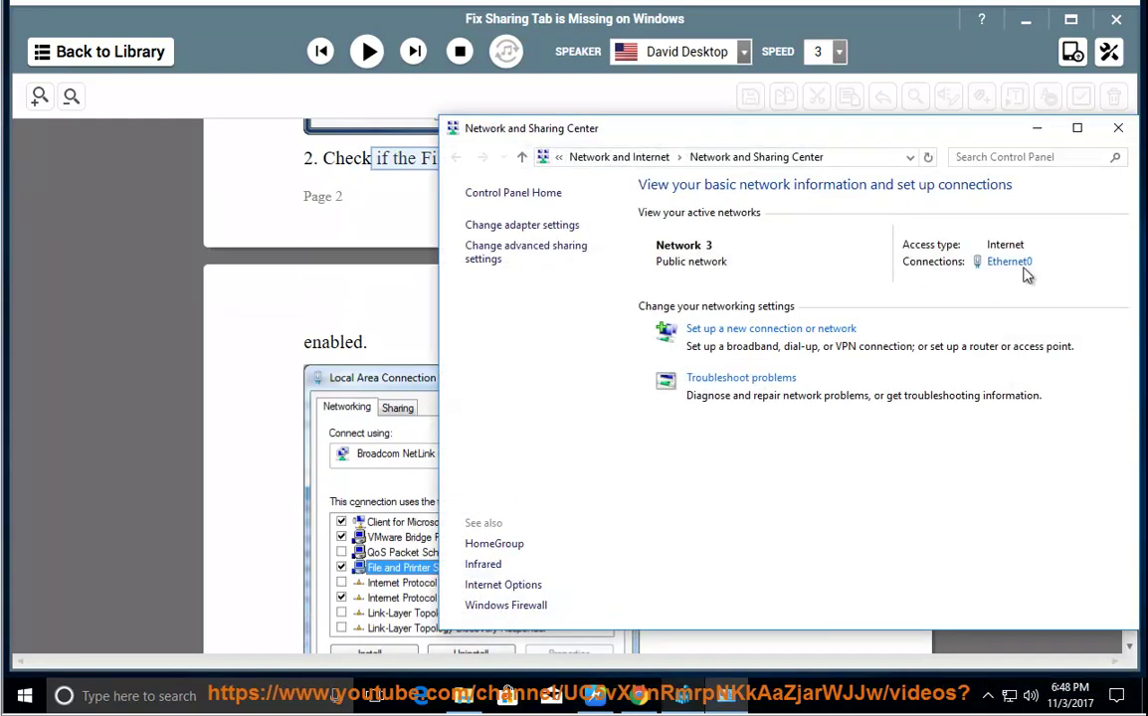
{"action": "left_click", "coordinate": [1021, 265]}
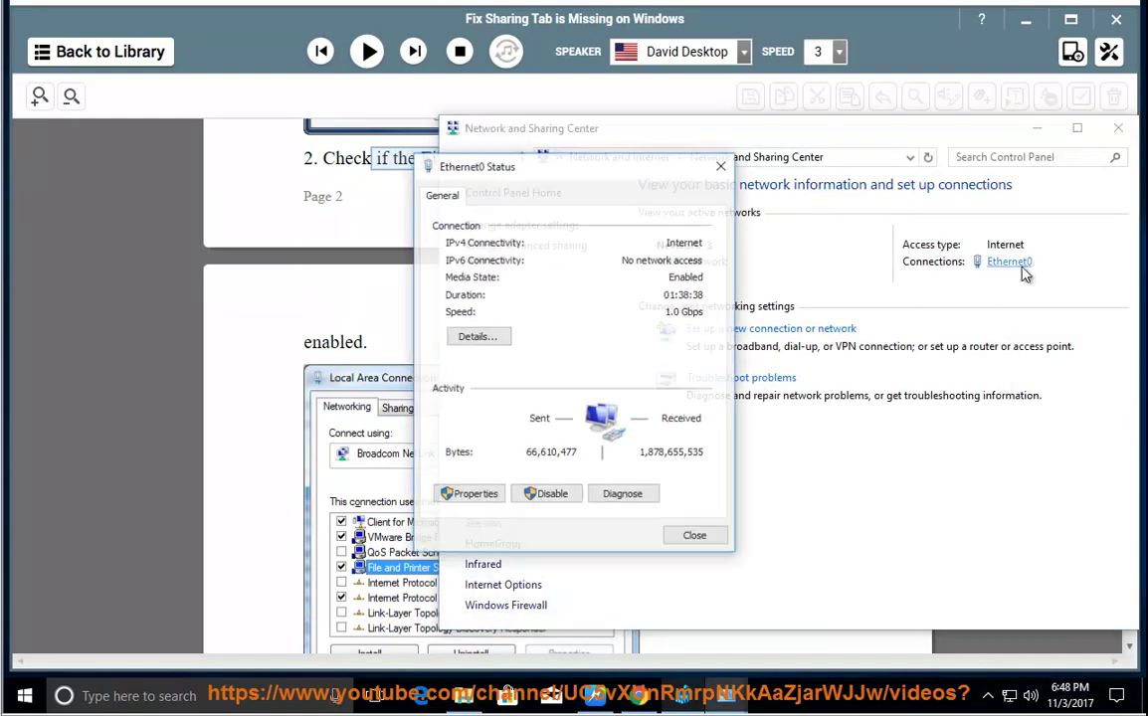
{"action": "left_click", "coordinate": [465, 495]}
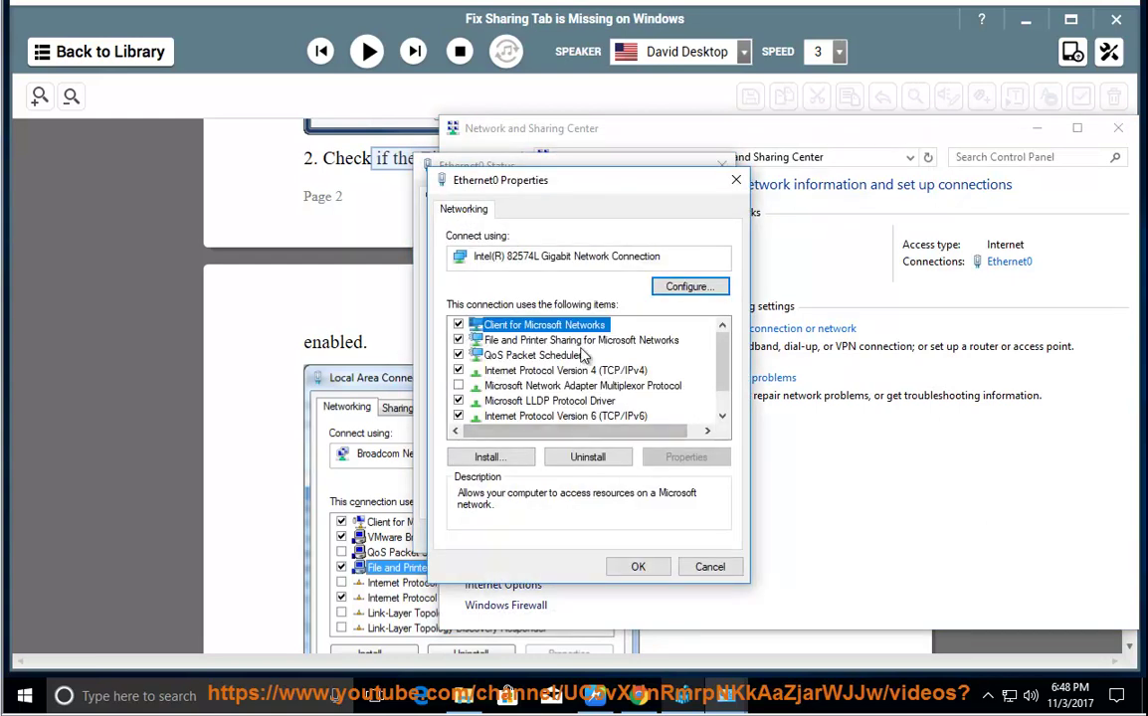
{"action": "left_click", "coordinate": [542, 342]}
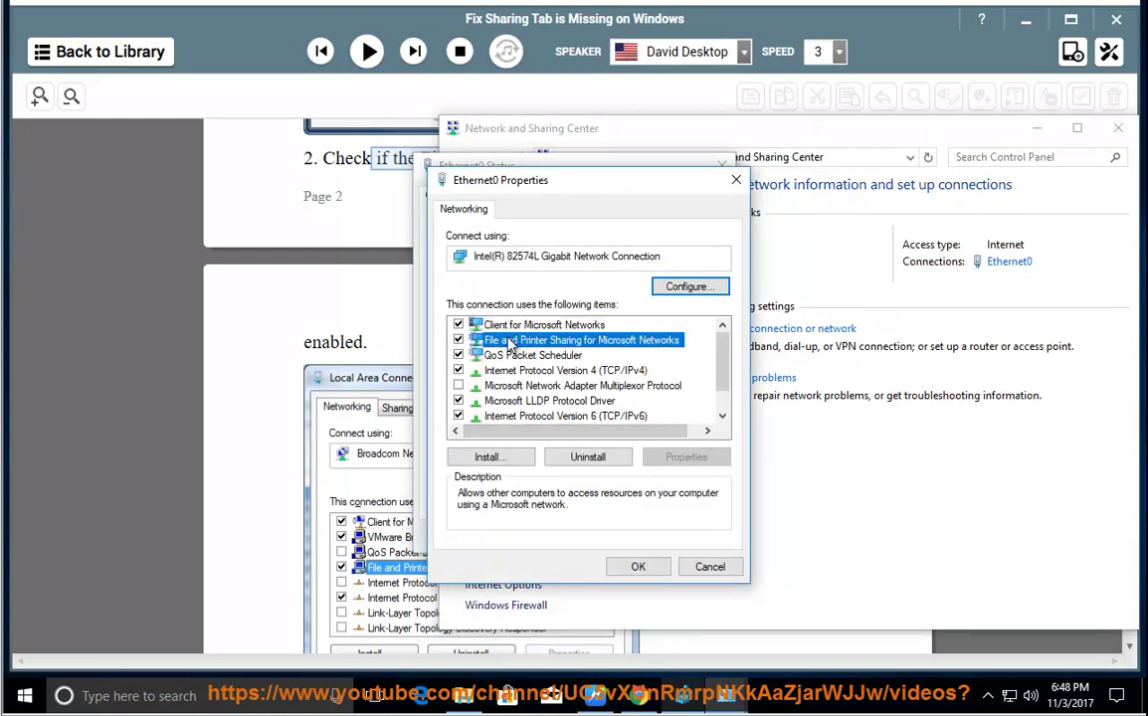
{"action": "left_click", "coordinate": [709, 566]}
{"action": "left_click", "coordinate": [721, 165]}
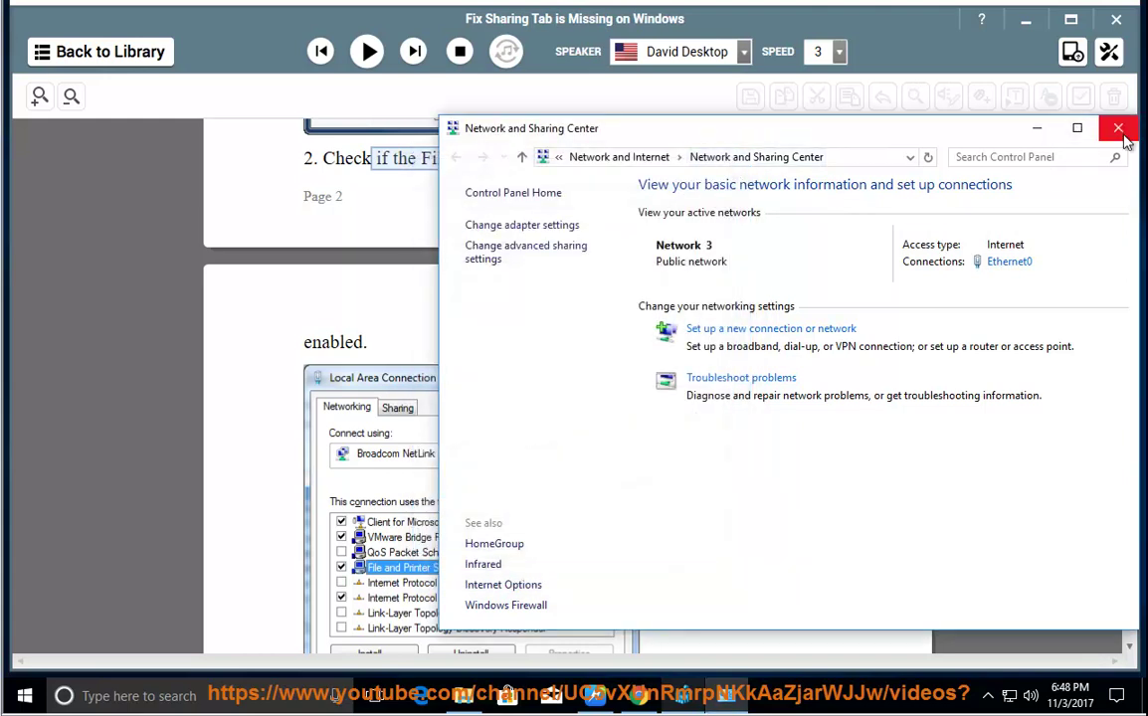
{"action": "left_click", "coordinate": [1118, 130]}
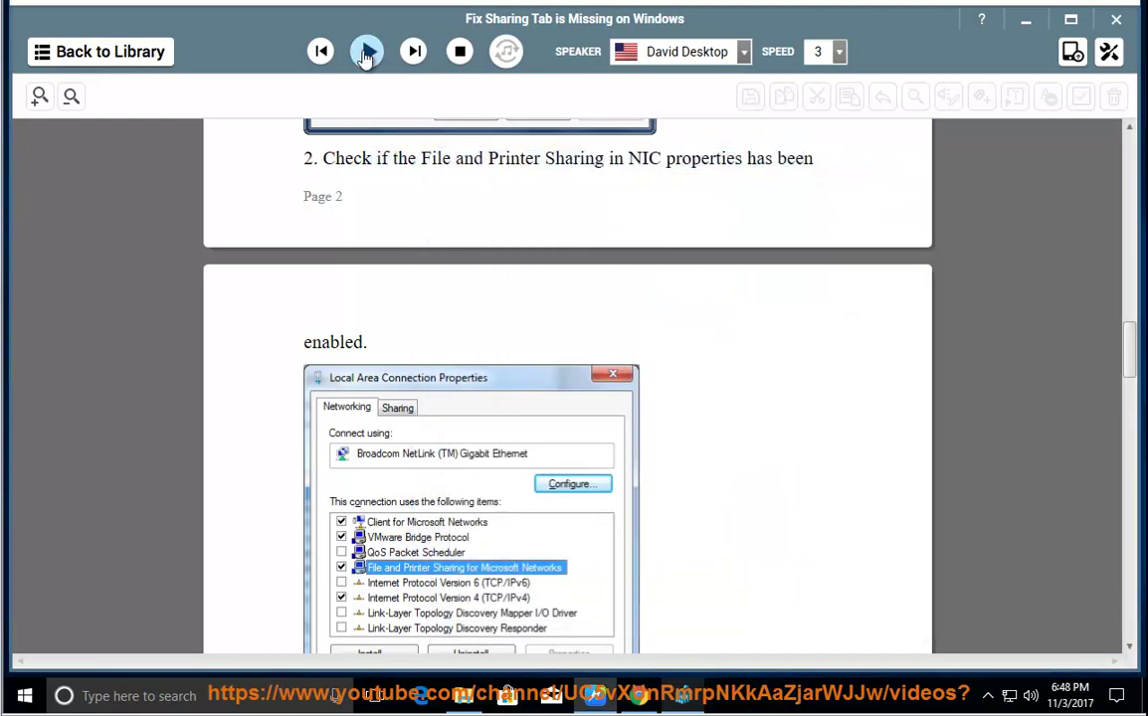
Resume reading the guide, then select and right-click 'gpedit.msc' in step 3.1.
{"action": "left_click", "coordinate": [367, 50]}
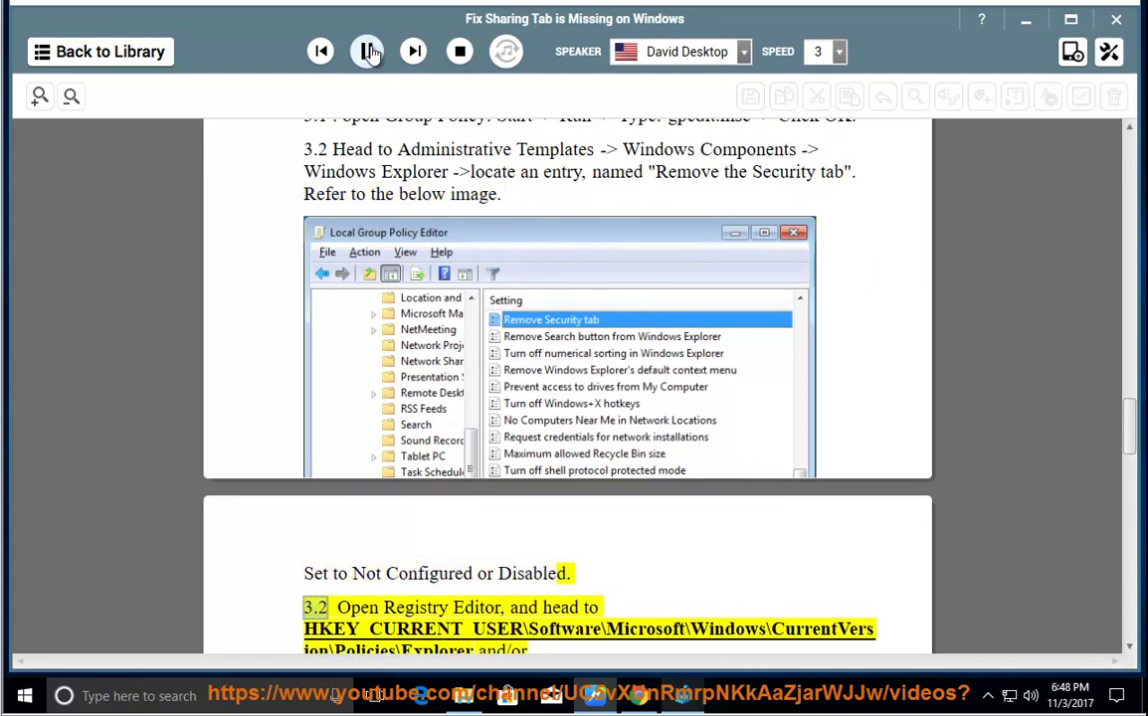
{"action": "scroll", "coordinate": [709, 476], "scroll_direction": "up", "scroll_amount": 2}
{"action": "scroll", "coordinate": [709, 475], "scroll_direction": "up", "scroll_amount": 1}
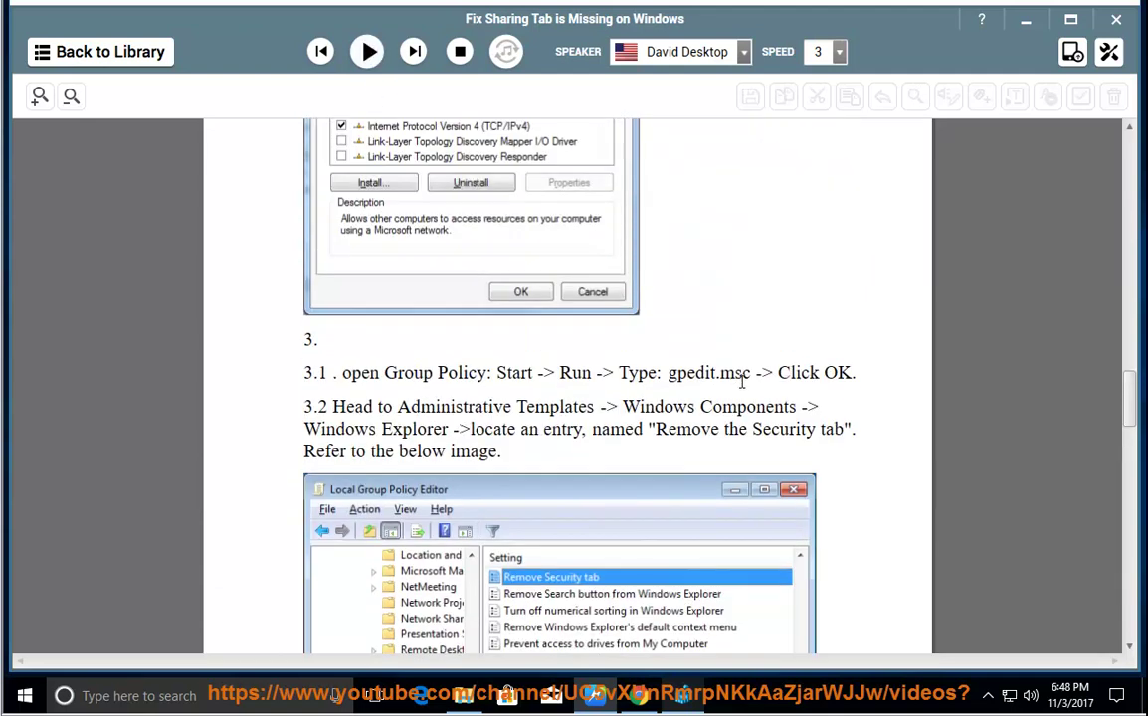
{"action": "left_click_drag", "start_coordinate": [745, 377], "coordinate": [669, 379]}
{"action": "left_click_drag", "start_coordinate": [750, 376], "coordinate": [754, 375]}
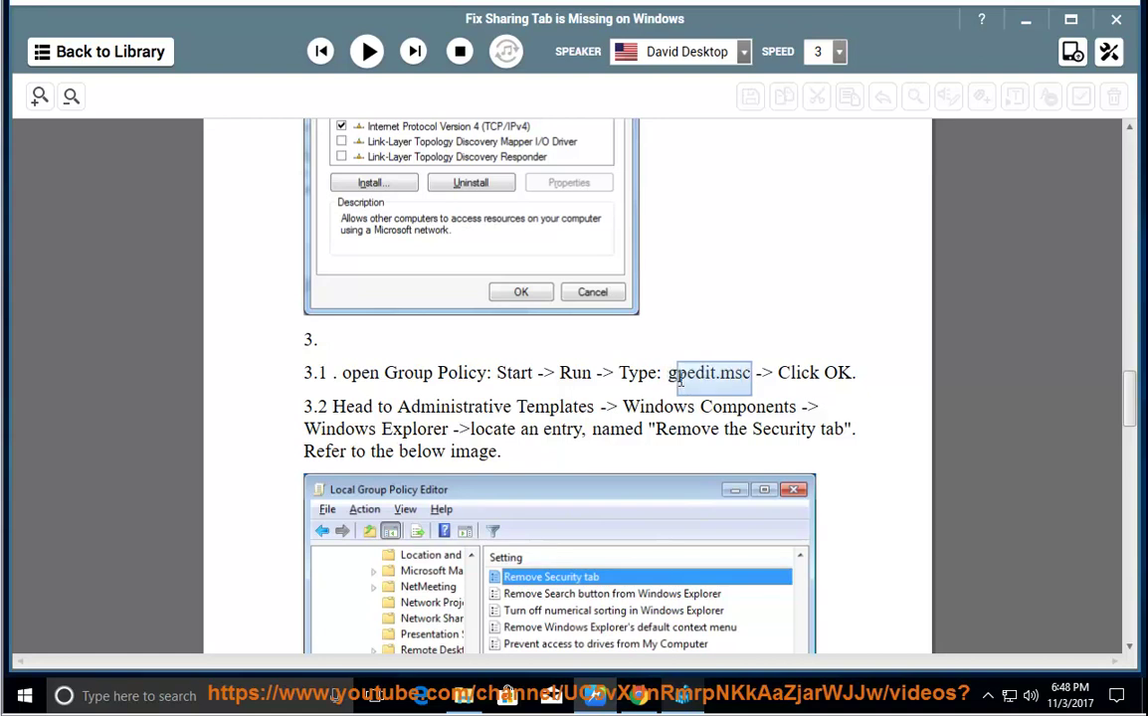
{"action": "right_click", "coordinate": [657, 373]}
Copy gpedit.msc and launch Local Group Policy Editor from the Run box.
{"action": "left_click", "coordinate": [696, 422]}
{"action": "key", "text": "super+r"}
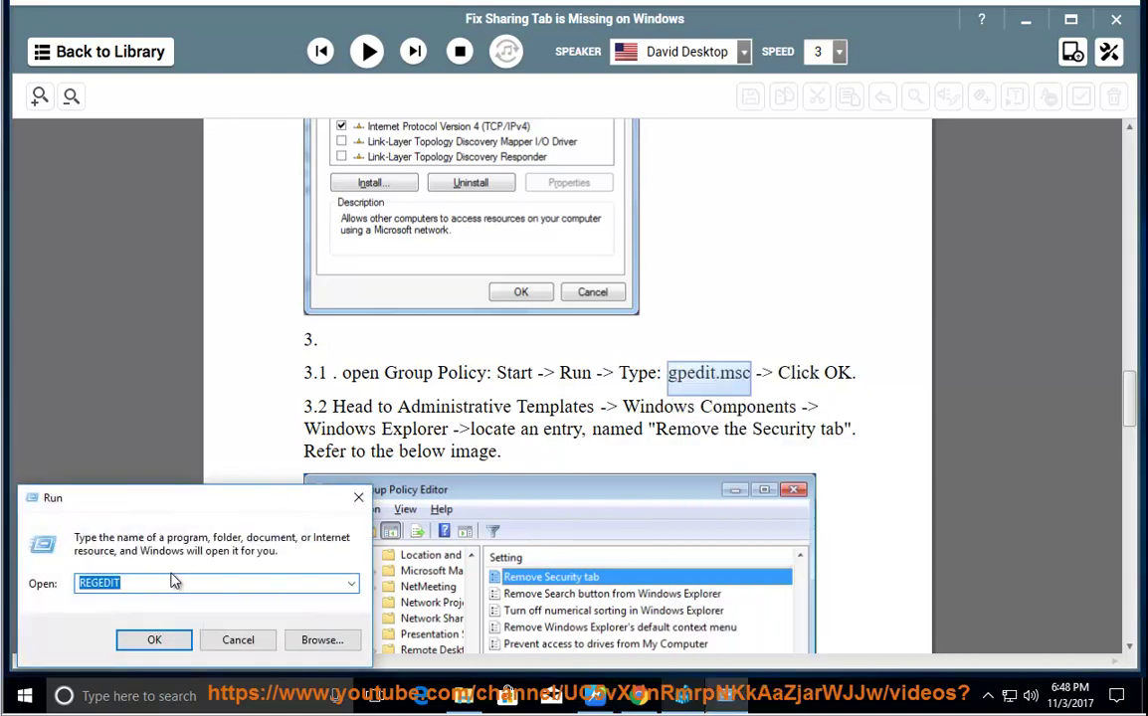
{"action": "left_click", "coordinate": [351, 584]}
{"action": "left_click", "coordinate": [285, 618]}
{"action": "left_click", "coordinate": [150, 642]}
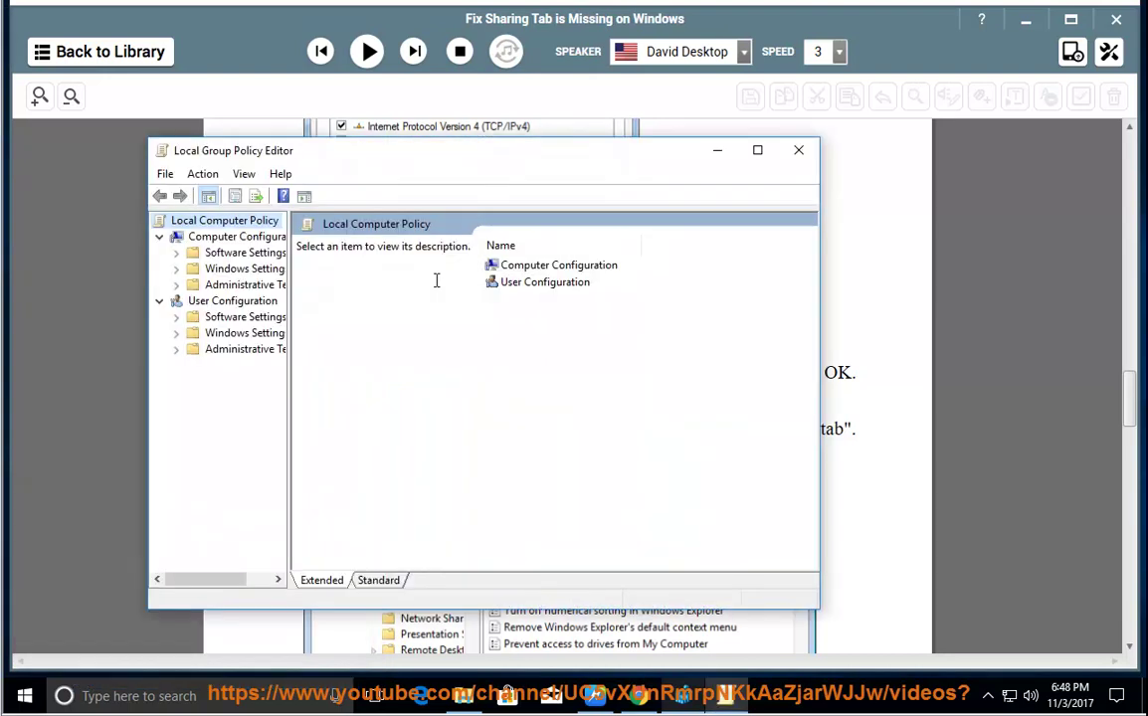
Widen the tree and expand Computer Configuration > Administrative Templates > Windows Components.
{"action": "left_click_drag", "start_coordinate": [290, 256], "coordinate": [391, 257]}
{"action": "left_click_drag", "start_coordinate": [453, 157], "coordinate": [682, 197]}
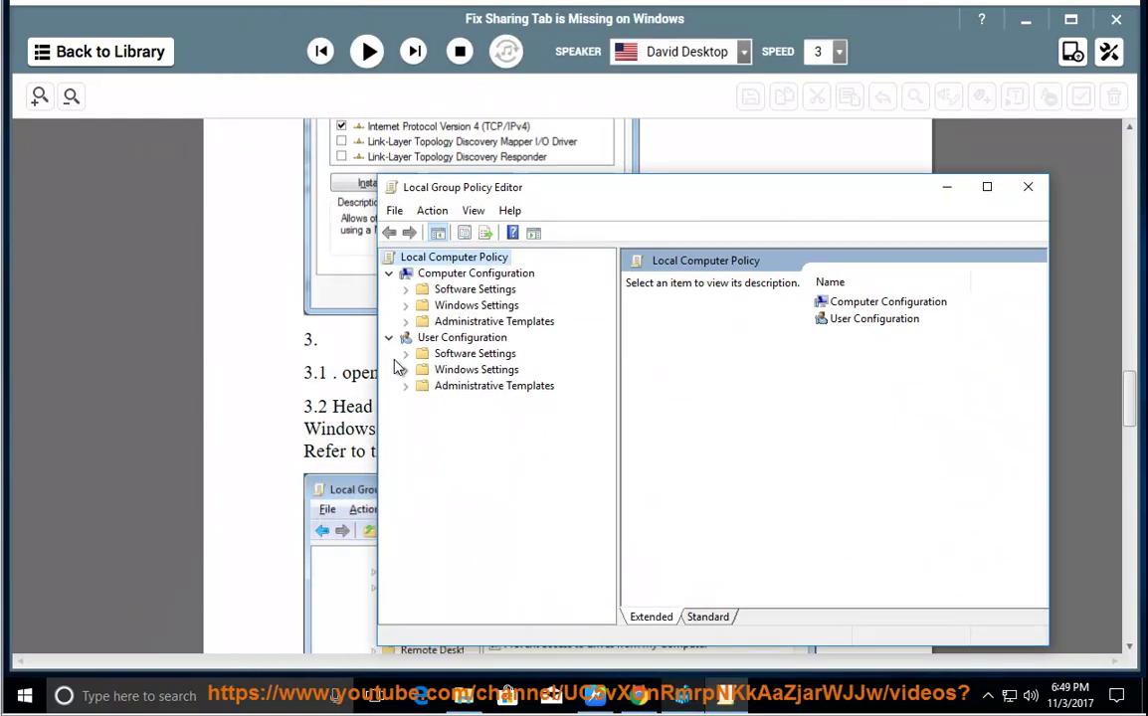
{"action": "double_click", "coordinate": [426, 323]}
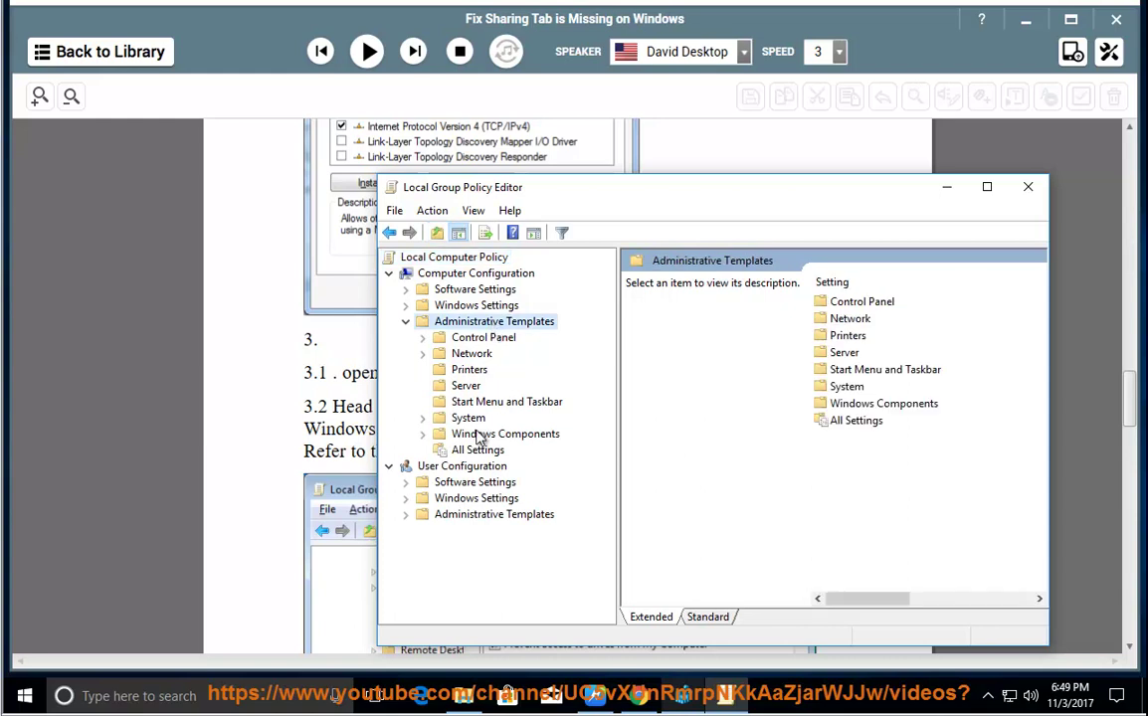
{"action": "left_click", "coordinate": [424, 435]}
{"action": "left_click", "coordinate": [506, 258]}
{"action": "left_click_drag", "start_coordinate": [672, 199], "coordinate": [633, 141]}
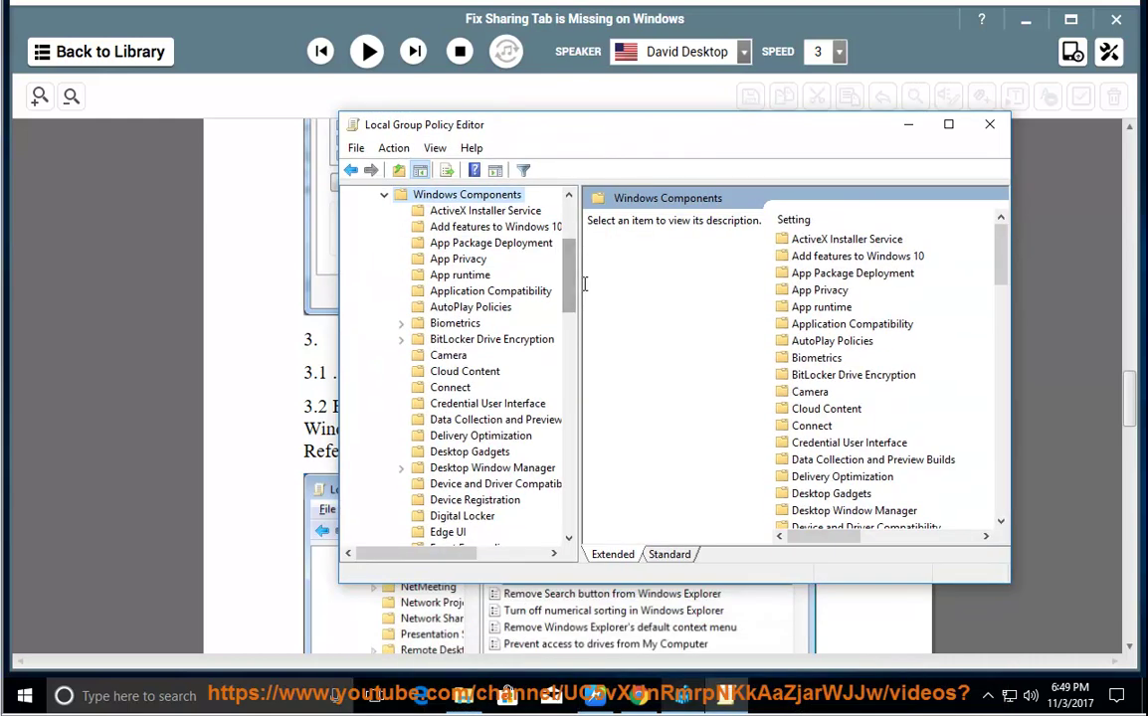
{"action": "left_click_drag", "start_coordinate": [585, 282], "coordinate": [629, 487]}
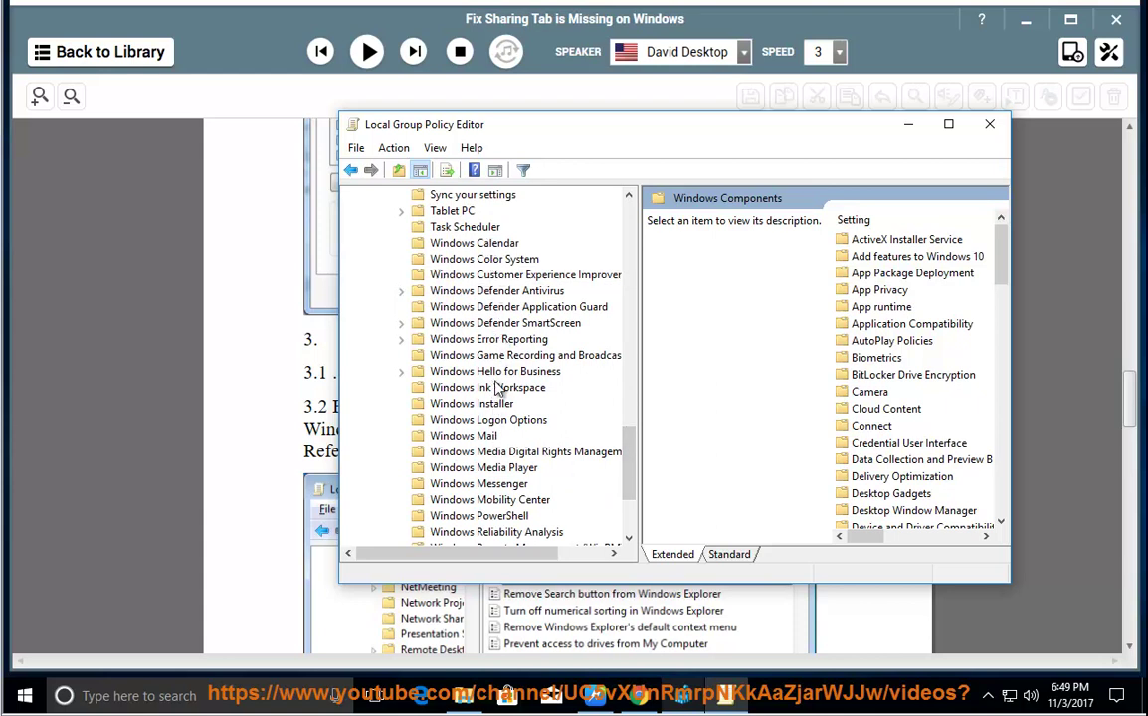
Check the guide, open the Windows Error Reporting policy folder, then scroll the guide to step 3.2.
{"action": "left_click_drag", "start_coordinate": [645, 141], "coordinate": [682, 584]}
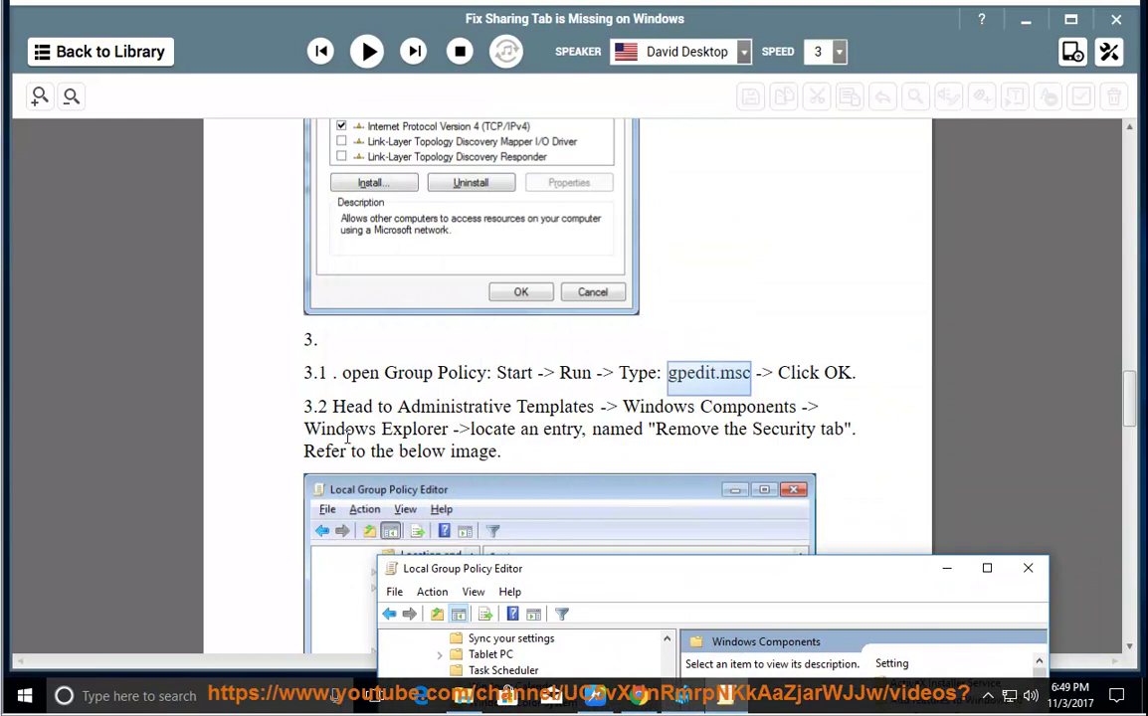
{"action": "left_click", "coordinate": [443, 432]}
{"action": "left_click", "coordinate": [724, 693]}
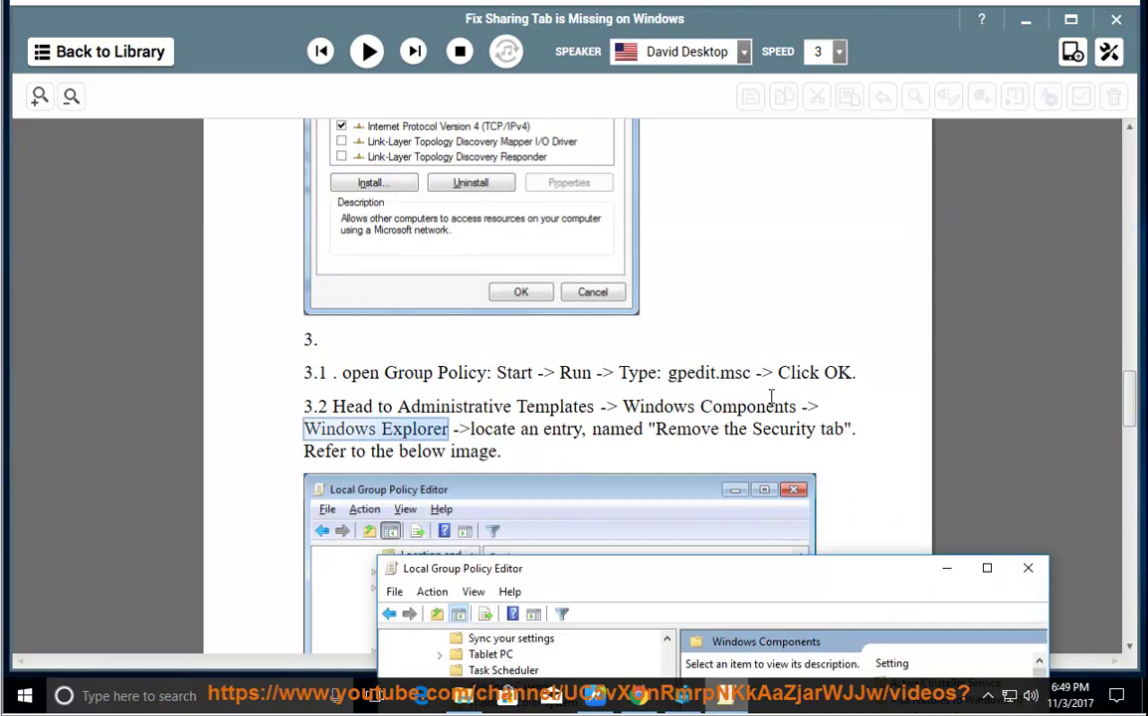
{"action": "left_click_drag", "start_coordinate": [731, 574], "coordinate": [840, 106]}
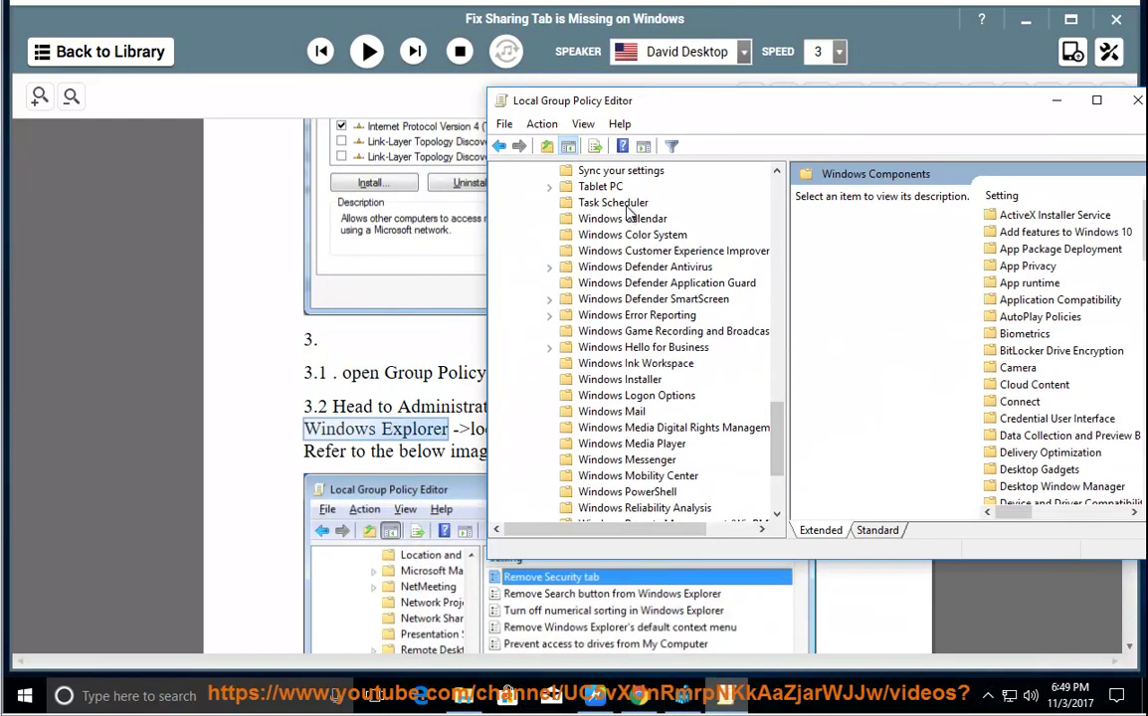
{"action": "left_click", "coordinate": [628, 316]}
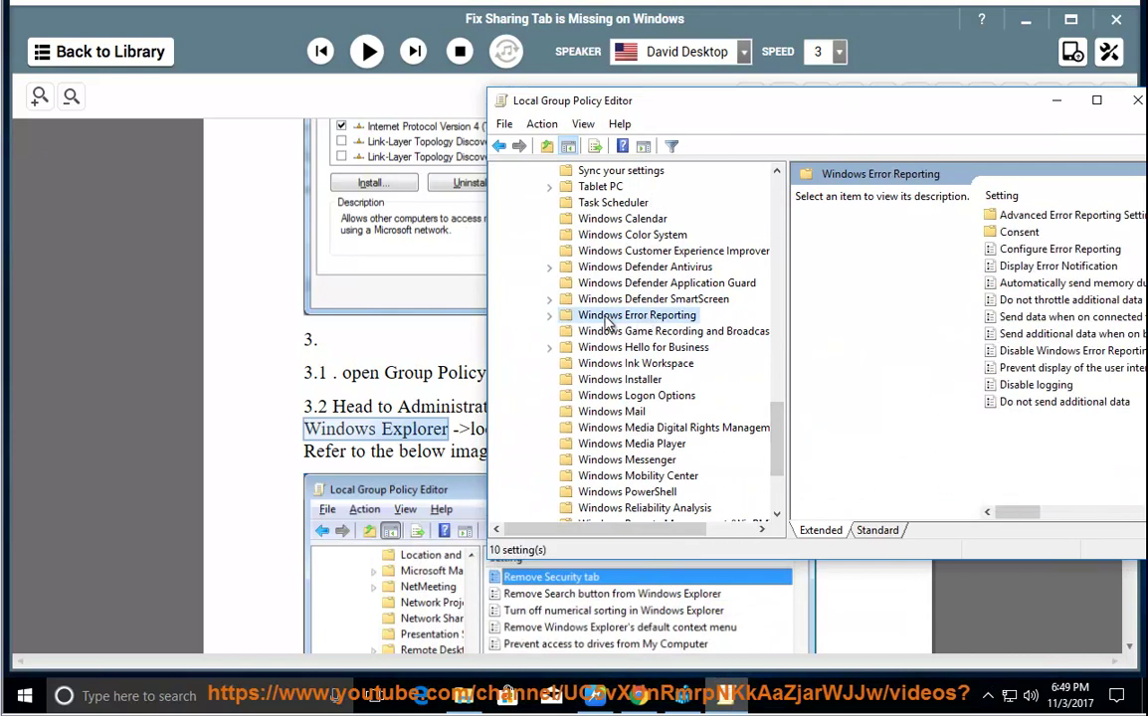
{"action": "left_click", "coordinate": [396, 427]}
{"action": "scroll", "coordinate": [847, 391], "scroll_direction": "down", "scroll_amount": 3}
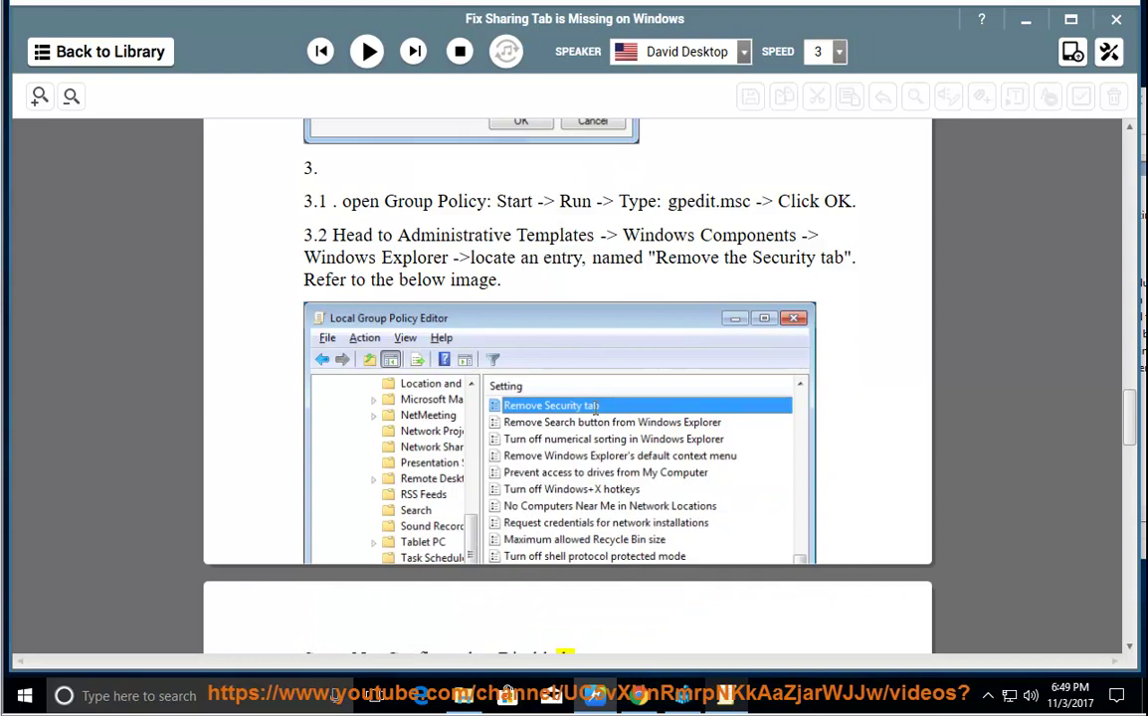
Have NaturalReader read section 3.2's NoSecurityTab registry steps aloud, pausing at the LanmanServer step.
{"action": "scroll", "coordinate": [726, 428], "scroll_direction": "down", "scroll_amount": 2}
{"action": "left_click", "coordinate": [367, 52]}
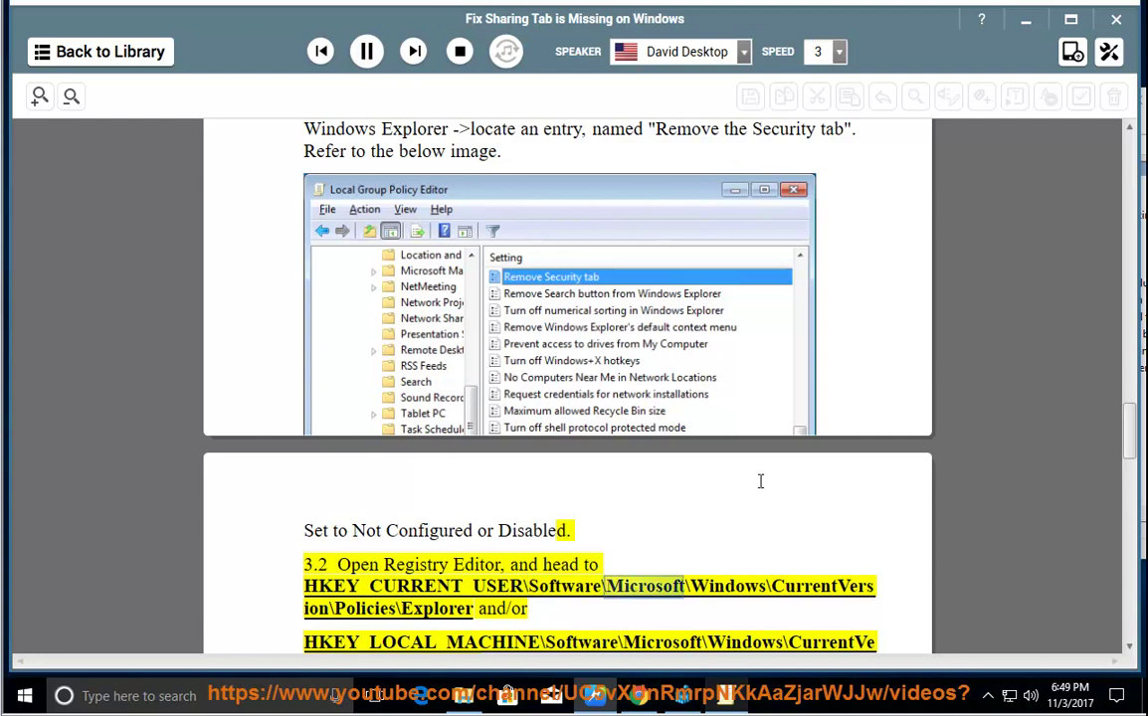
{"action": "scroll", "coordinate": [757, 480], "scroll_direction": "down", "scroll_amount": 1}
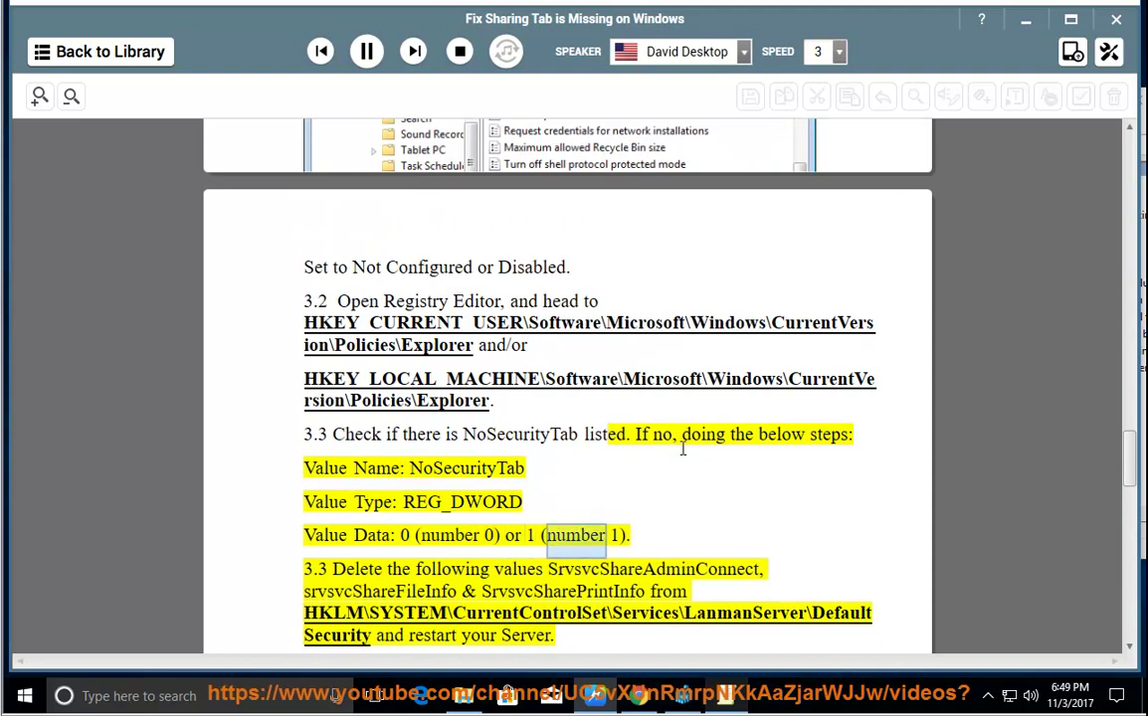
{"action": "left_click", "coordinate": [366, 51]}
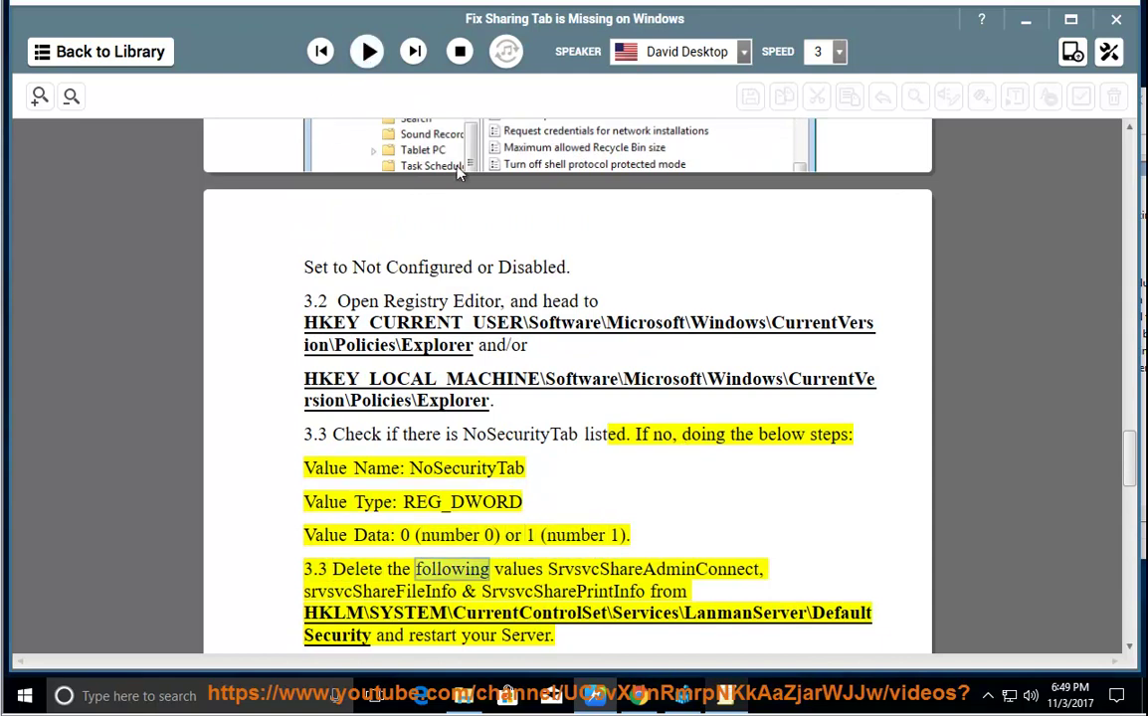
Paste the tutorial's HKEY_CURRENT_USER Policies\Explorer path into Registry Editor's address bar and go there.
{"action": "left_click_drag", "start_coordinate": [474, 344], "coordinate": [300, 337]}
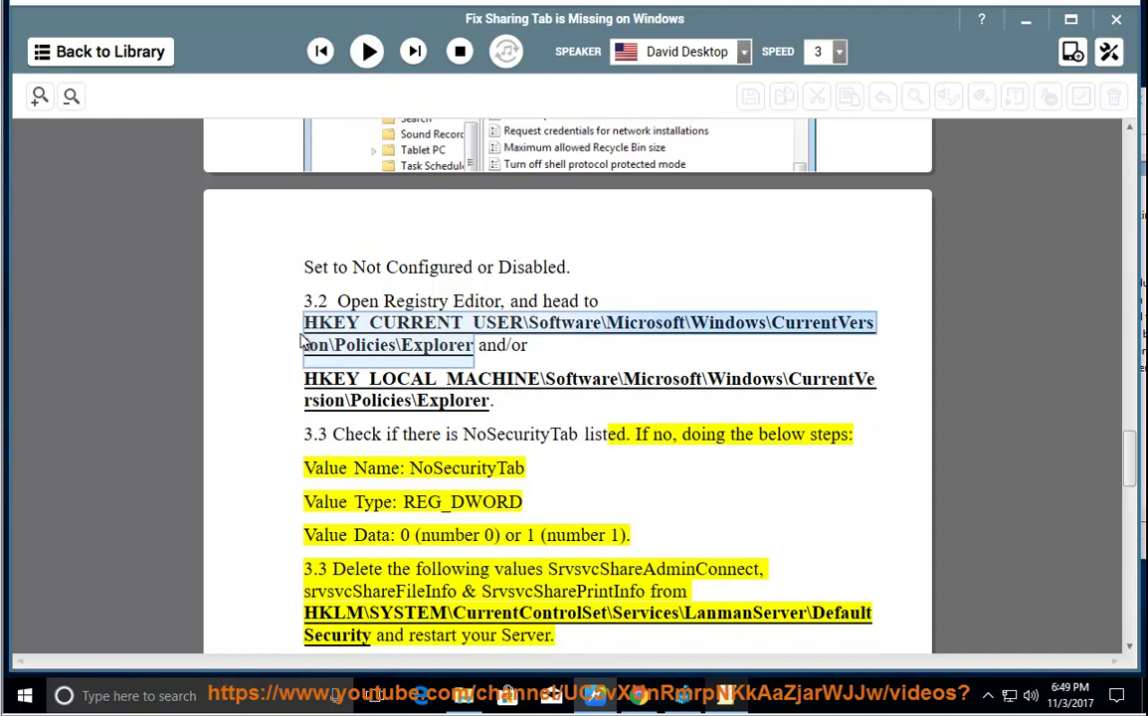
{"action": "right_click", "coordinate": [367, 324]}
{"action": "left_click", "coordinate": [403, 378]}
{"action": "key", "text": "alt+Tab"}
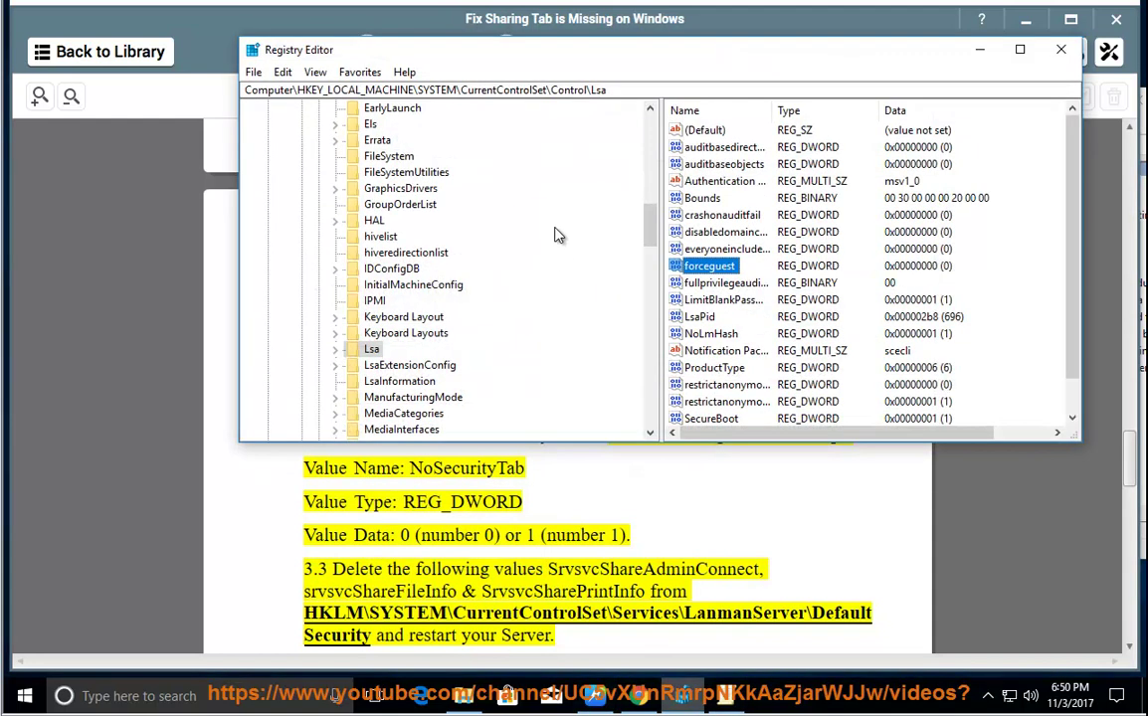
{"action": "left_click", "coordinate": [617, 91]}
{"action": "key", "text": "BackSpace"}
{"action": "right_click", "coordinate": [329, 92]}
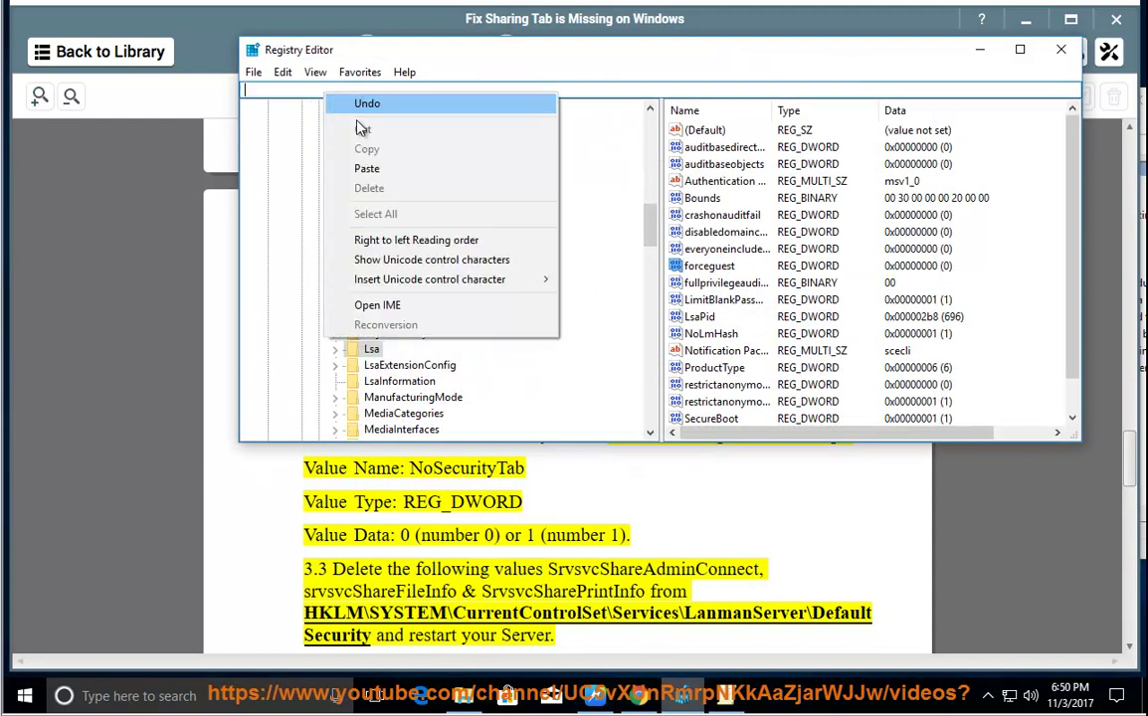
{"action": "left_click", "coordinate": [367, 169]}
{"action": "key", "text": "Return"}
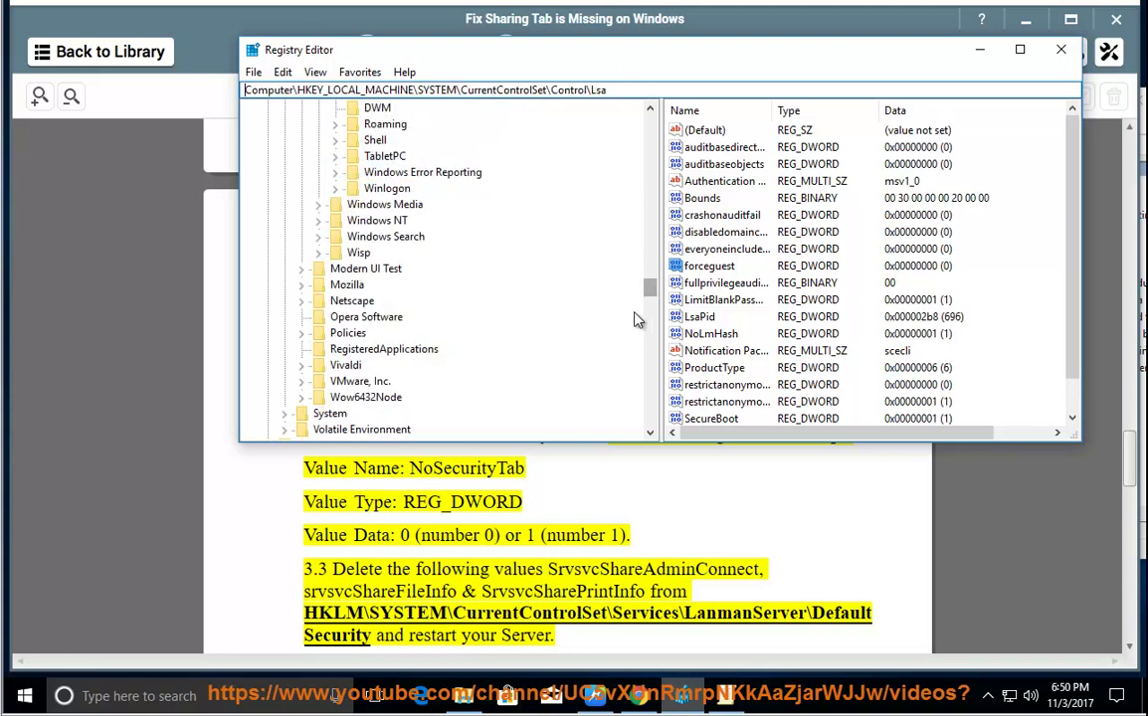
Navigate Registry Editor to the tutorial's HKEY_LOCAL_MACHINE Policies\Explorer path and reposition the window.
{"action": "left_click", "coordinate": [597, 482]}
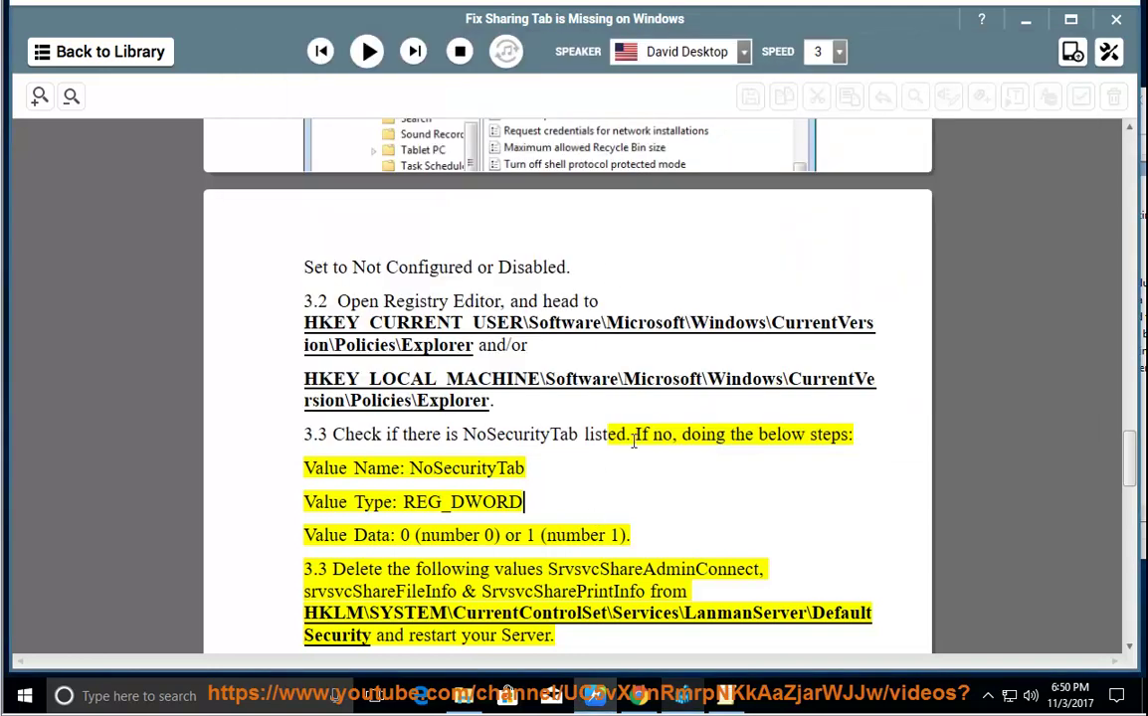
{"action": "left_click_drag", "start_coordinate": [491, 400], "coordinate": [257, 387]}
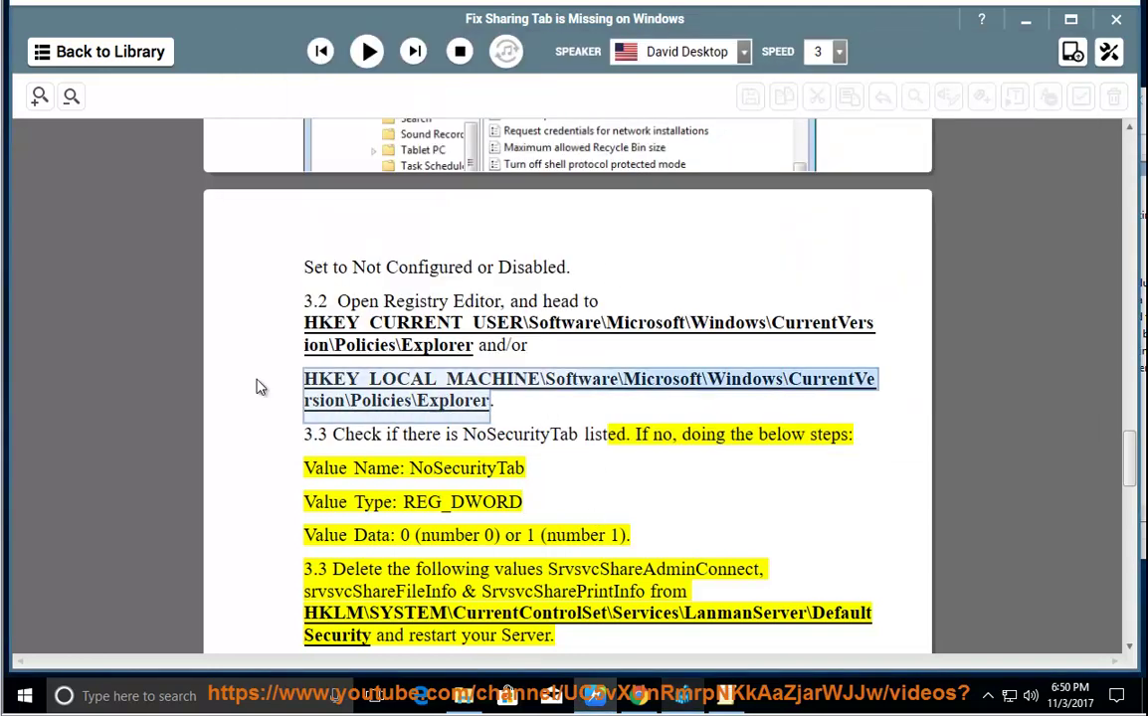
{"action": "right_click", "coordinate": [376, 386]}
{"action": "left_click", "coordinate": [438, 346]}
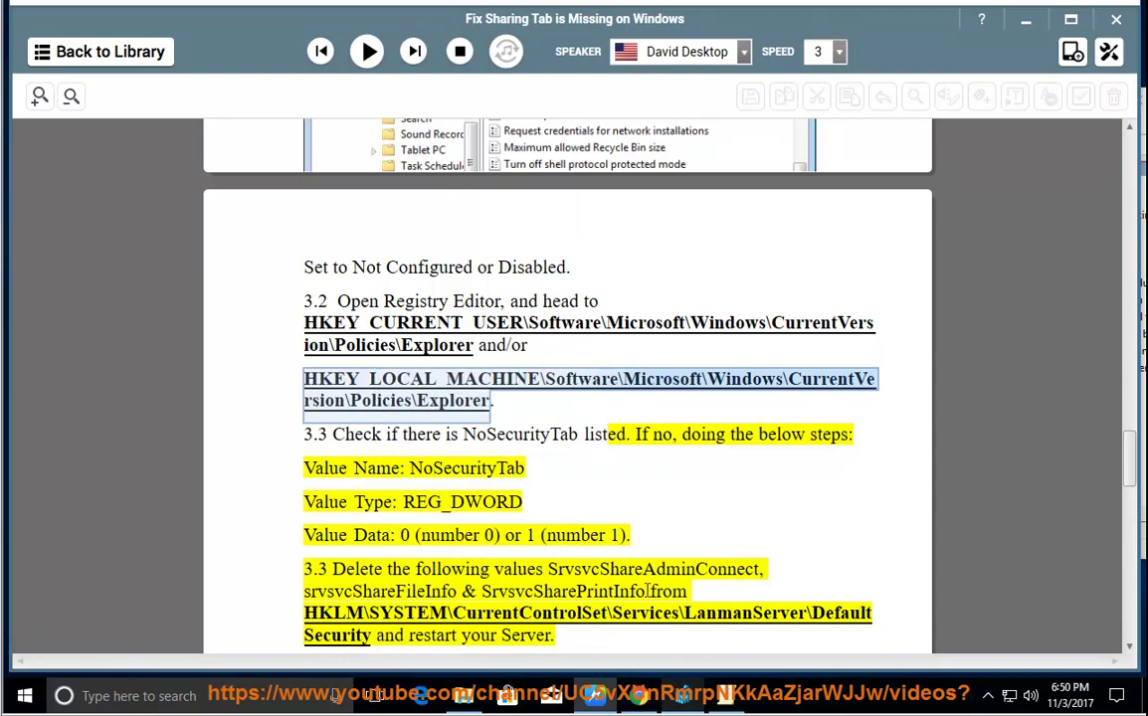
{"action": "left_click", "coordinate": [683, 696]}
{"action": "right_click", "coordinate": [618, 90]}
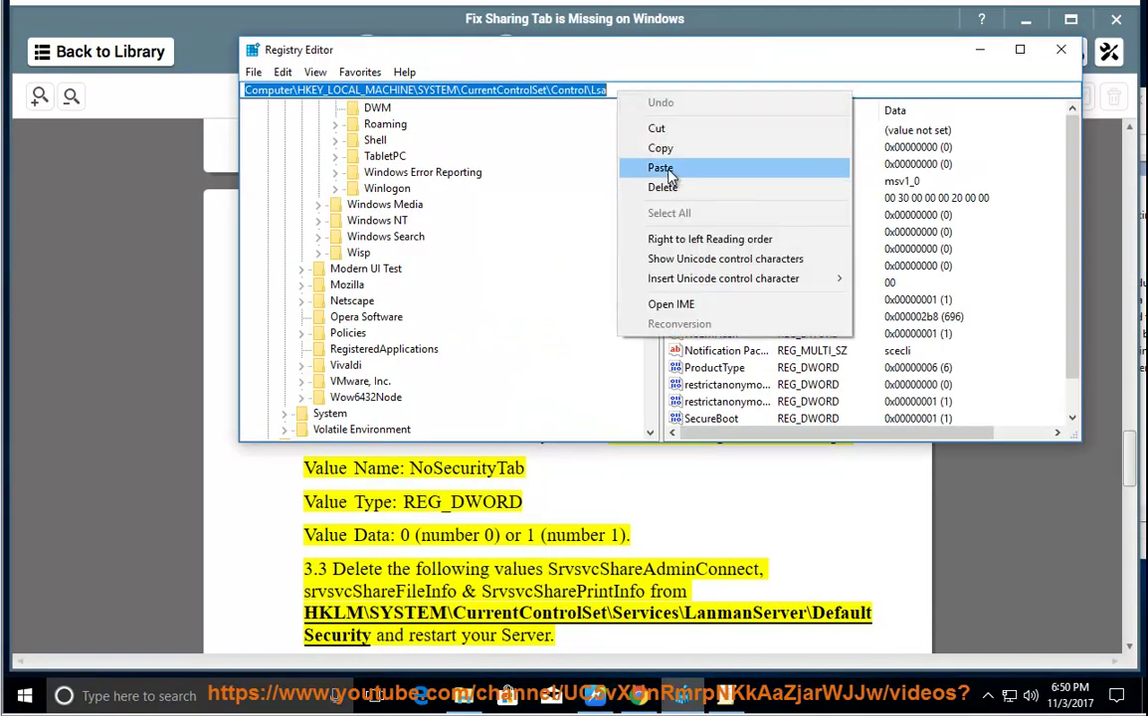
{"action": "left_click", "coordinate": [667, 164]}
{"action": "key", "text": "Return"}
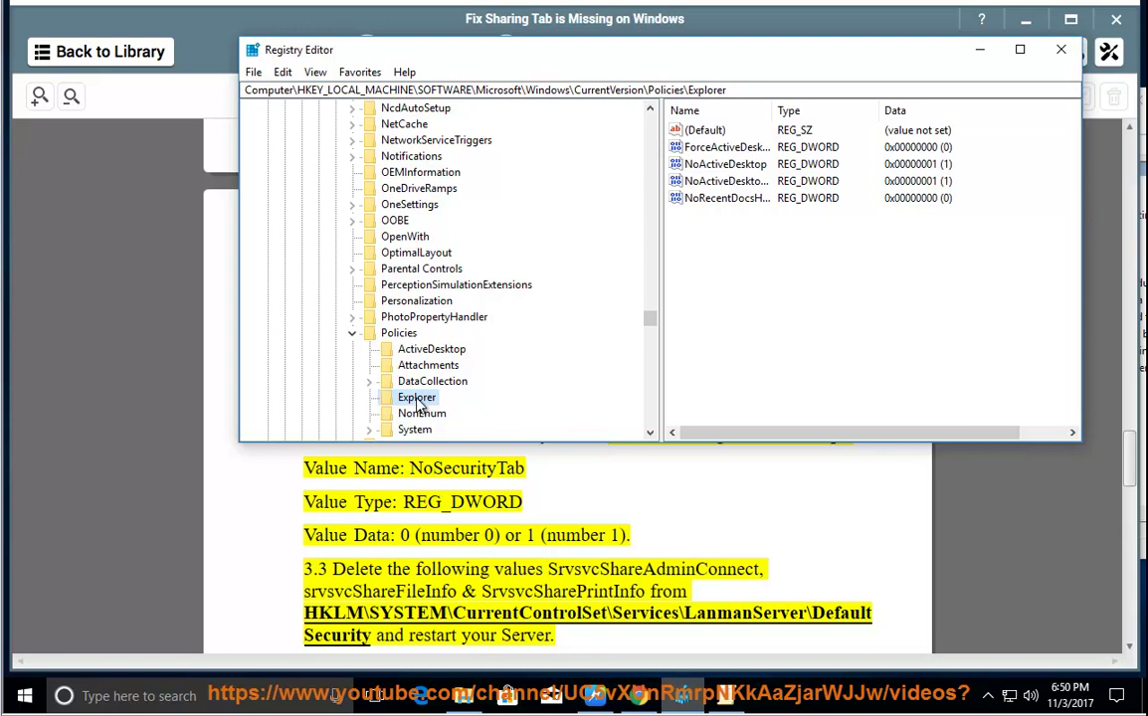
{"action": "left_click_drag", "start_coordinate": [626, 43], "coordinate": [653, 433]}
{"action": "left_click_drag", "start_coordinate": [724, 448], "coordinate": [673, 177]}
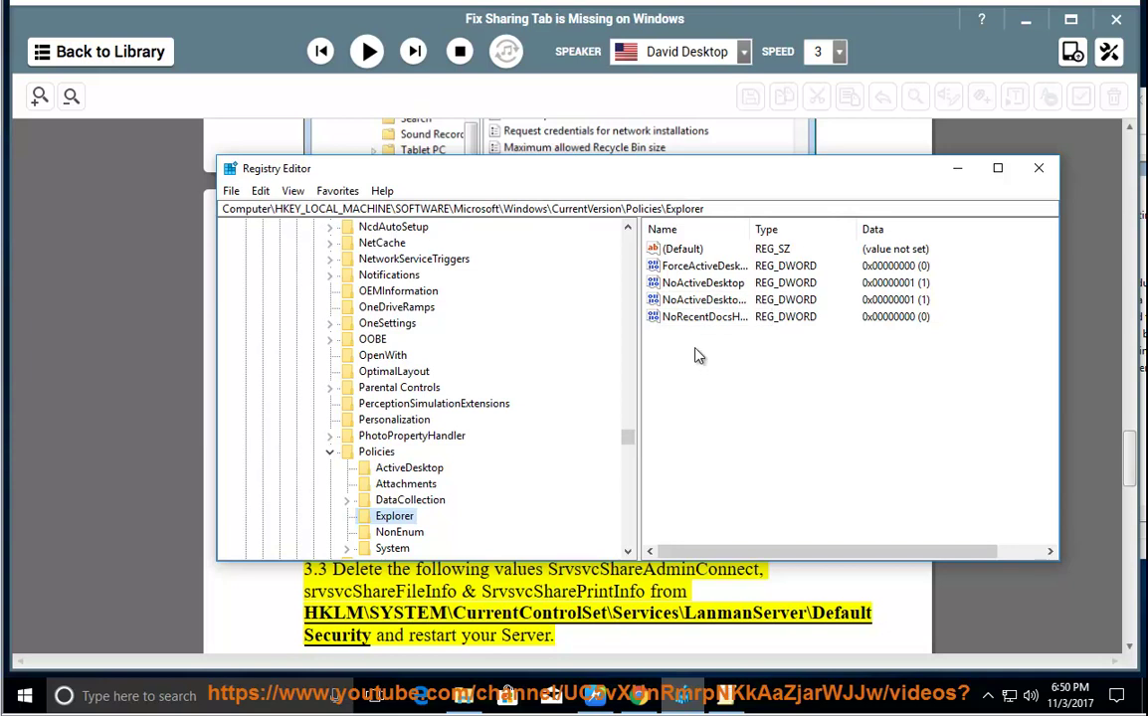
Copy the value name NoSecurityTab from the tutorial.
{"action": "left_click", "coordinate": [494, 560]}
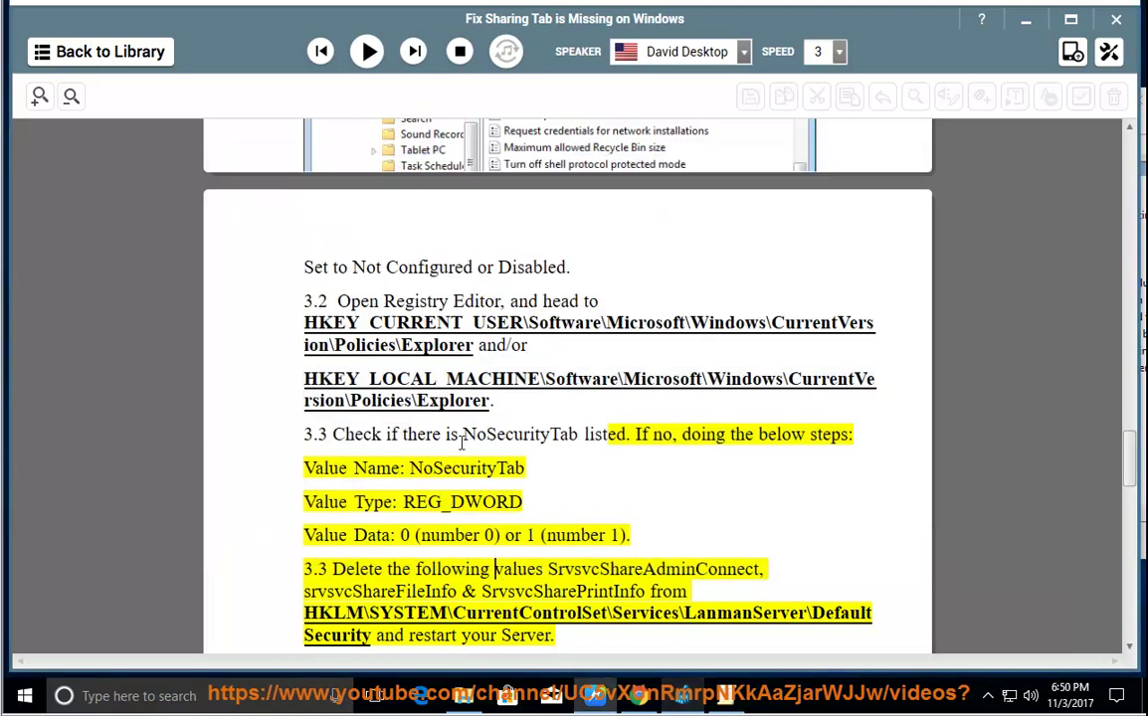
{"action": "double_click", "coordinate": [514, 434]}
{"action": "right_click", "coordinate": [514, 435]}
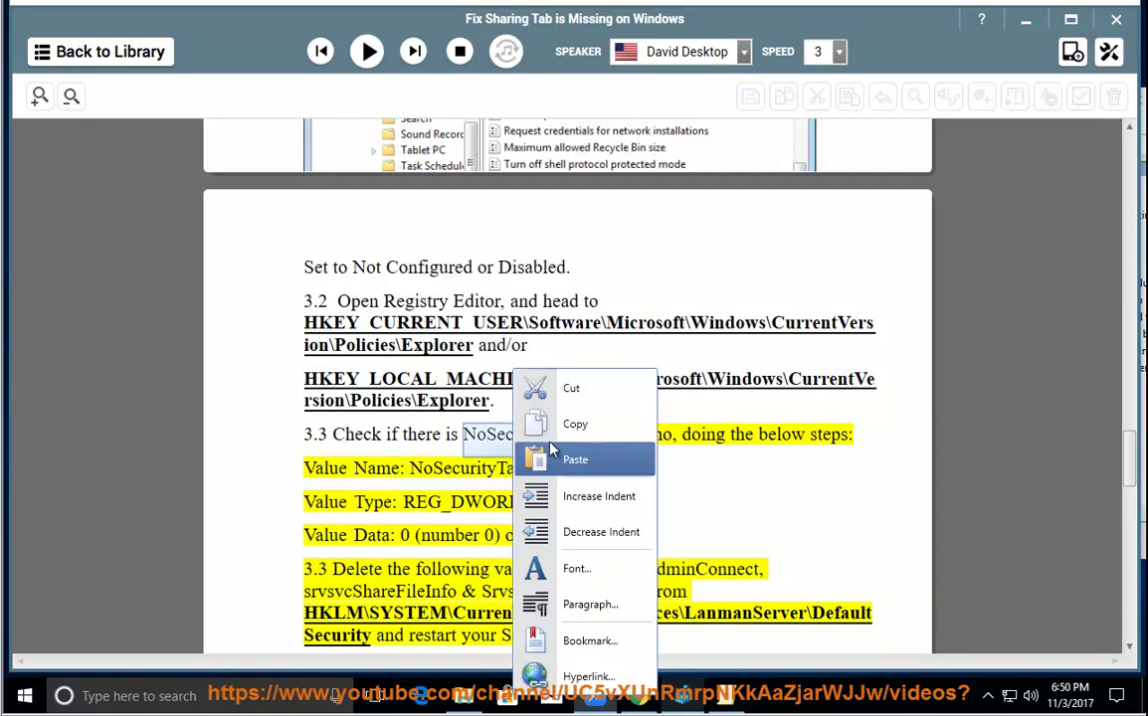
{"action": "left_click", "coordinate": [550, 423]}
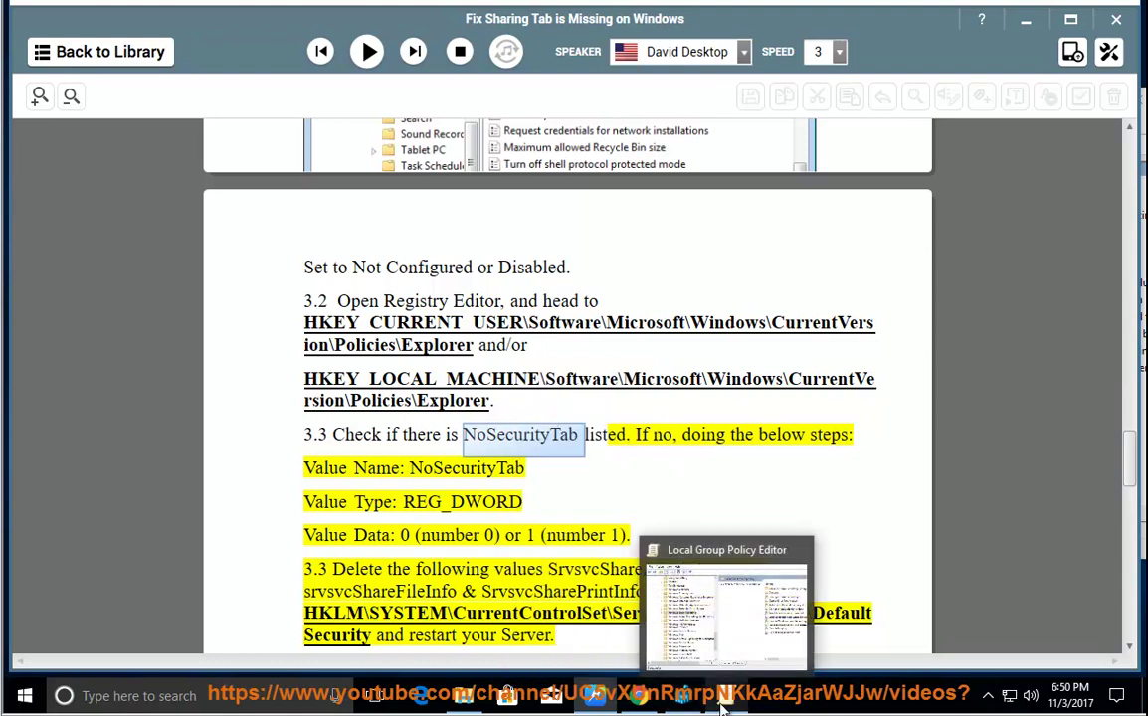
{"action": "left_click", "coordinate": [683, 696]}
Create a DWORD (32-bit) value named NoSecurityTab under Policies\Explorer, keeping value data 0.
{"action": "right_click", "coordinate": [694, 359]}
{"action": "mouse_move", "coordinate": [736, 364]}
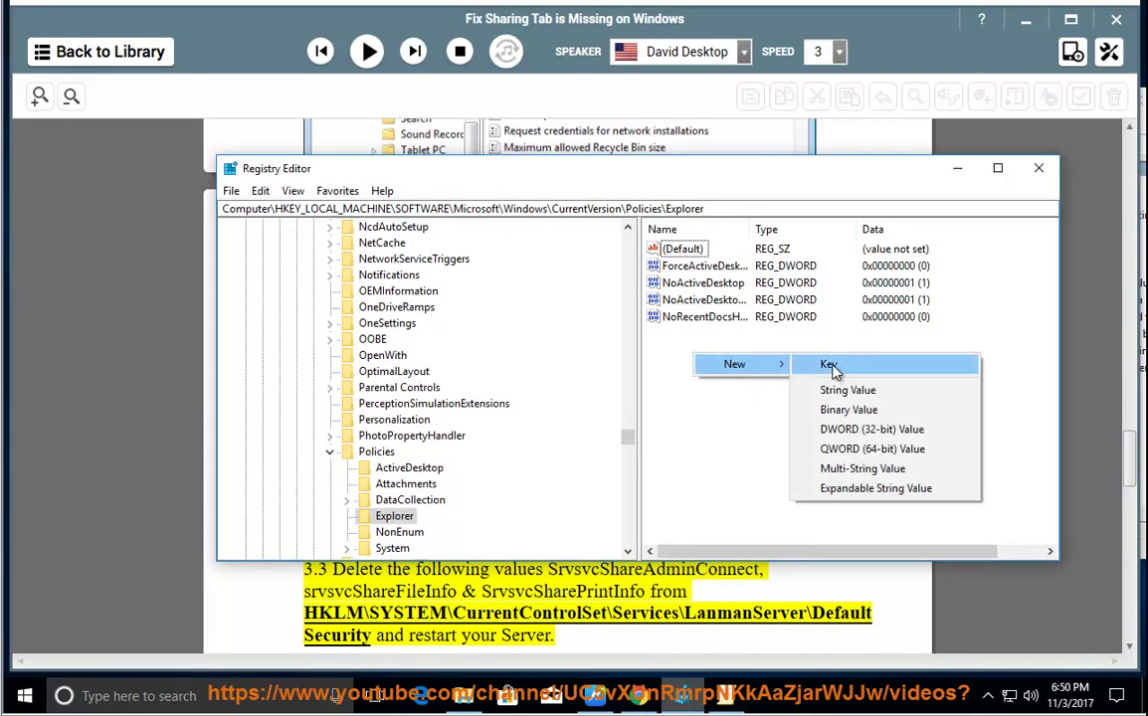
{"action": "left_click", "coordinate": [846, 435]}
{"action": "key", "text": "ctrl+v"}
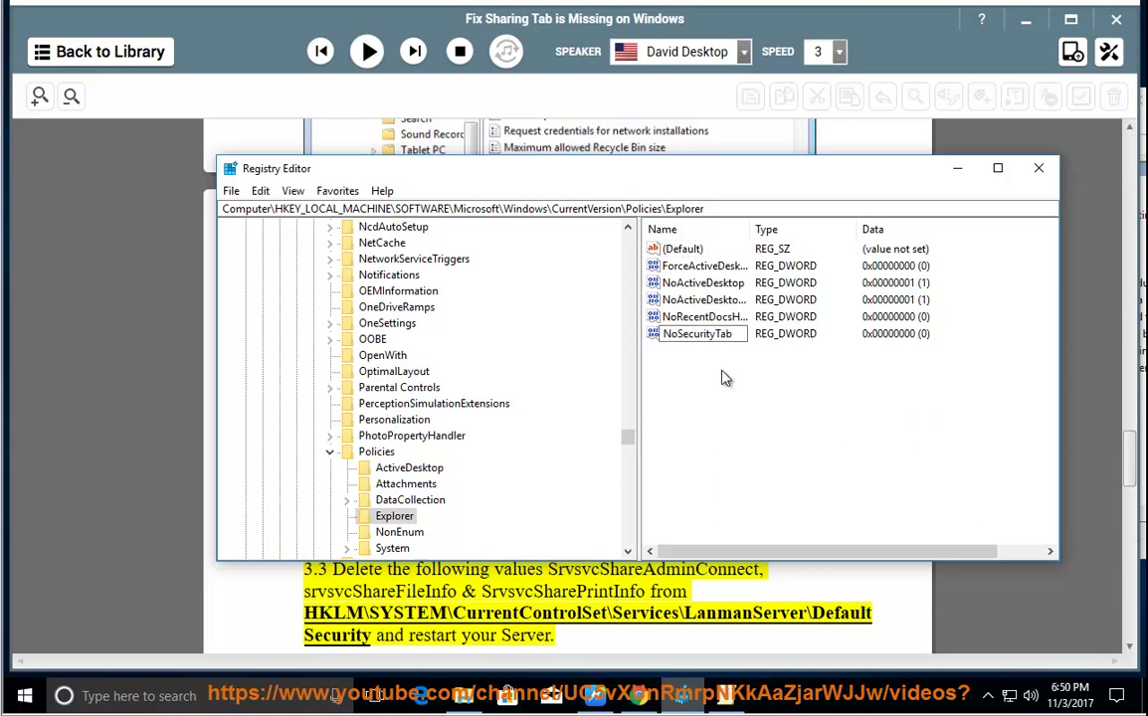
{"action": "key", "text": "Return"}
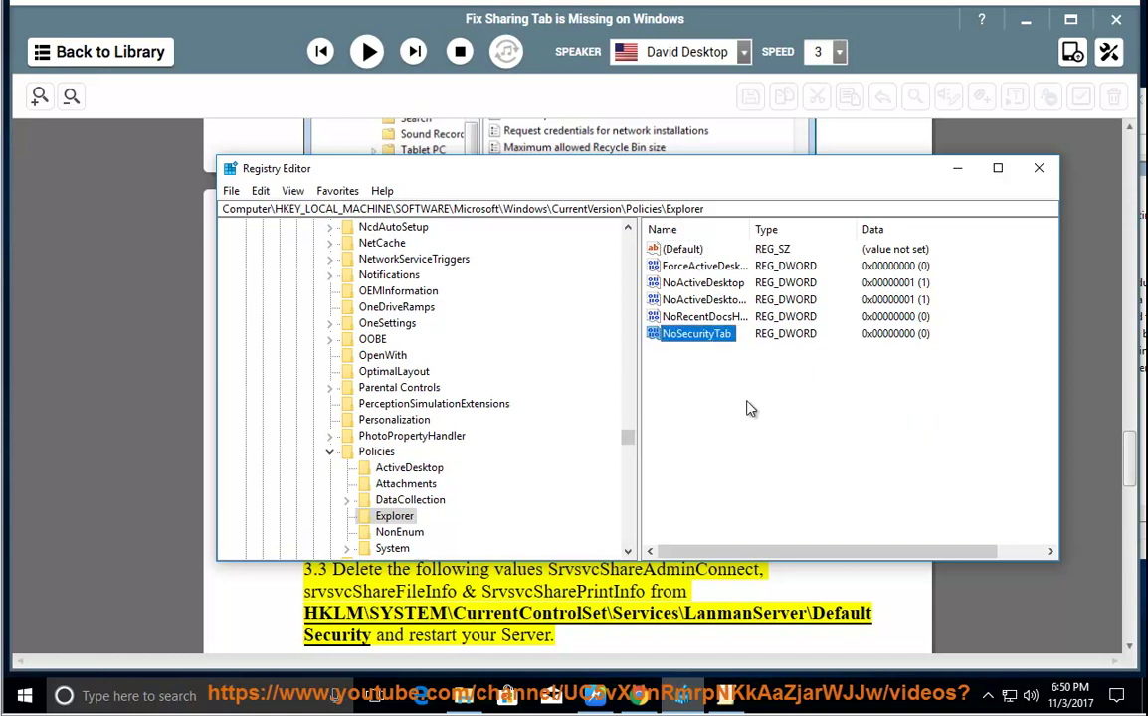
{"action": "key", "text": "Return"}
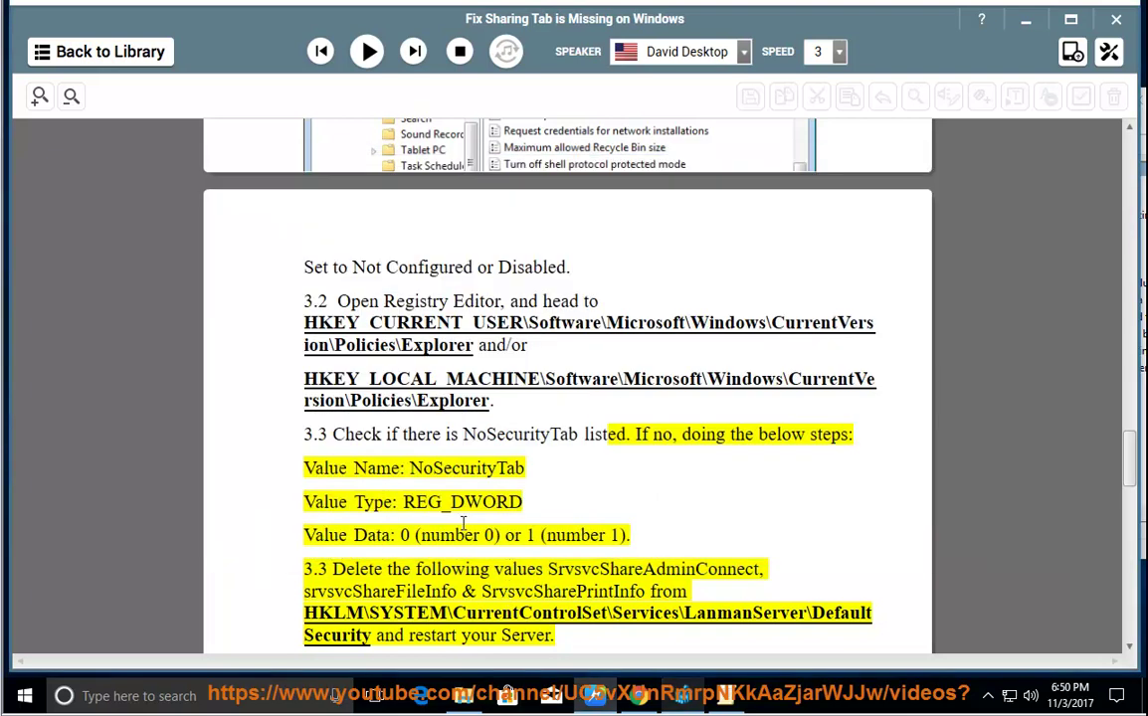
{"action": "left_click_drag", "start_coordinate": [401, 535], "coordinate": [653, 535]}
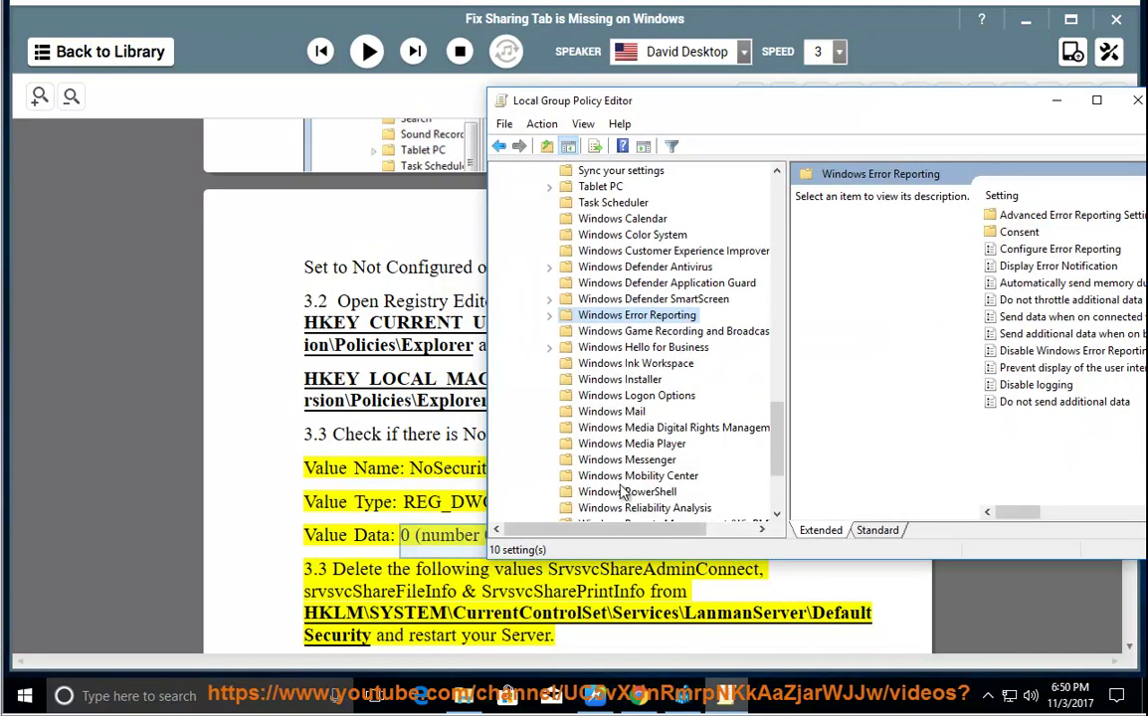
{"action": "left_click", "coordinate": [682, 694]}
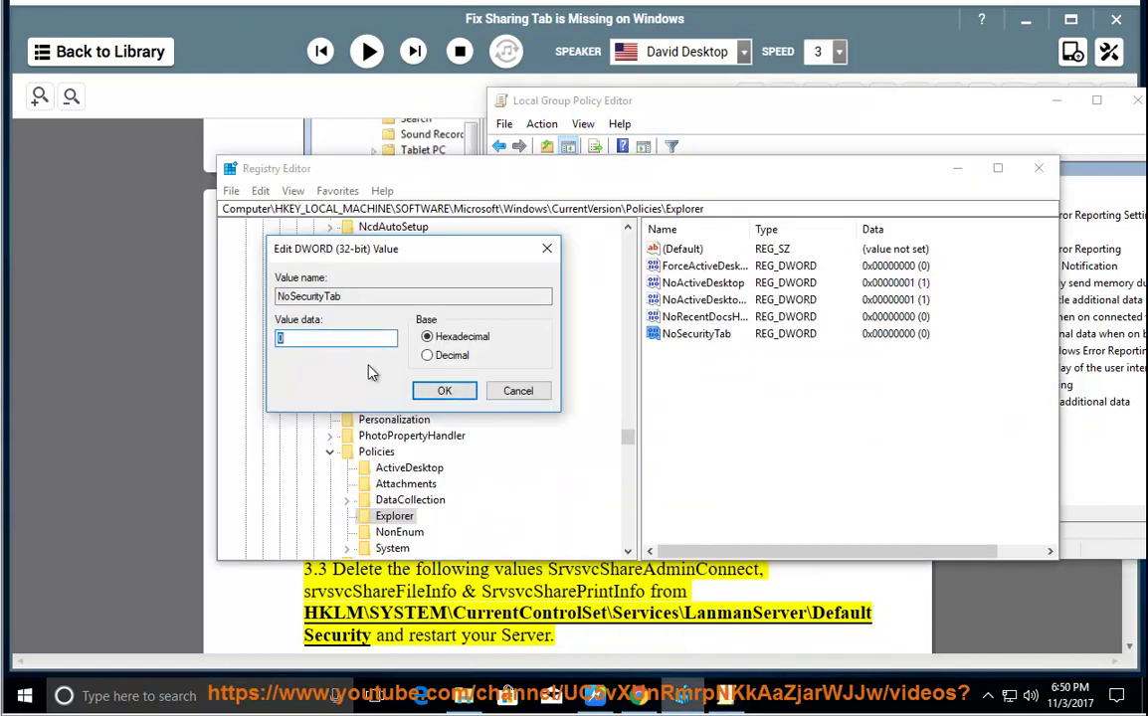
{"action": "left_click", "coordinate": [445, 390]}
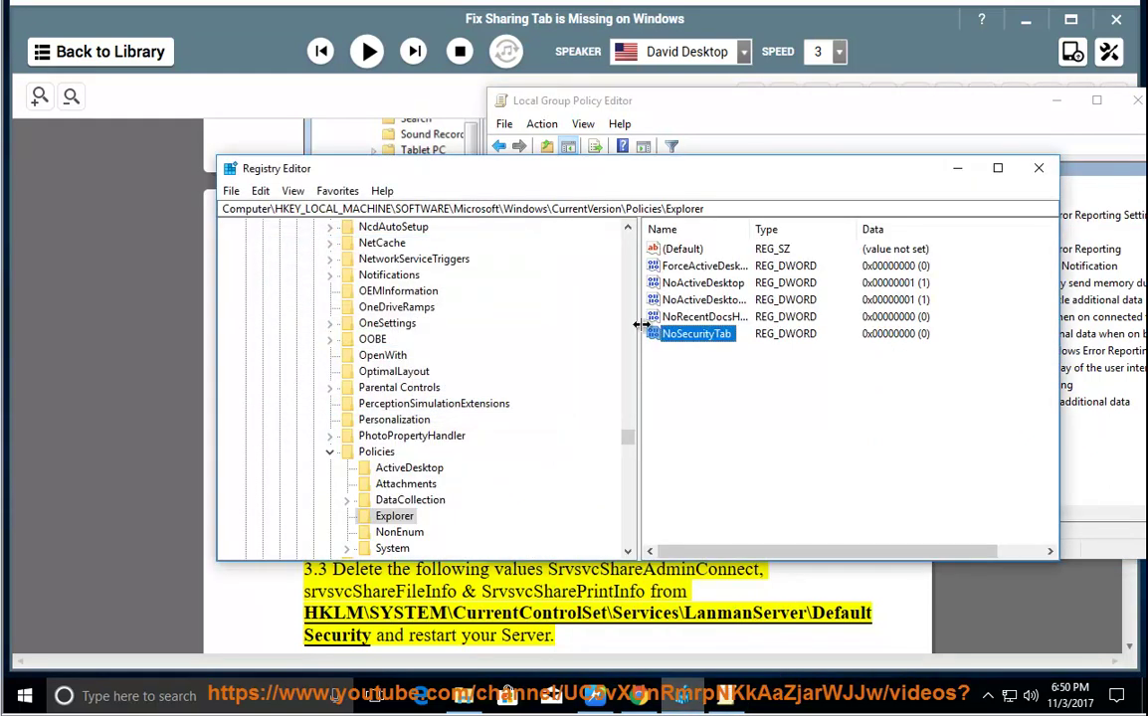
Delete the NoSecurityTab value again and return to the tutorial.
{"action": "key", "text": "Delete"}
{"action": "left_click", "coordinate": [703, 348]}
{"action": "left_click", "coordinate": [676, 562]}
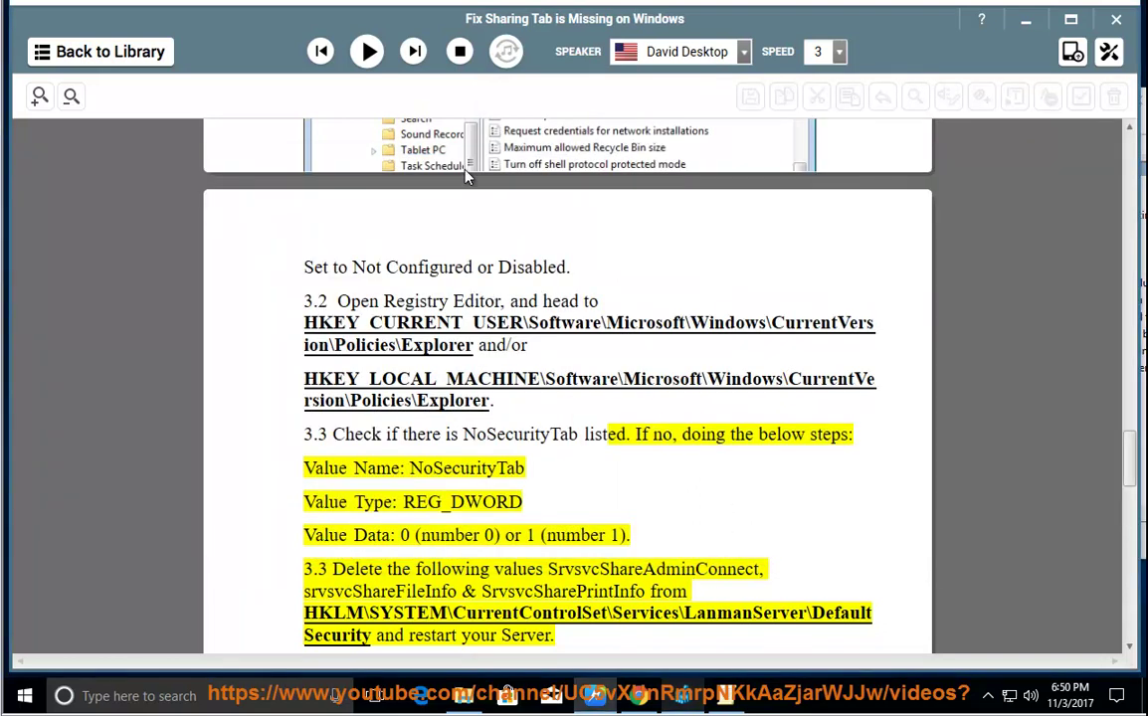
Have the LanmanServer Default Security delete step read aloud, pause, and select its registry path.
{"action": "left_click", "coordinate": [367, 52]}
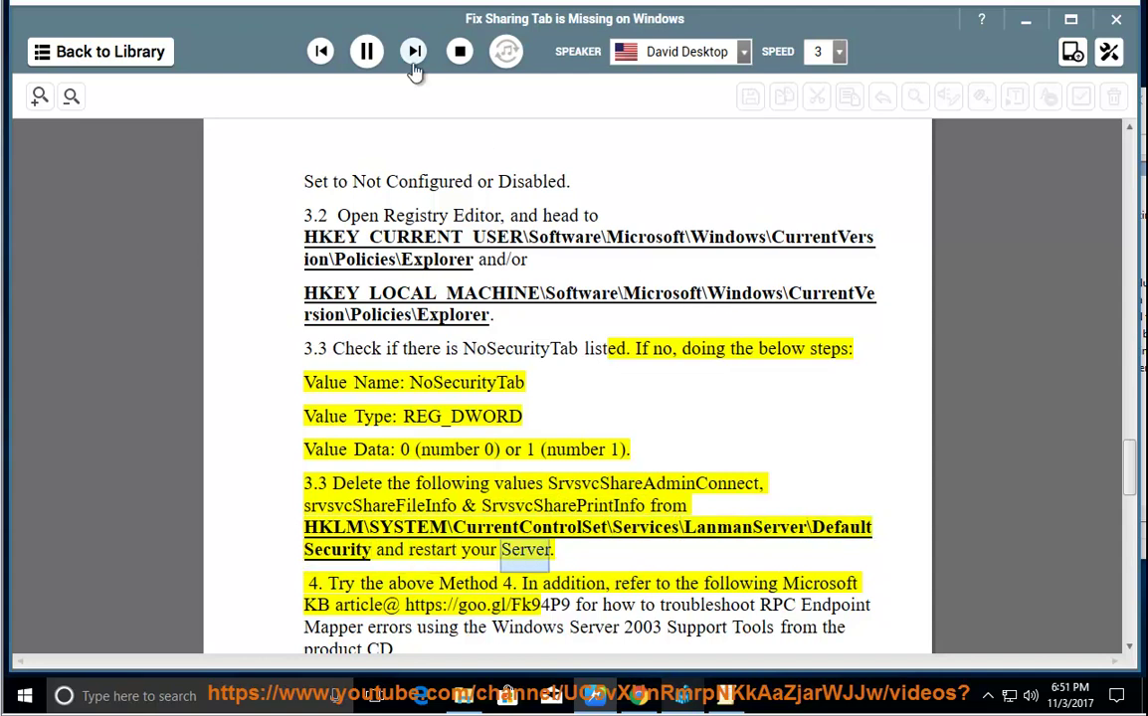
{"action": "left_click", "coordinate": [364, 52]}
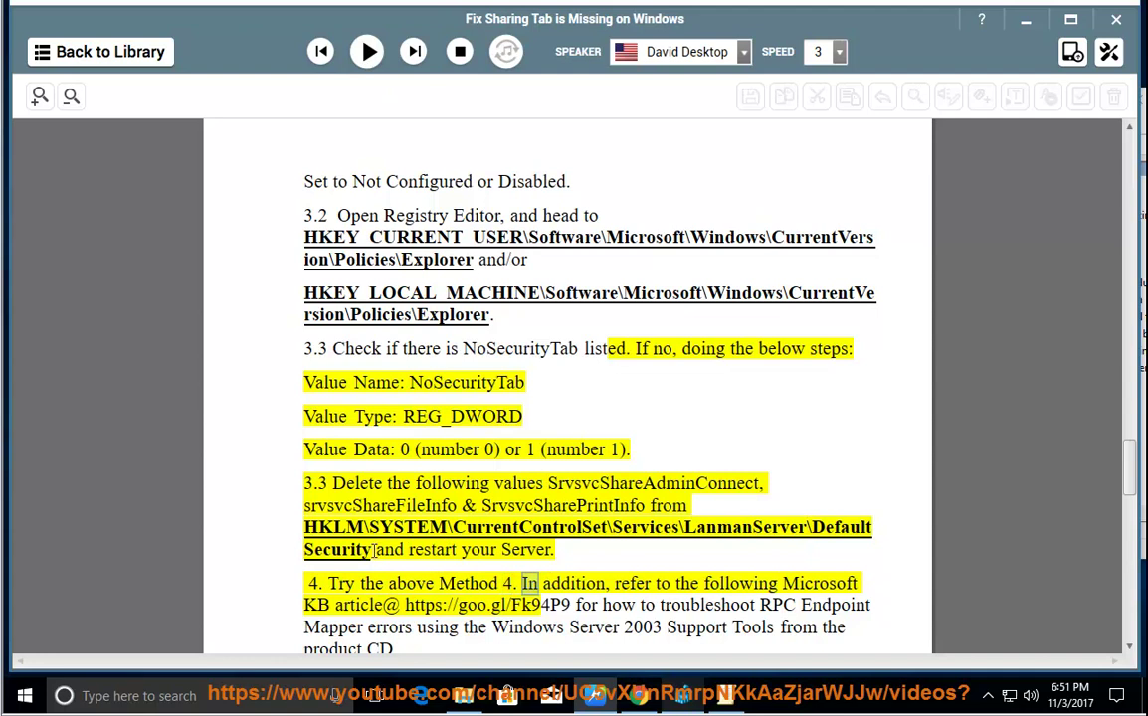
{"action": "left_click_drag", "start_coordinate": [374, 550], "coordinate": [302, 538]}
Collapse HKEY_CURRENT_USER and HKLM's SOFTWARE and SYSTEM keys, then minimize Registry Editor.
{"action": "key", "text": "alt+Tab"}
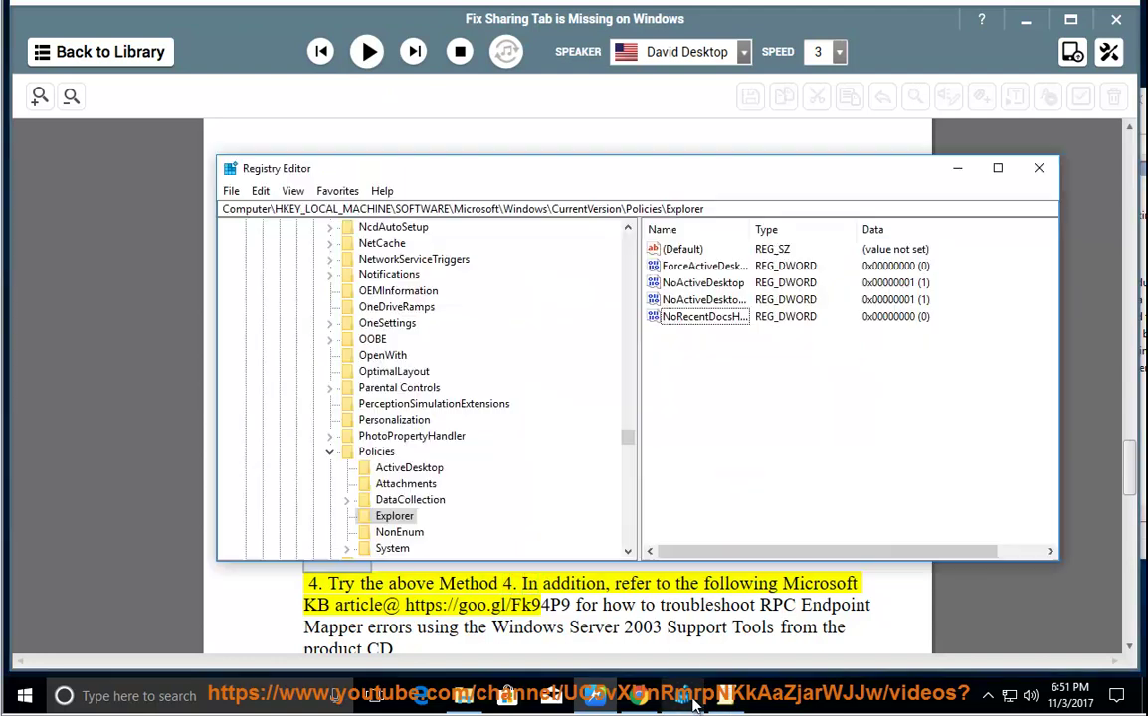
{"action": "scroll", "coordinate": [627, 437], "scroll_direction": "up", "scroll_amount": 15}
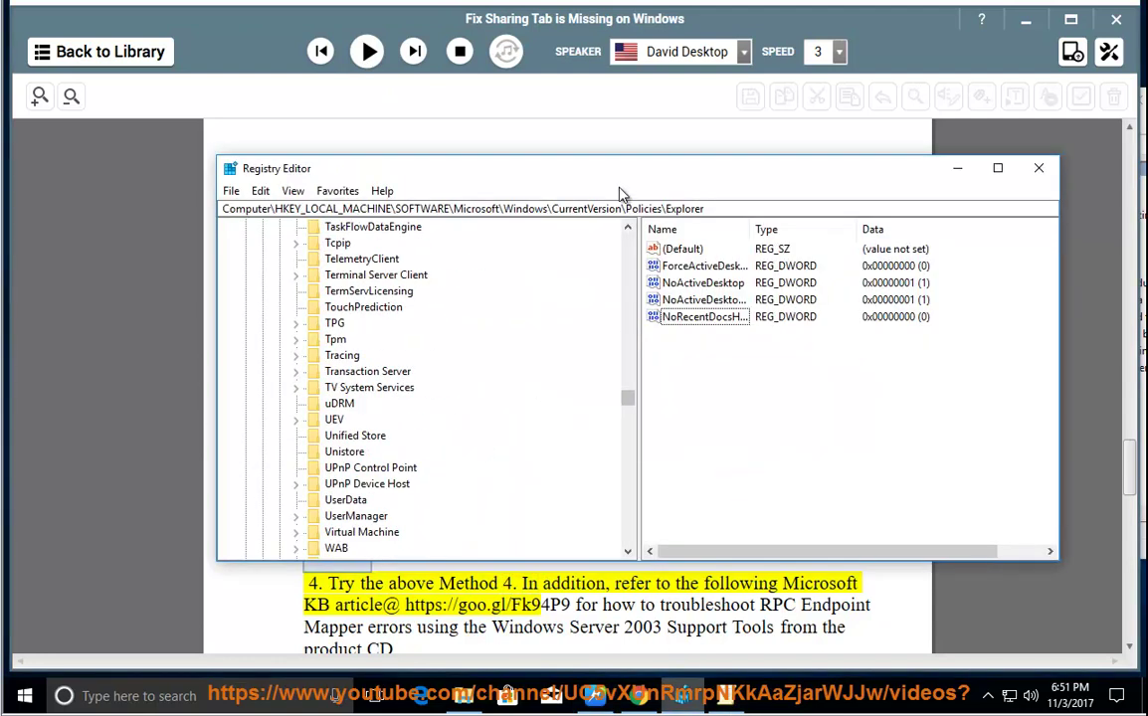
{"action": "scroll", "coordinate": [627, 398], "scroll_direction": "up", "scroll_amount": 10}
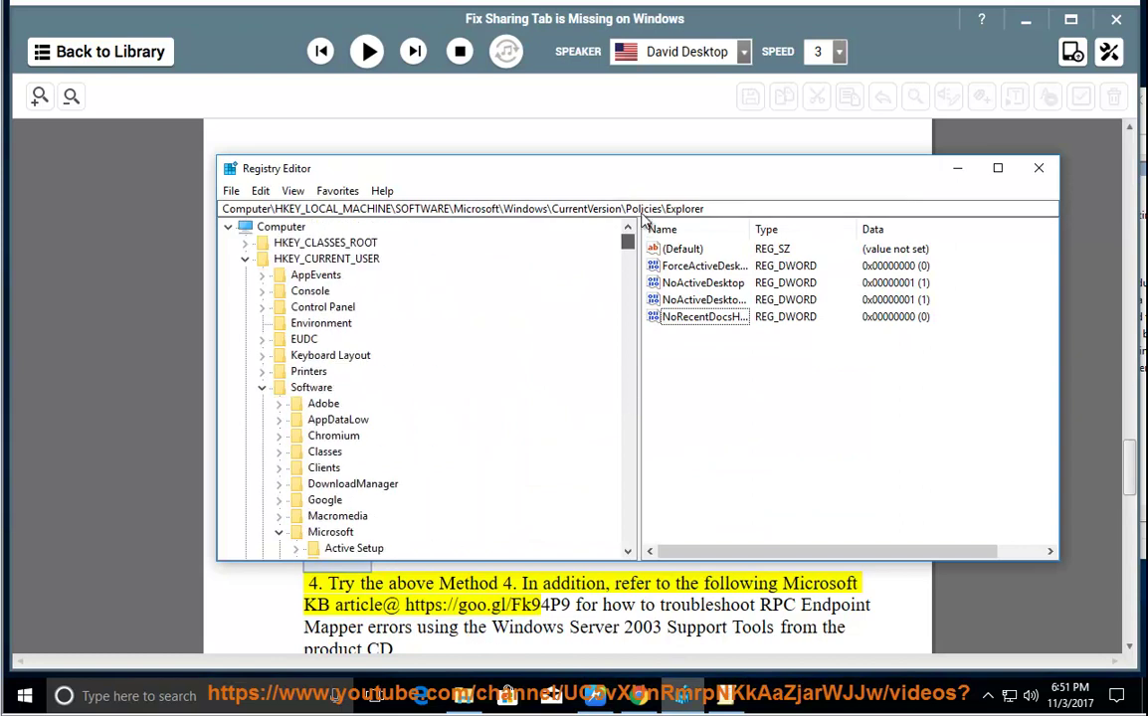
{"action": "left_click", "coordinate": [245, 258]}
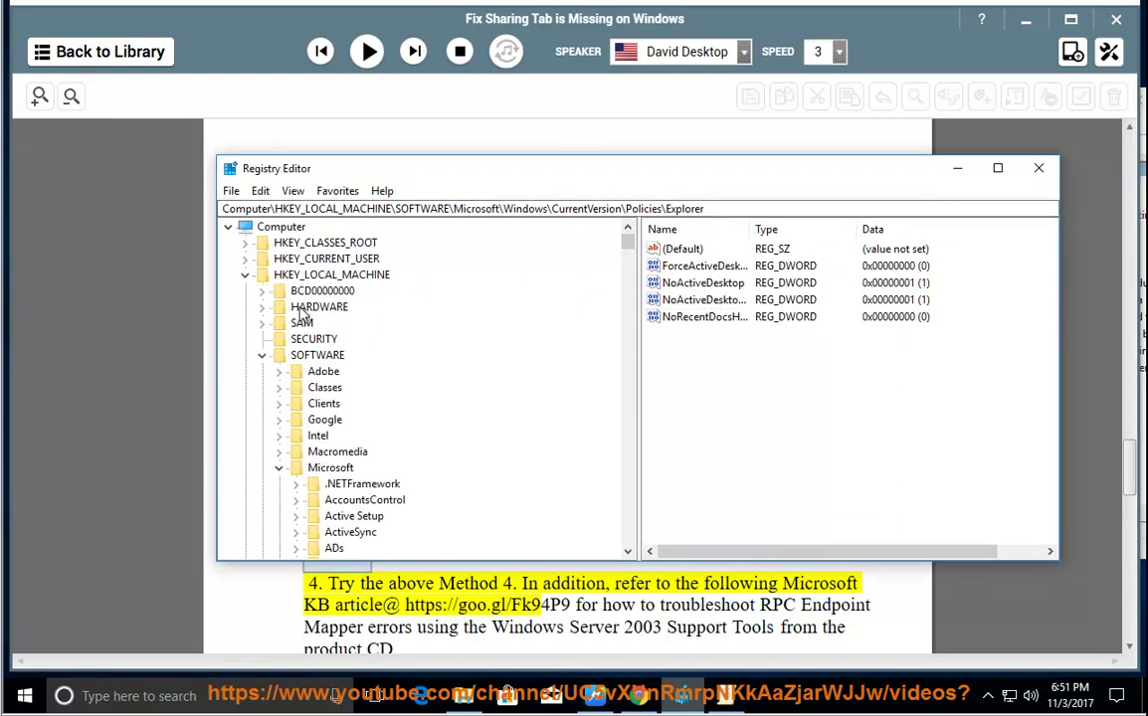
{"action": "left_click", "coordinate": [317, 275]}
{"action": "left_click", "coordinate": [245, 276]}
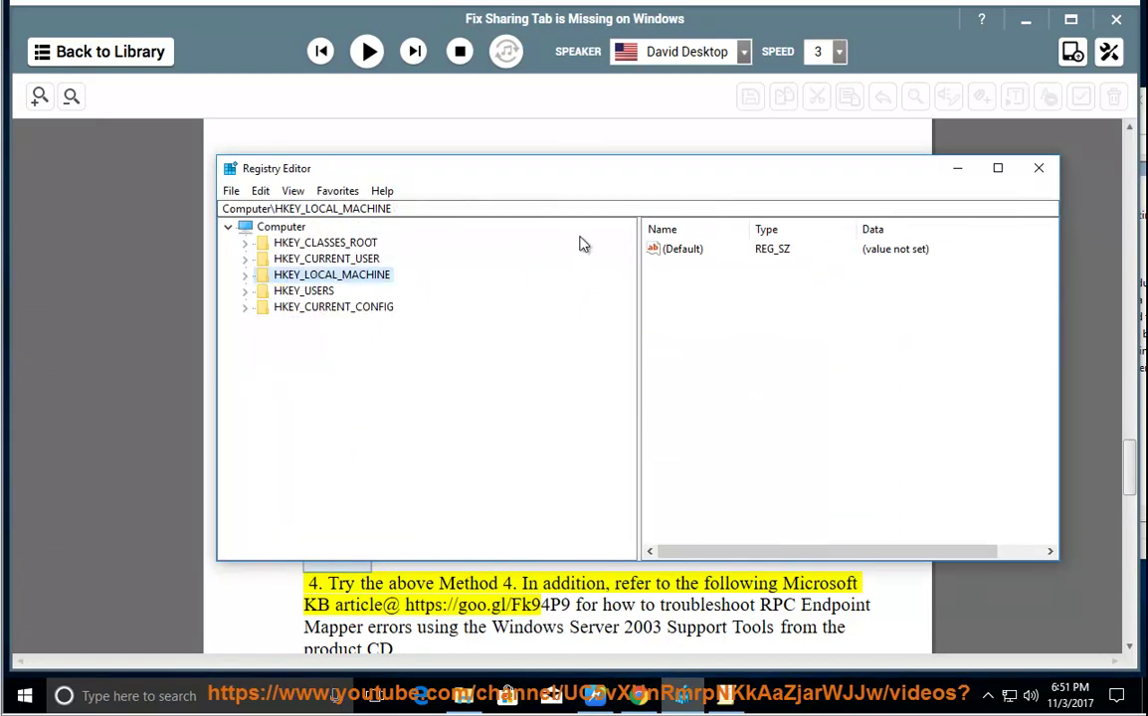
{"action": "left_click_drag", "start_coordinate": [586, 179], "coordinate": [621, 112]}
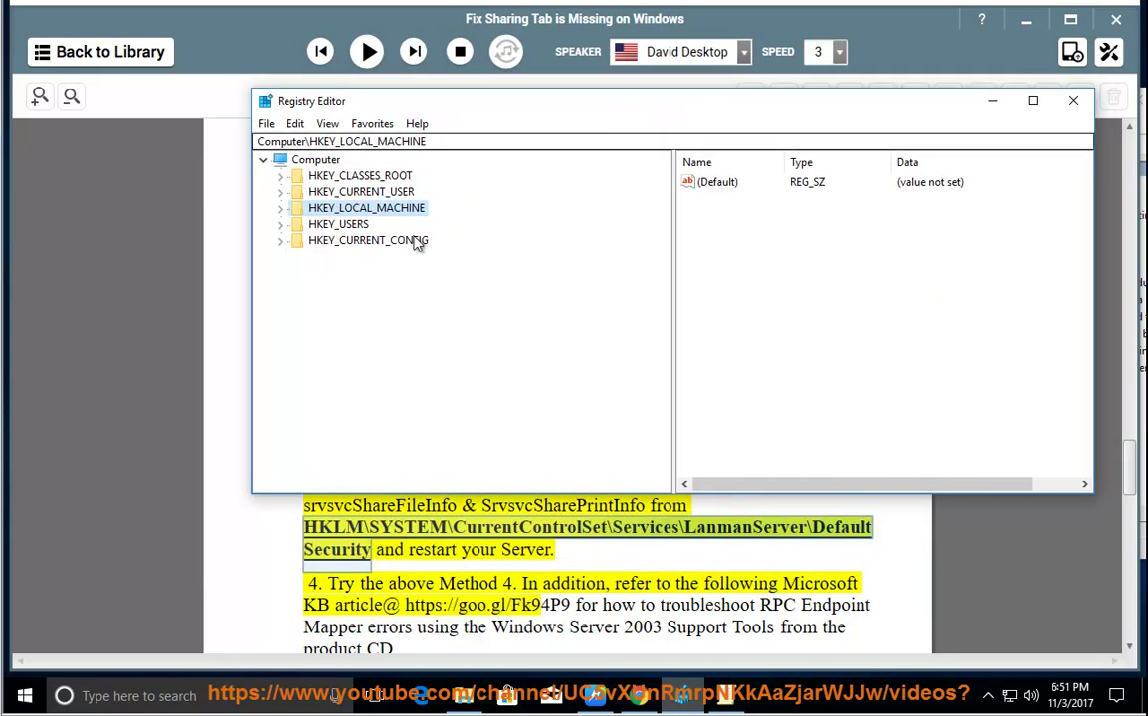
{"action": "left_click", "coordinate": [281, 209]}
{"action": "left_click", "coordinate": [297, 240]}
{"action": "left_click", "coordinate": [298, 256]}
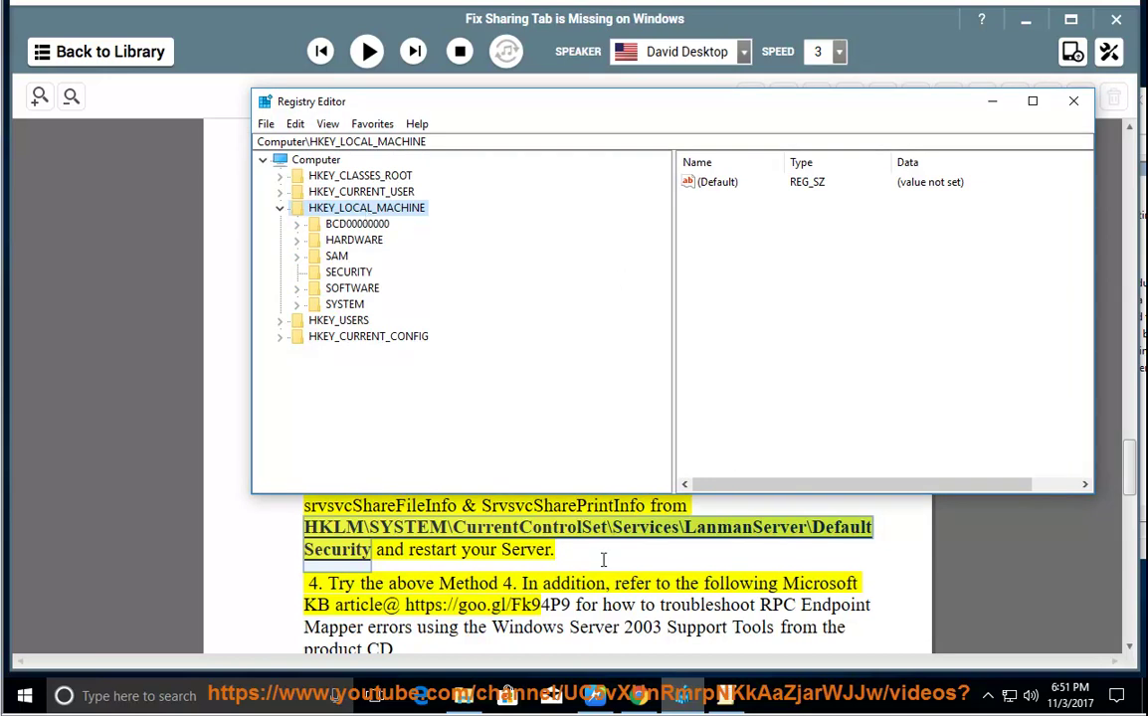
{"action": "left_click", "coordinate": [462, 509]}
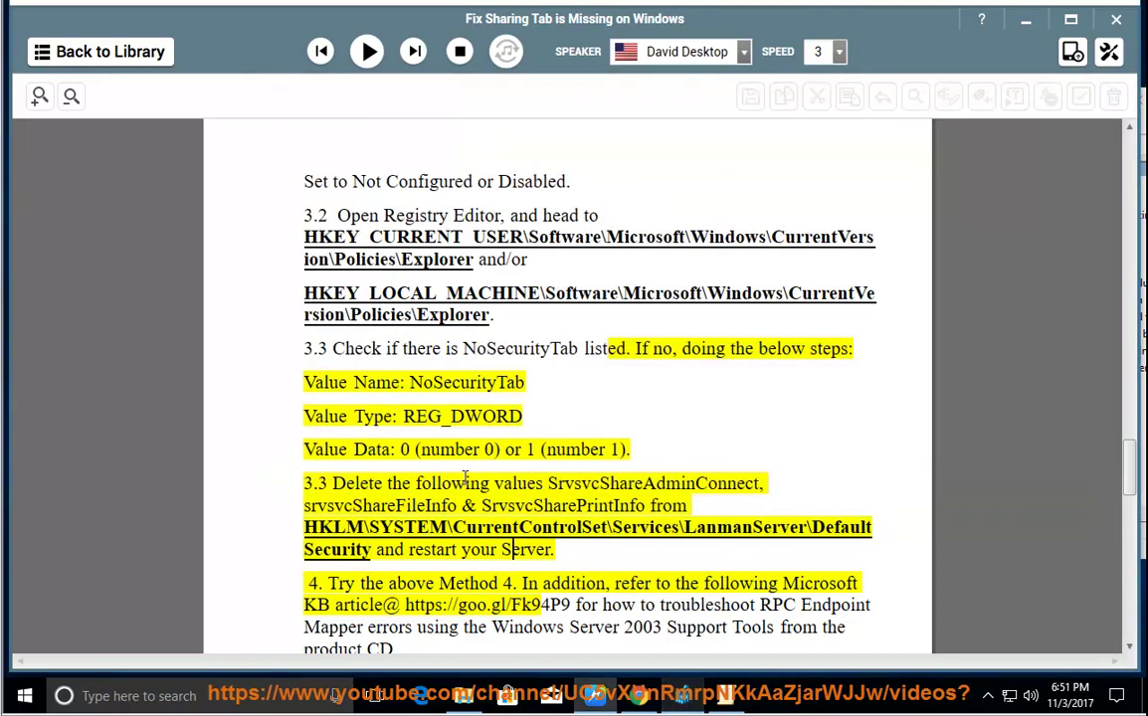
Resume read-aloud through step 5 and the Case study 3 Android internet sharing section.
{"action": "left_click", "coordinate": [360, 61]}
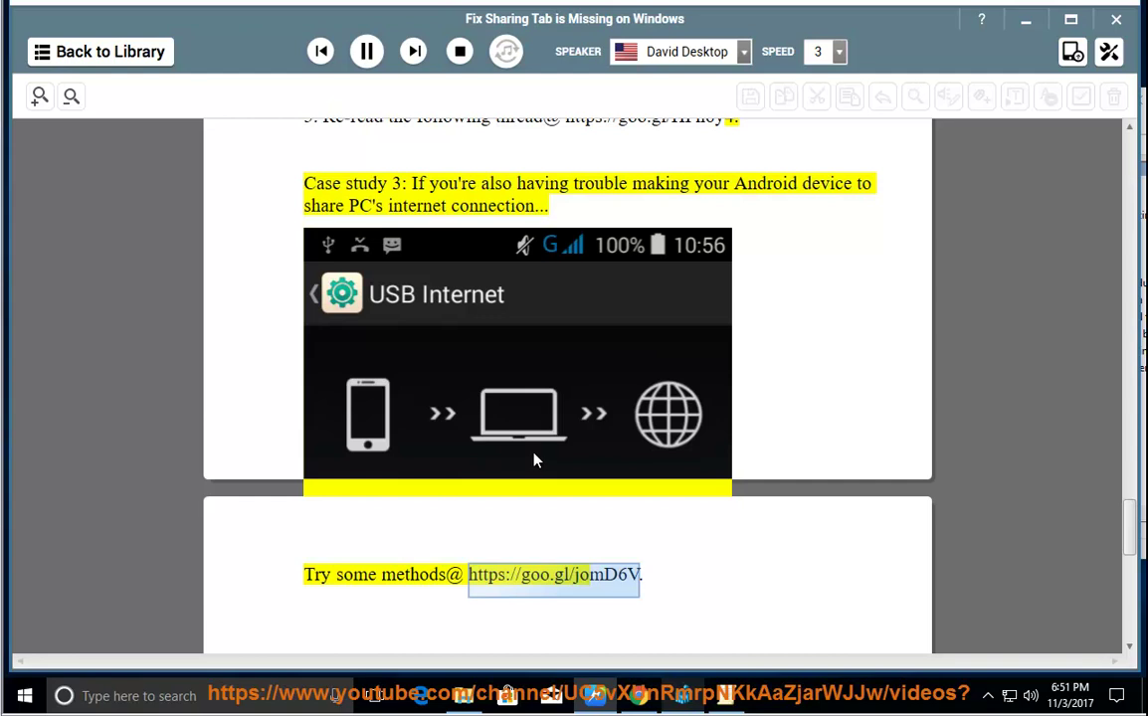
{"action": "scroll", "coordinate": [1016, 487], "scroll_direction": "up", "scroll_amount": 3}
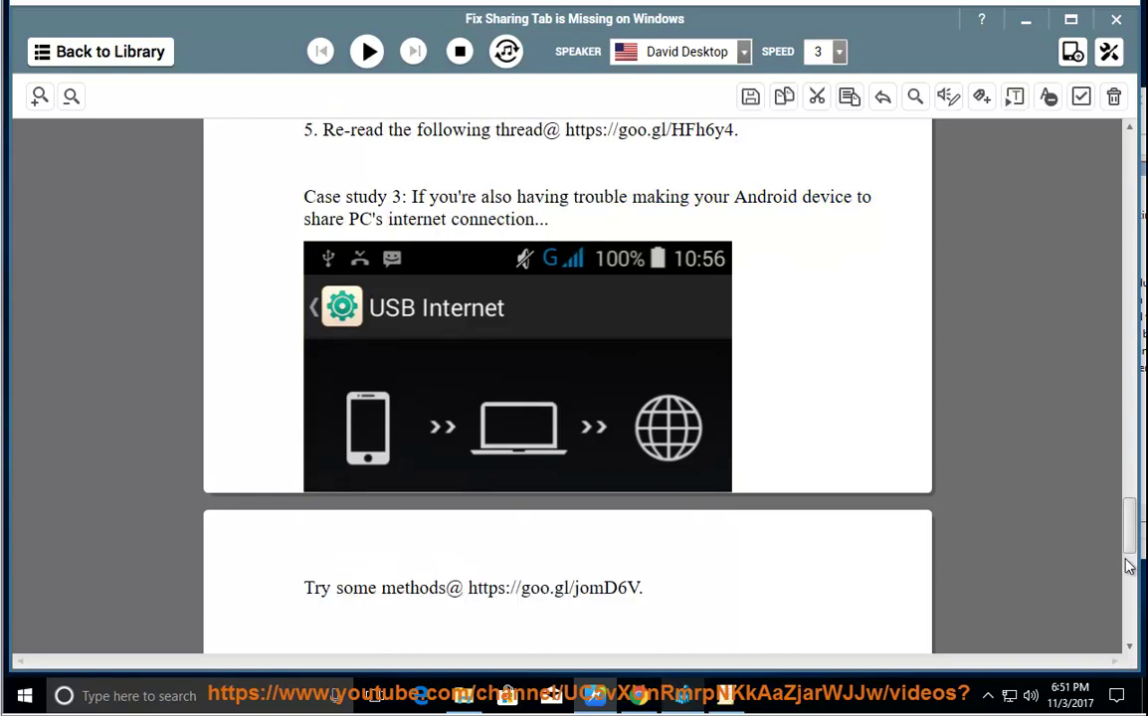